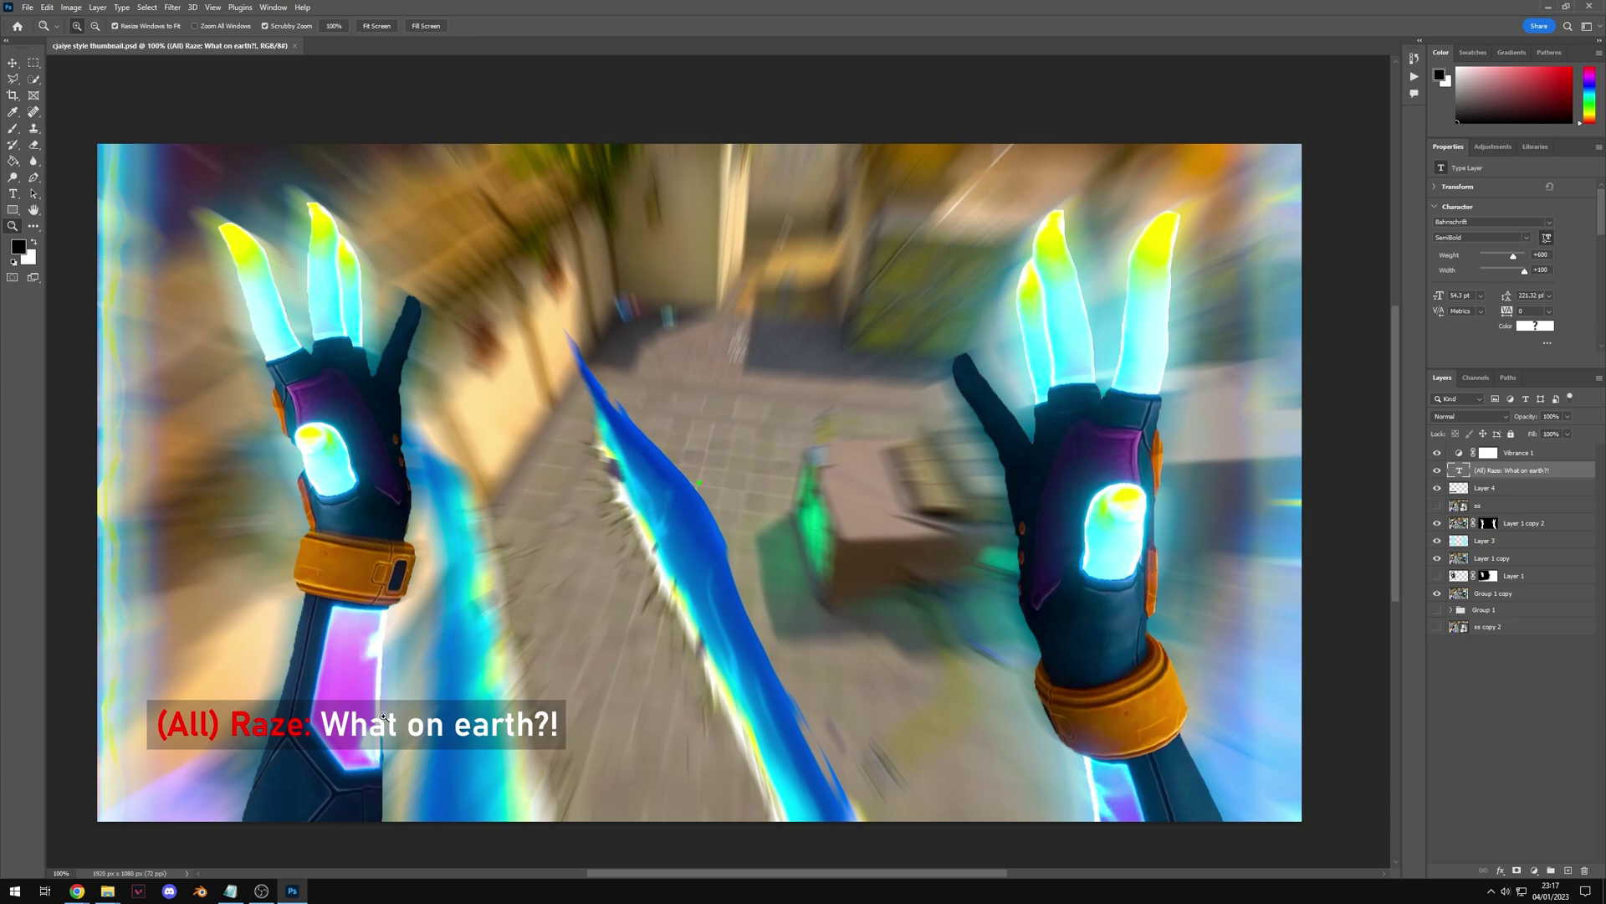
- Switch to Chrome, examine the video thumbnails on the cjaiye YouTube channel for style reference, and return to Photoshop
click(77, 892)
click(205, 841)
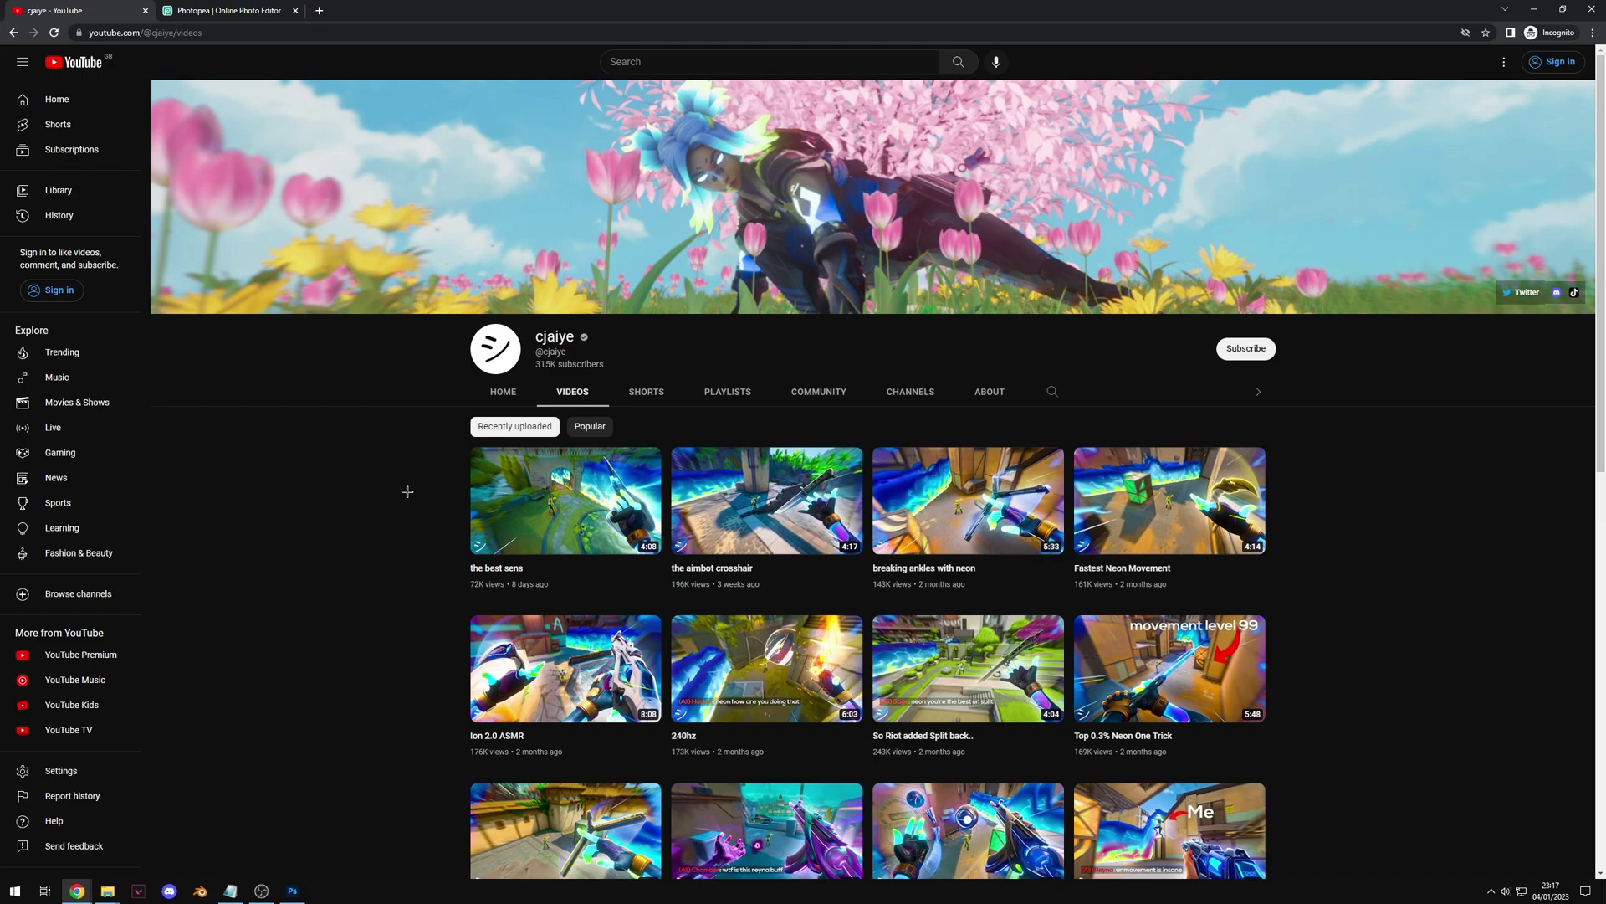
scroll(306, 413, down, 2)
scroll(666, 741, down, 1)
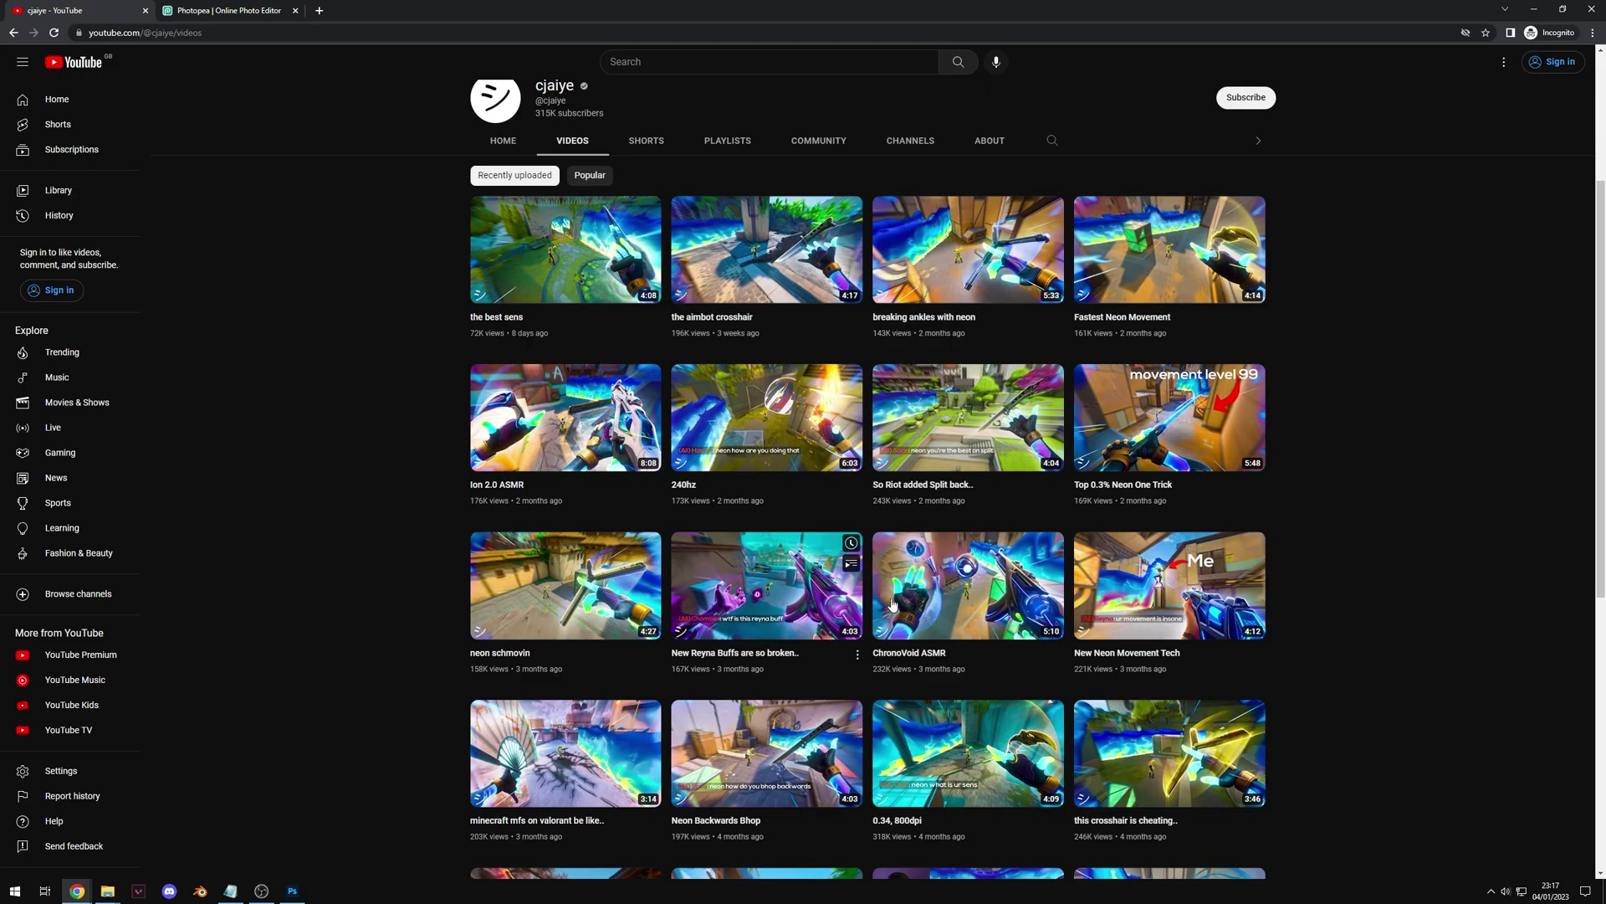
scroll(666, 741, up, 3)
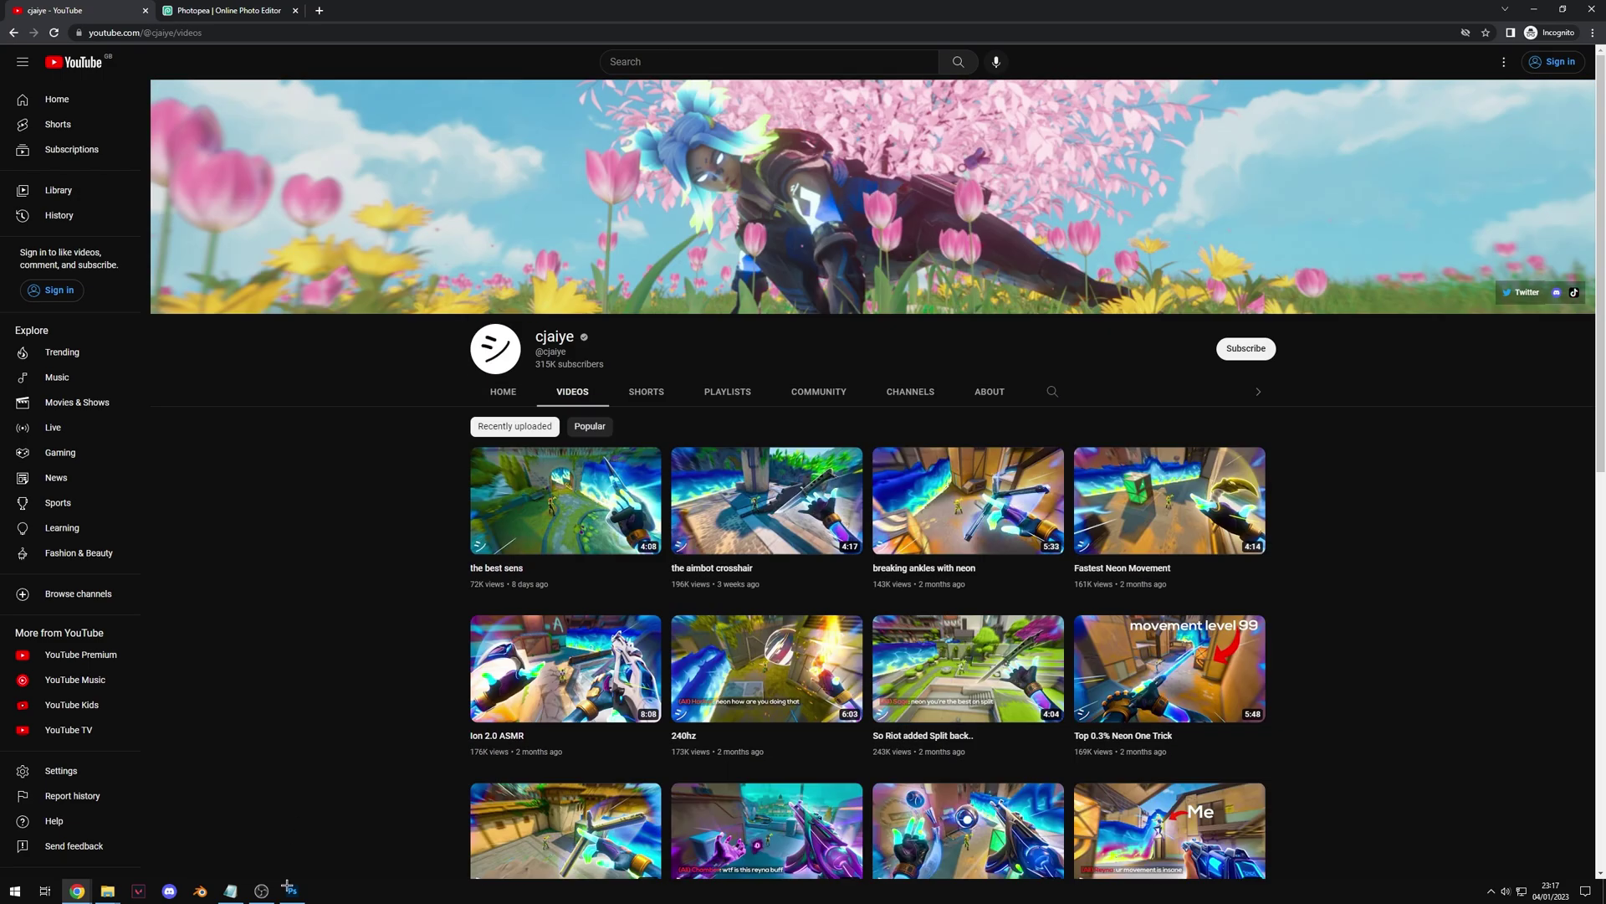
key(alt+Tab)
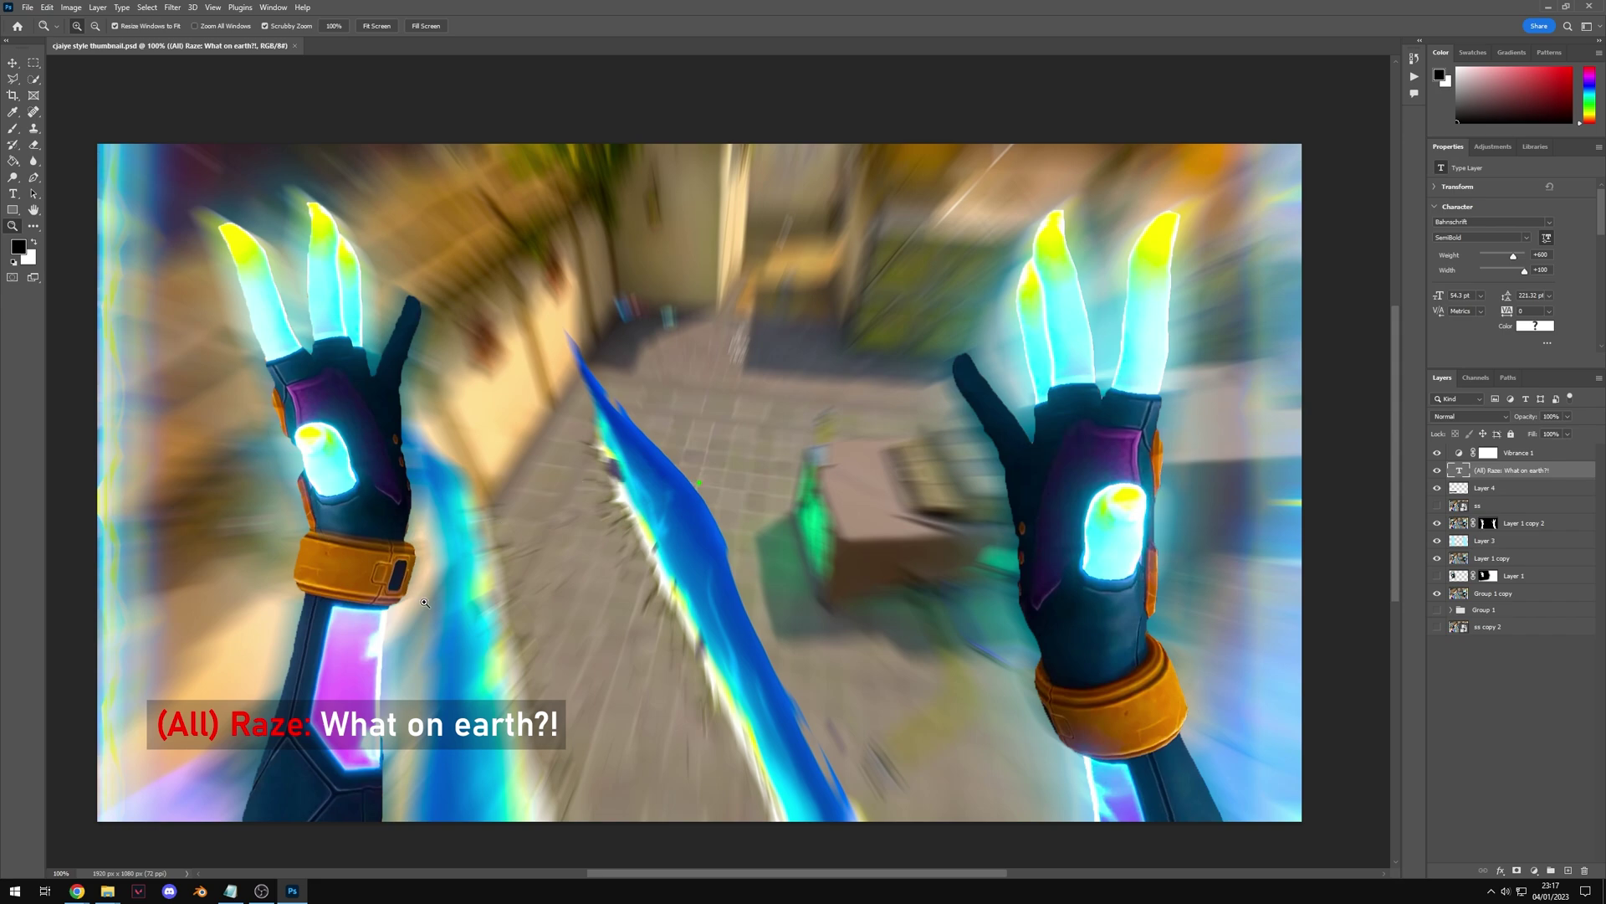
- View the same screenshot project in Photopea in the browser, and return to Photoshop
mouse_move(77, 890)
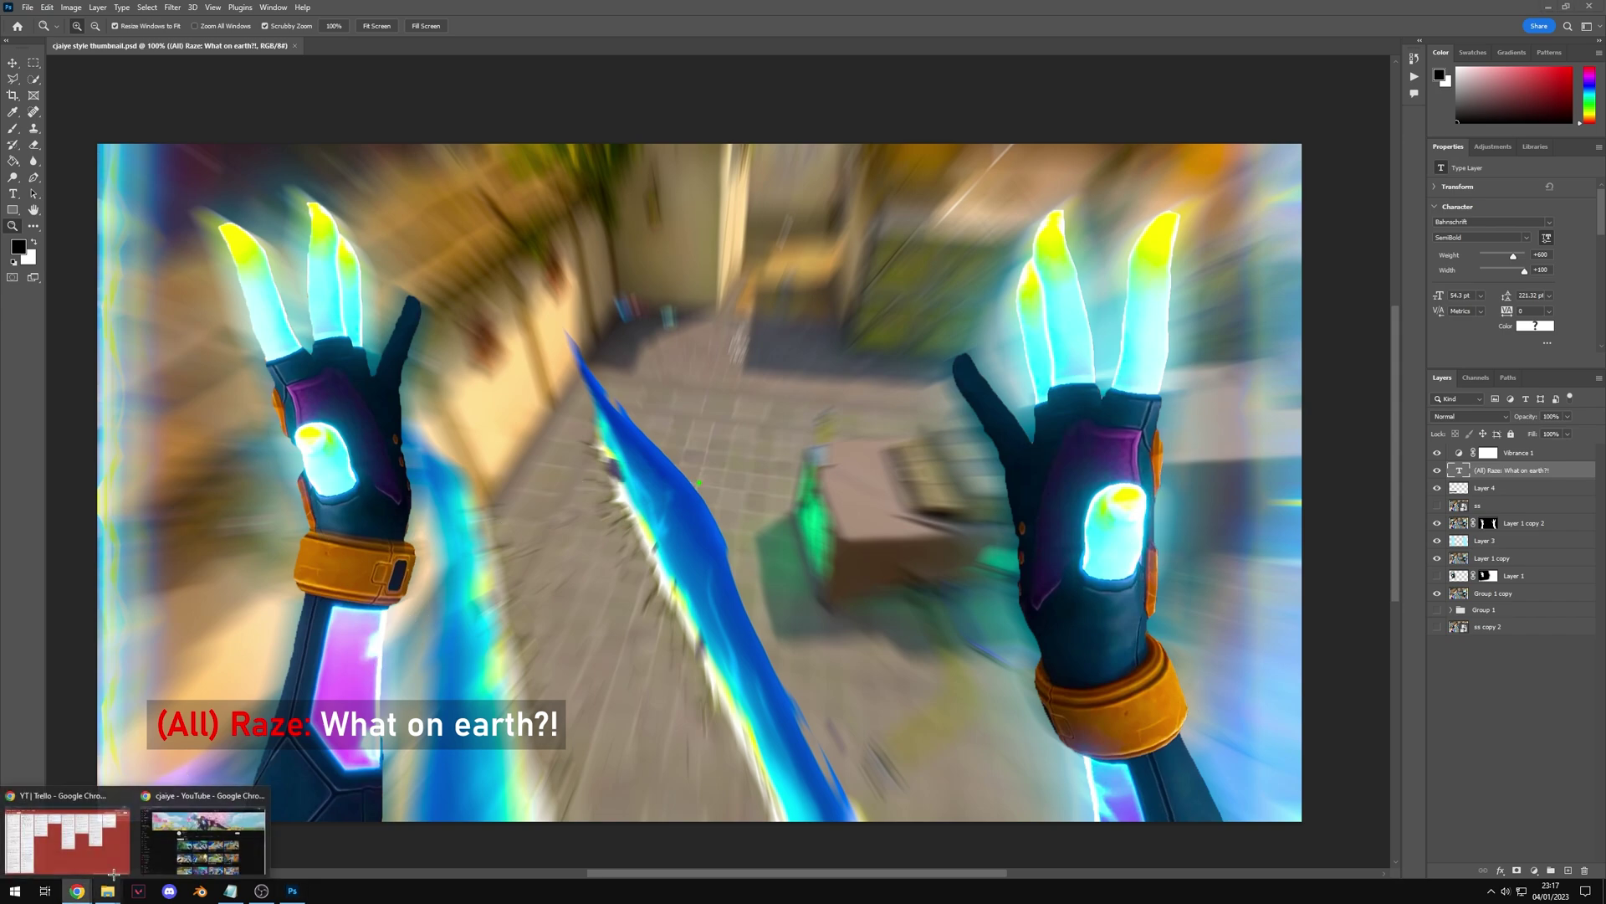
click(59, 829)
click(214, 10)
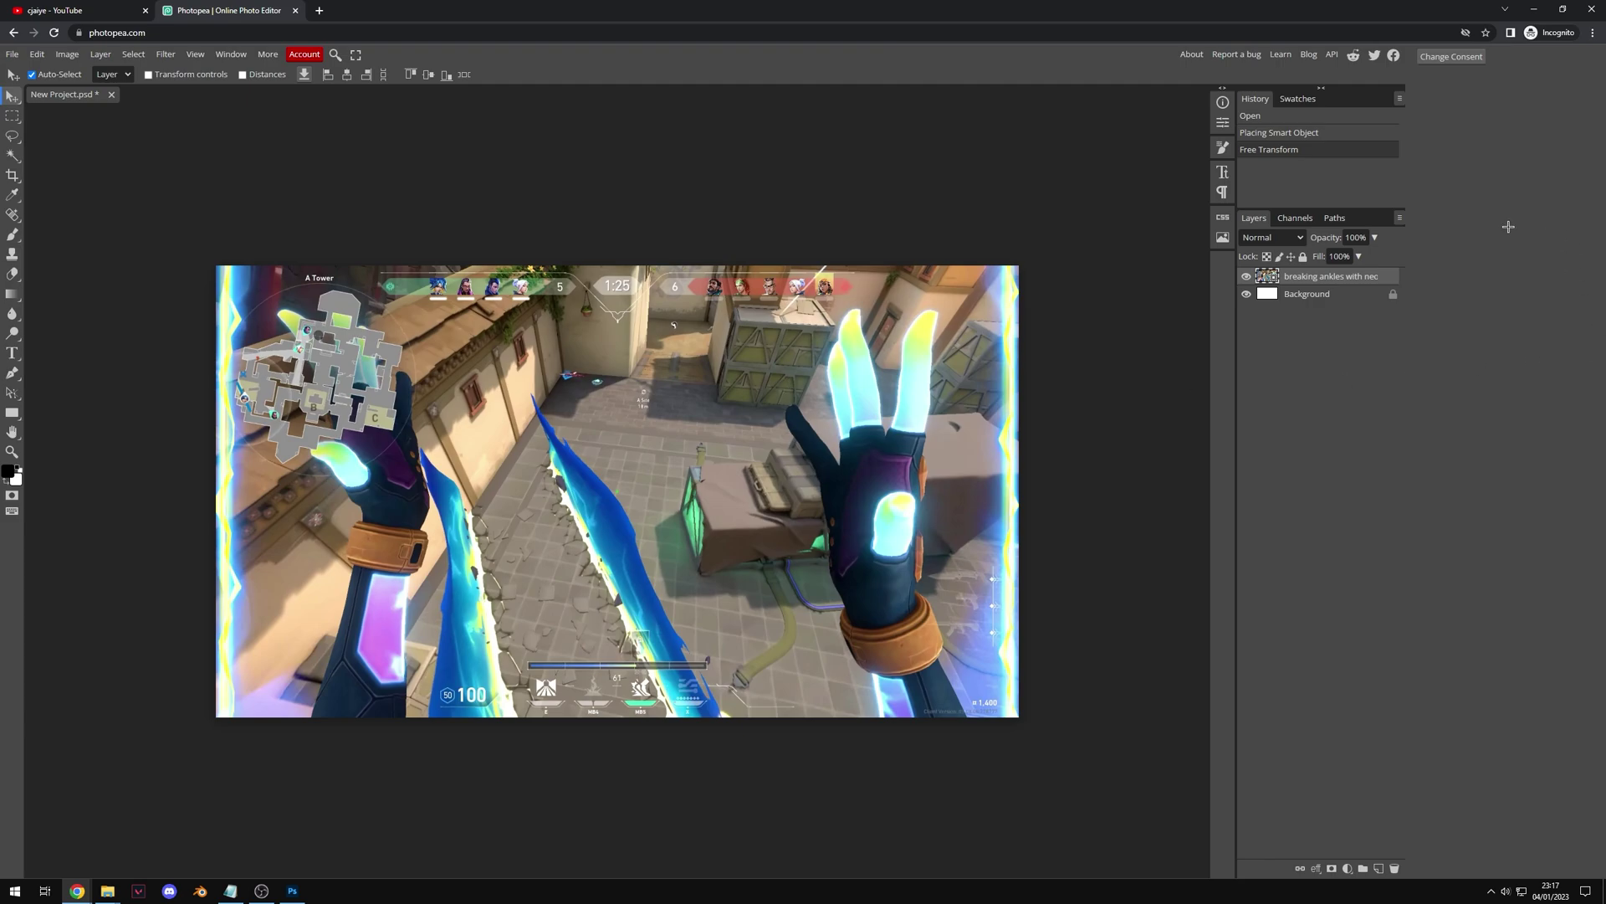
click(1532, 7)
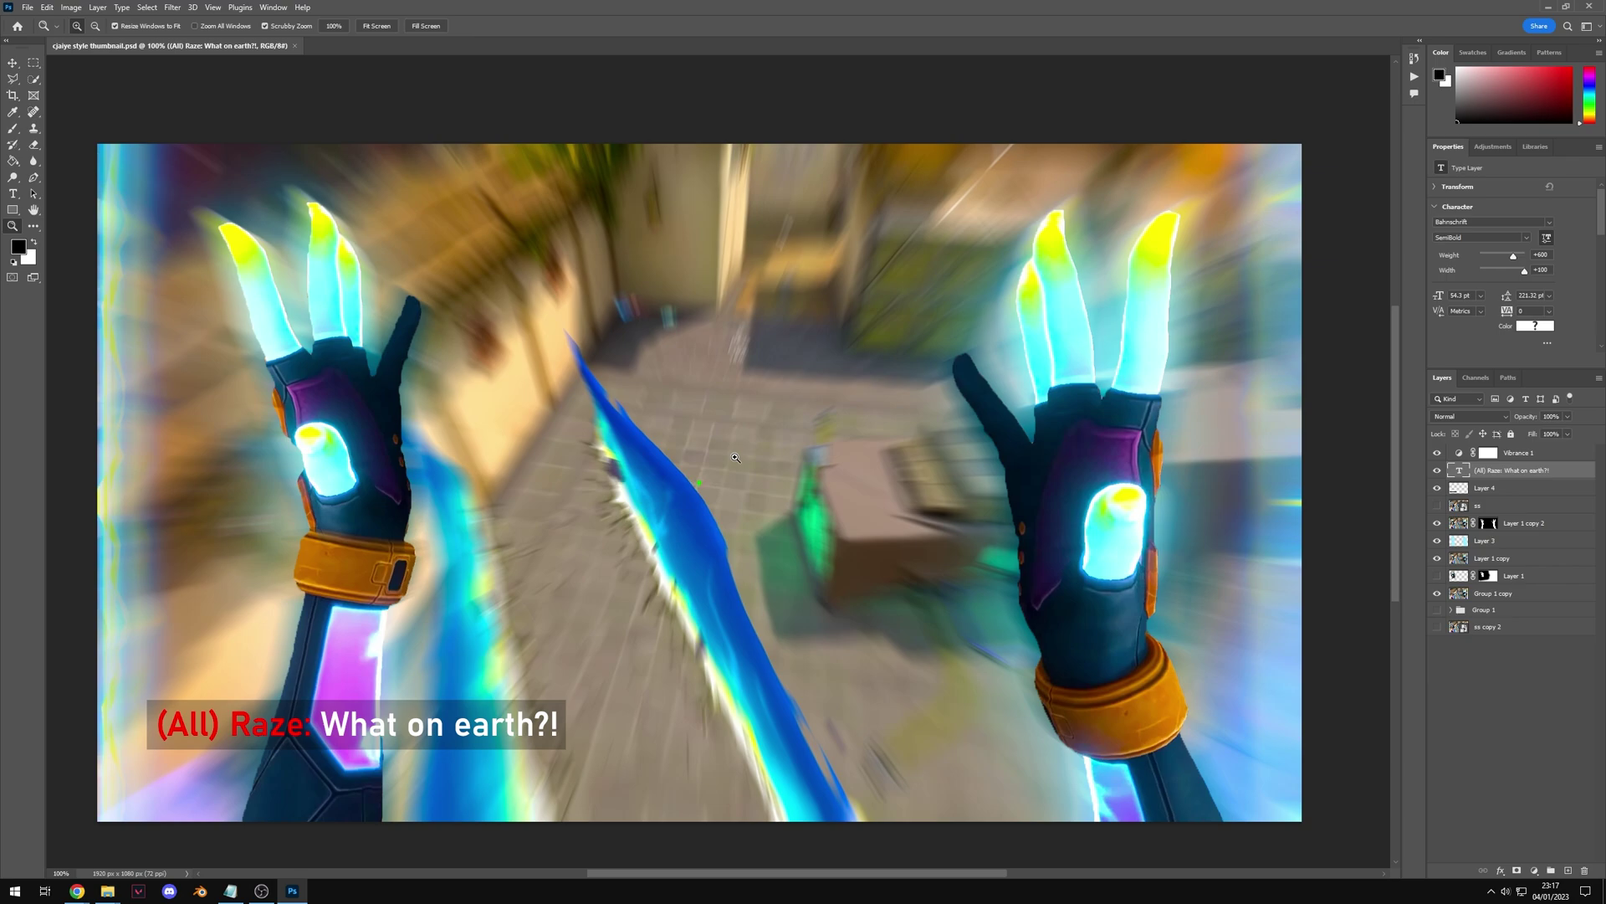
- Create a new 1920 x 1080 px RGB document at 72 ppi with a transparent background
click(47, 7)
click(42, 23)
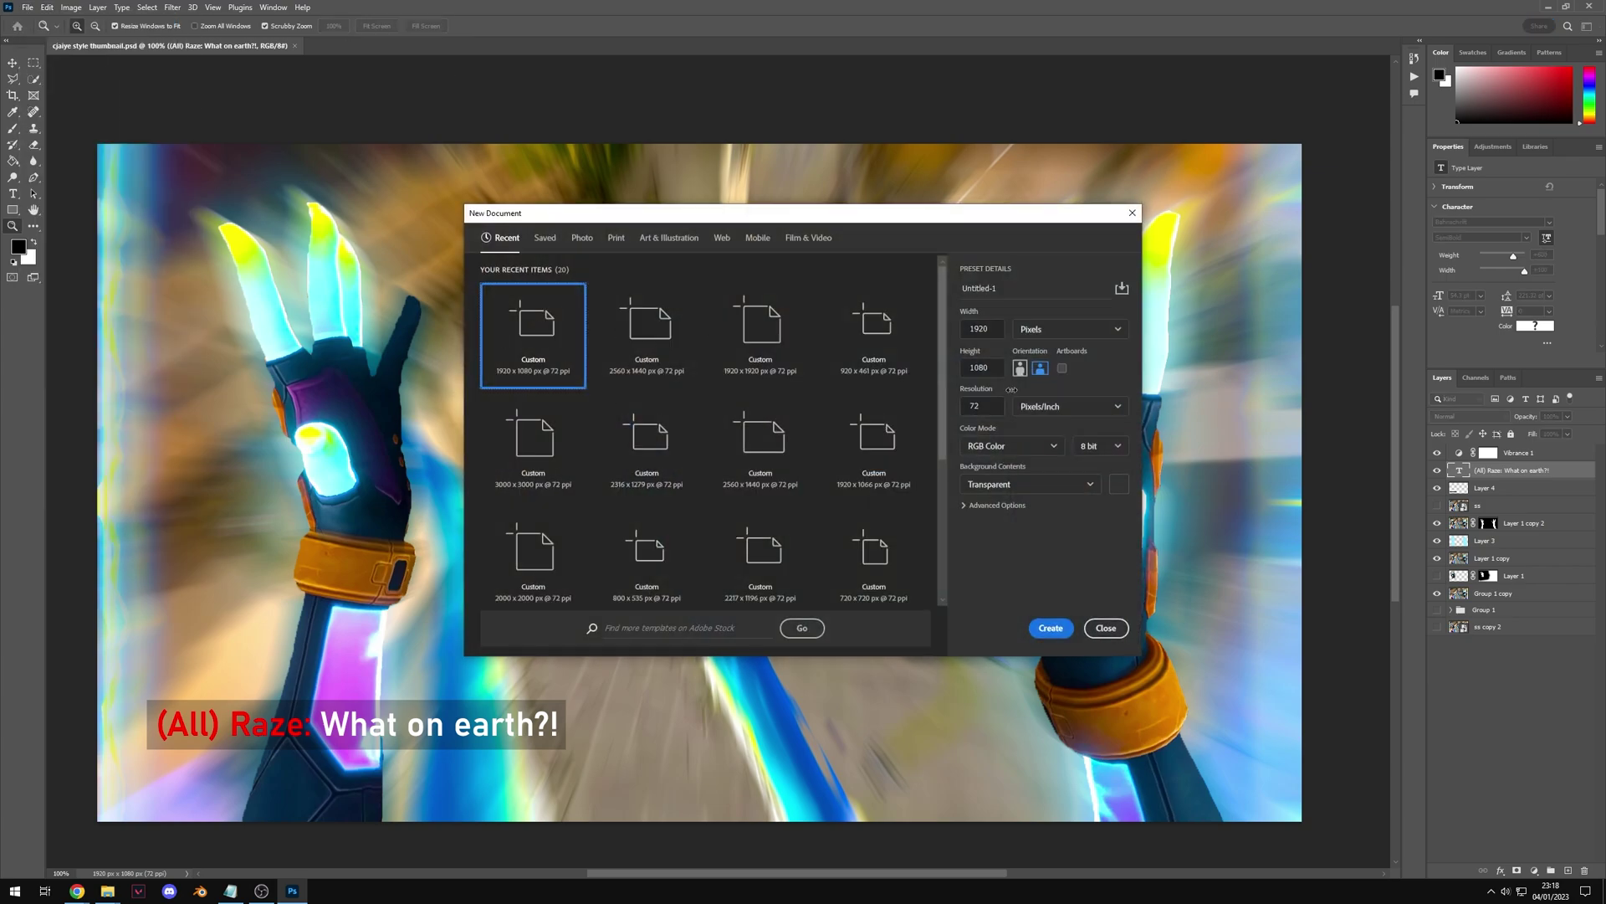
click(1051, 627)
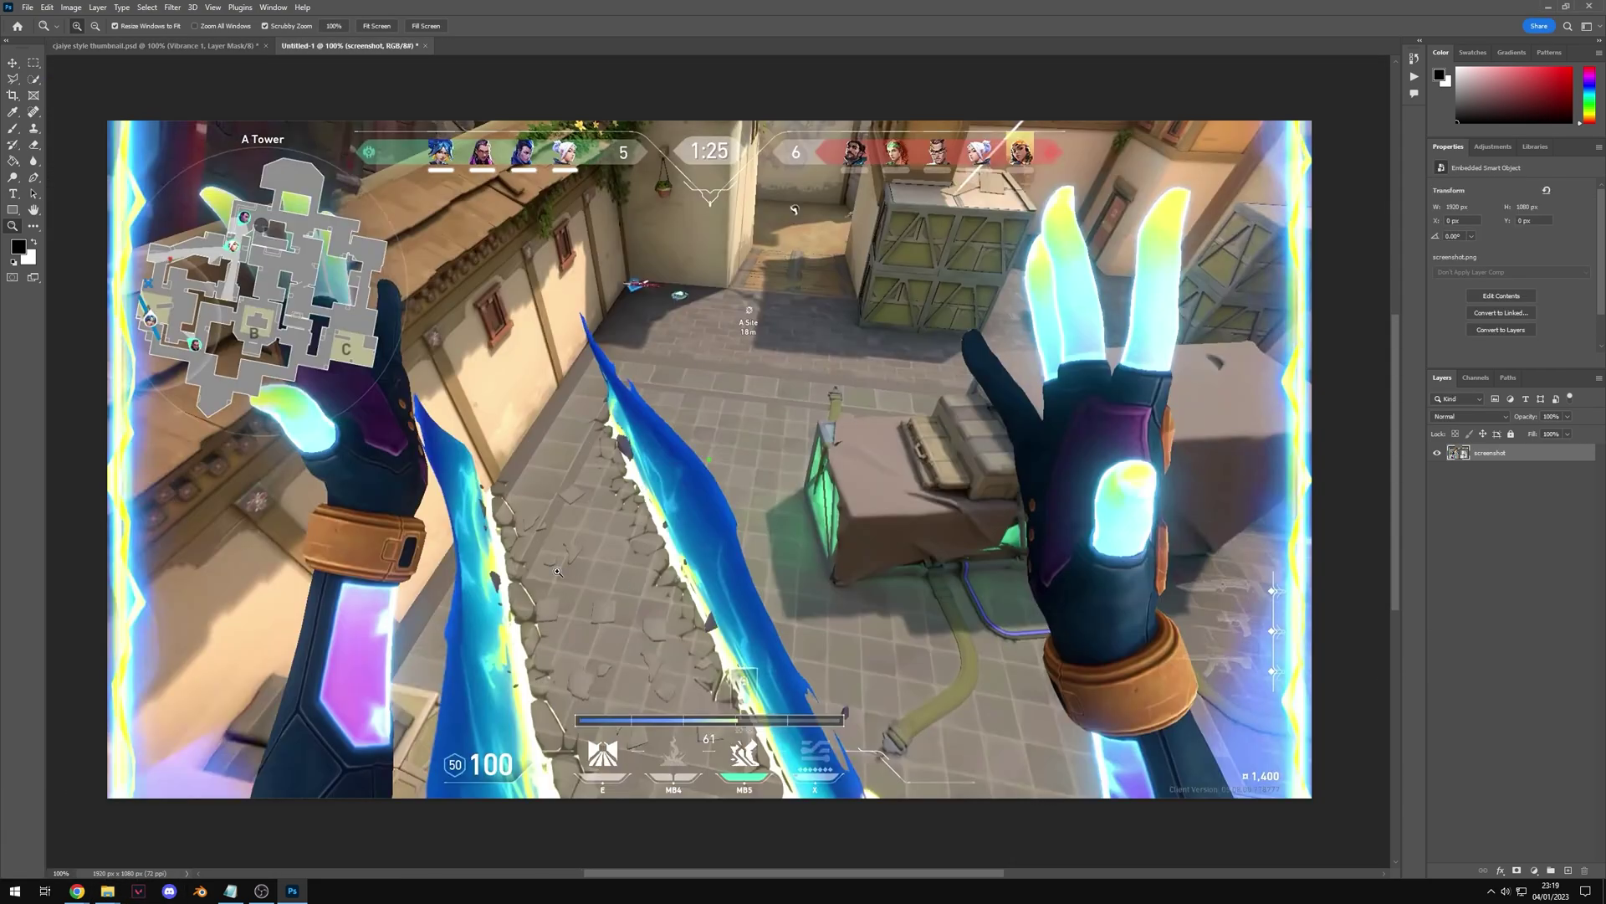
- In cjaiye style thumbnail.psd, hide the layers above Group 1 copy, show Layer 1 to inspect the restored hand, and return to the new document
key(ctrl+Tab)
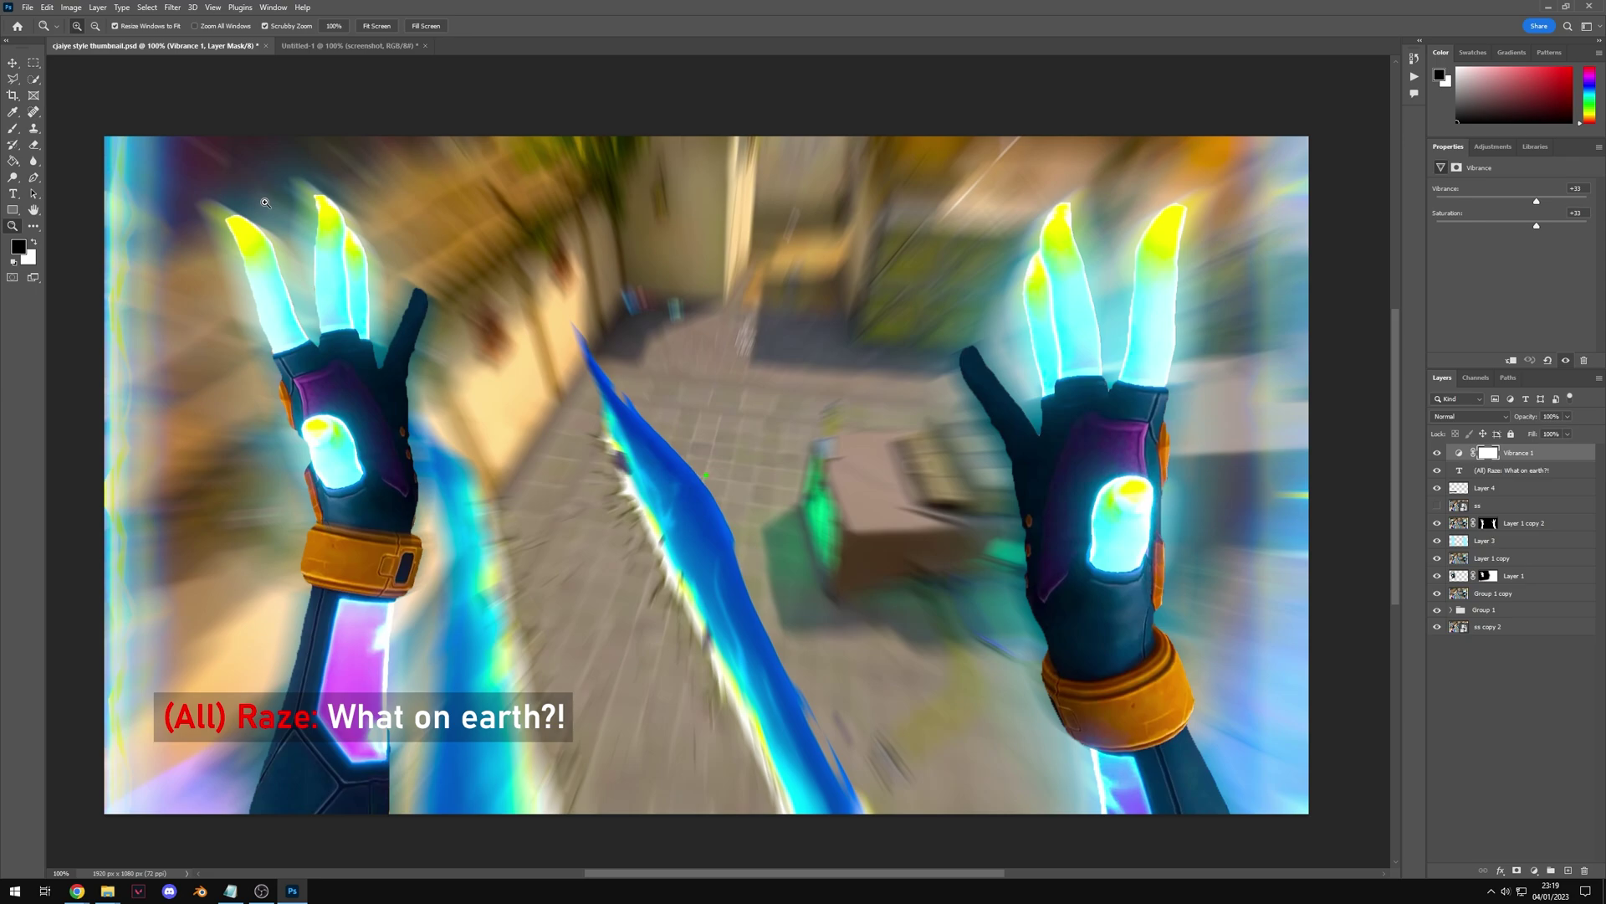
drag(1441, 456, 1437, 596)
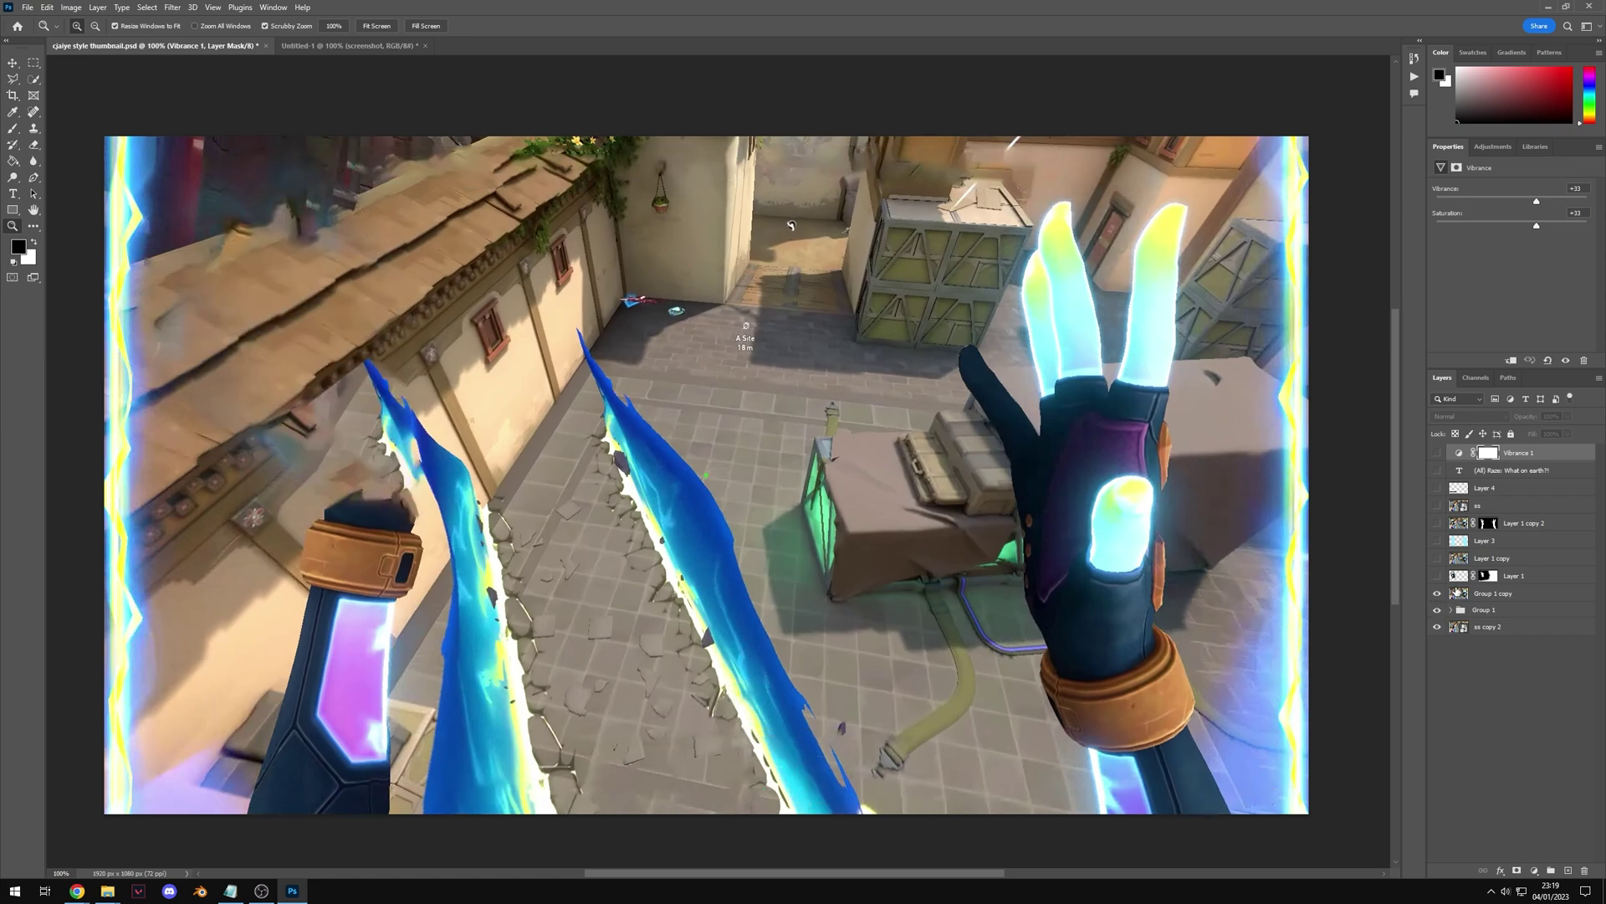
click(1437, 578)
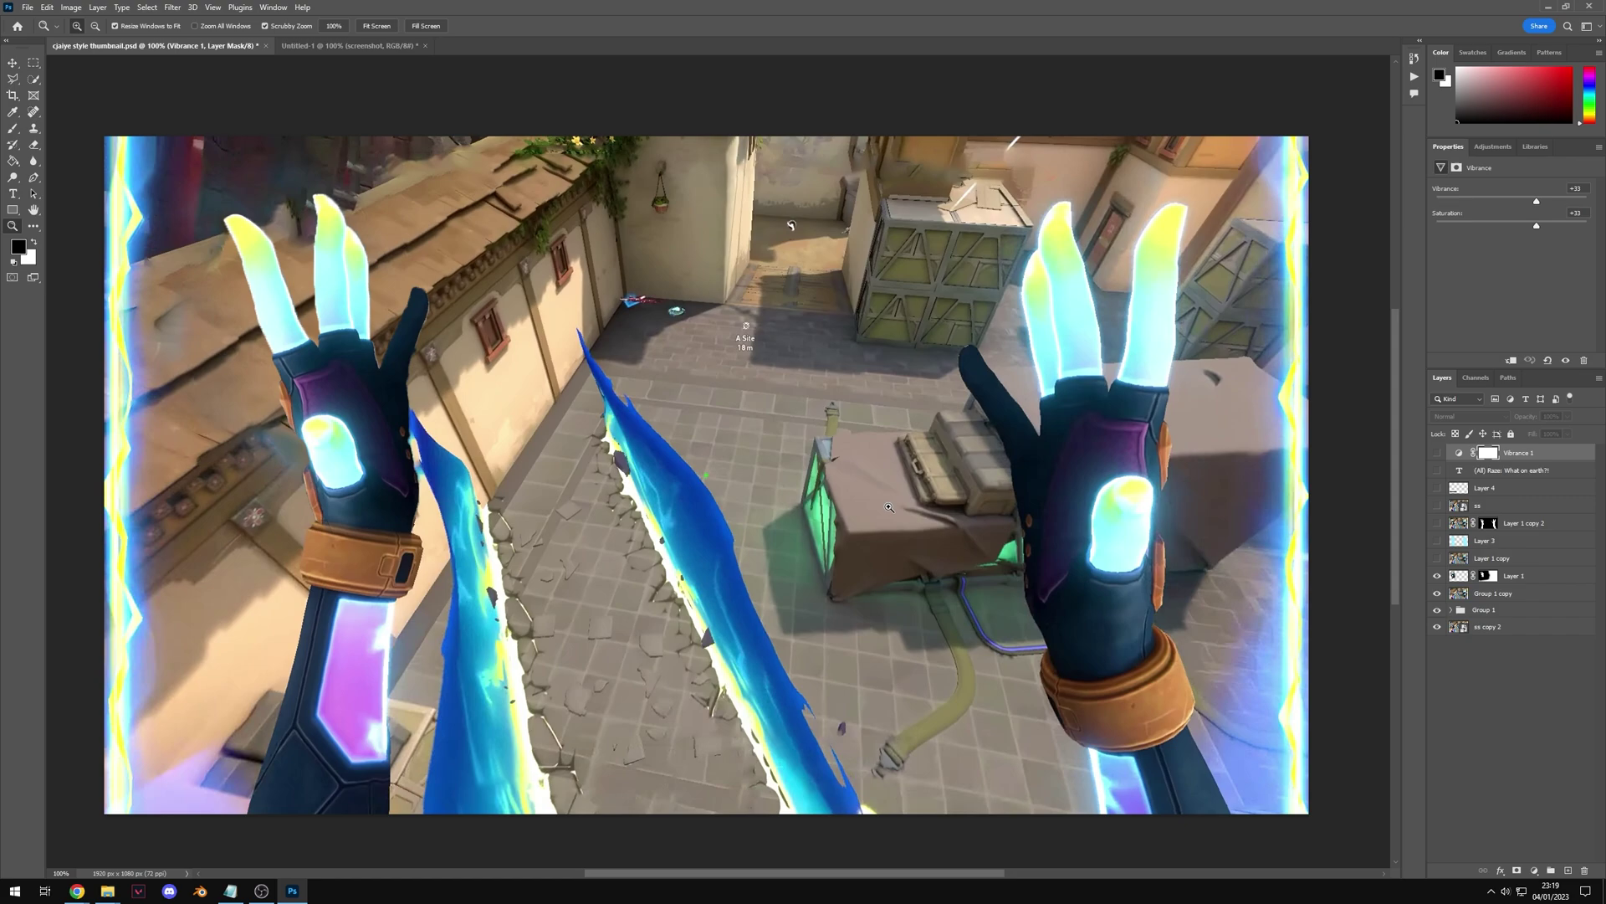
key(ctrl+Tab)
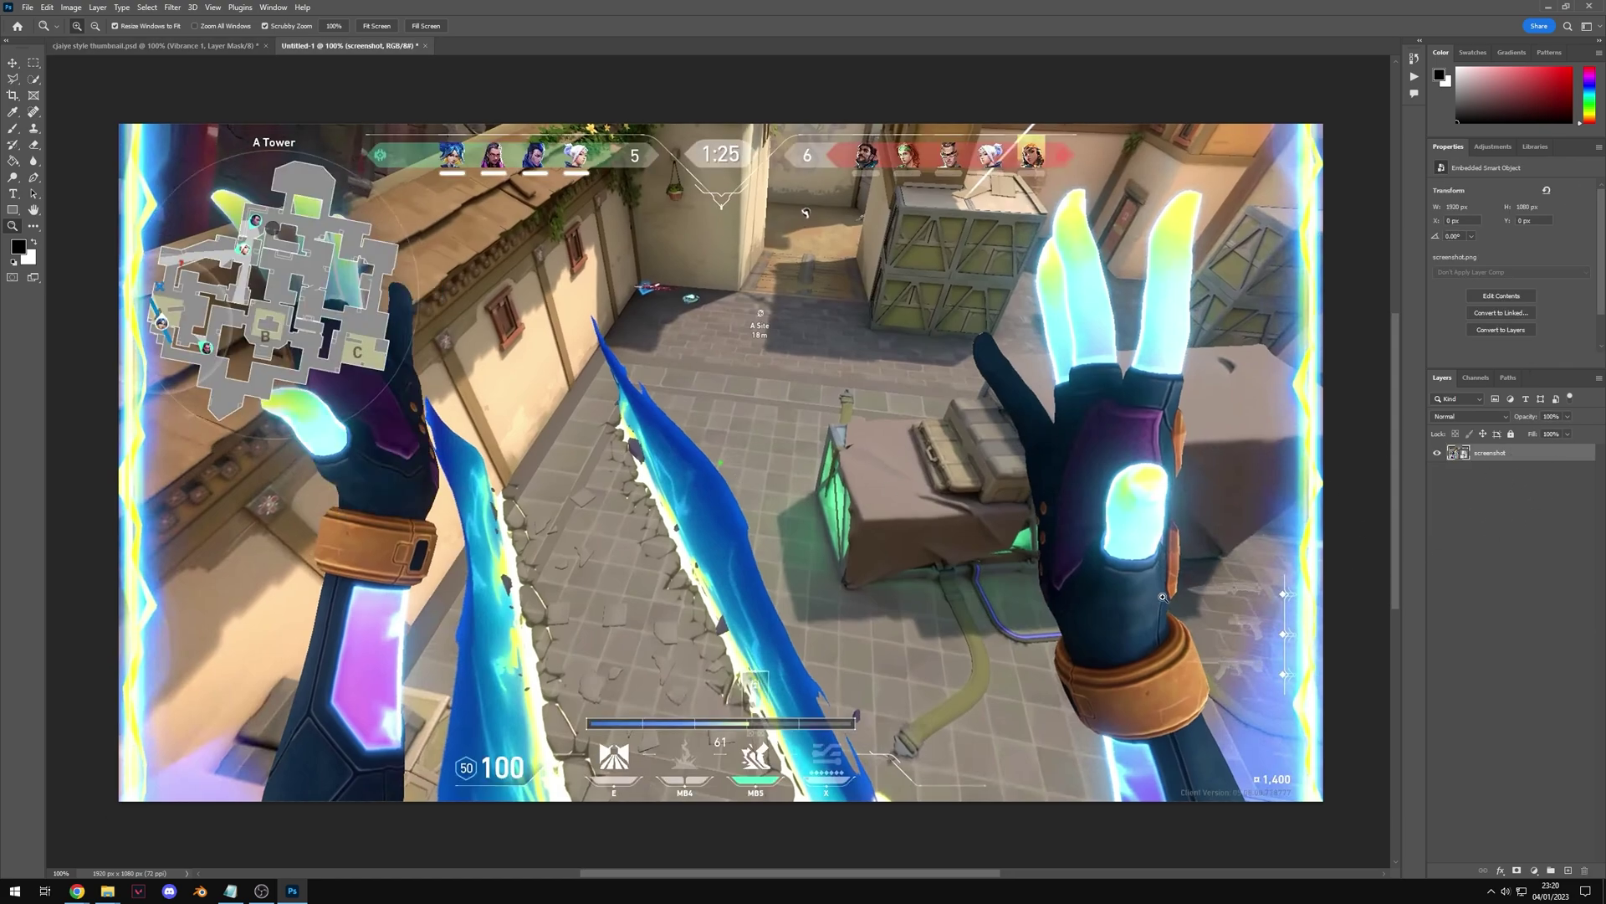
- Duplicate the screenshot layer and rasterize the copy
key(ctrl+j)
right_click(1516, 463)
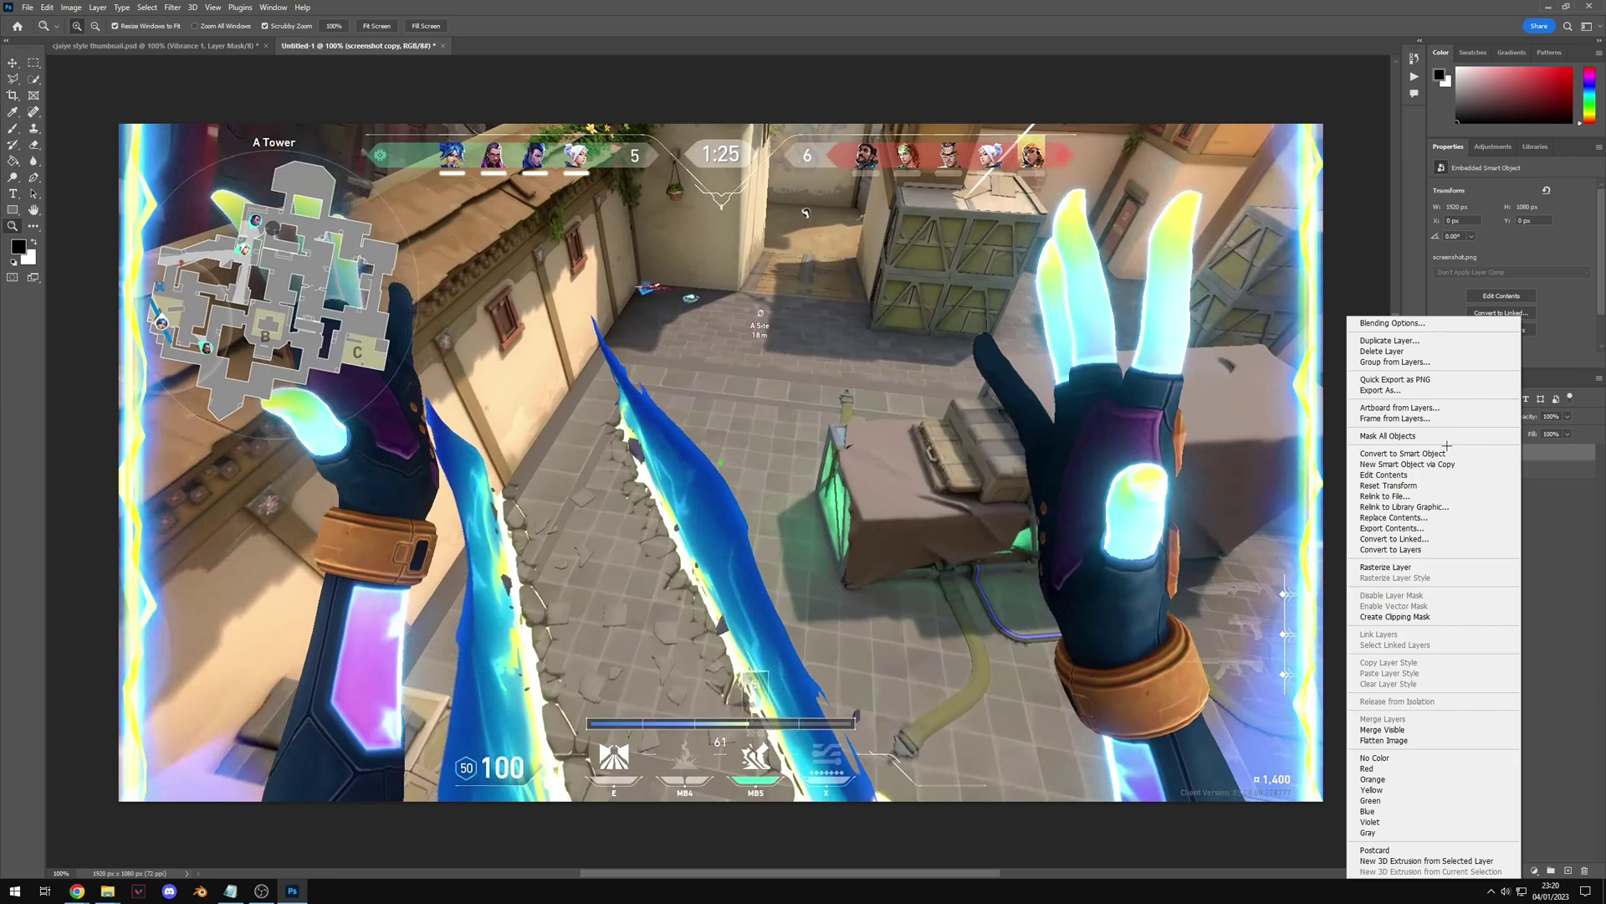
click(1386, 567)
click(1456, 470)
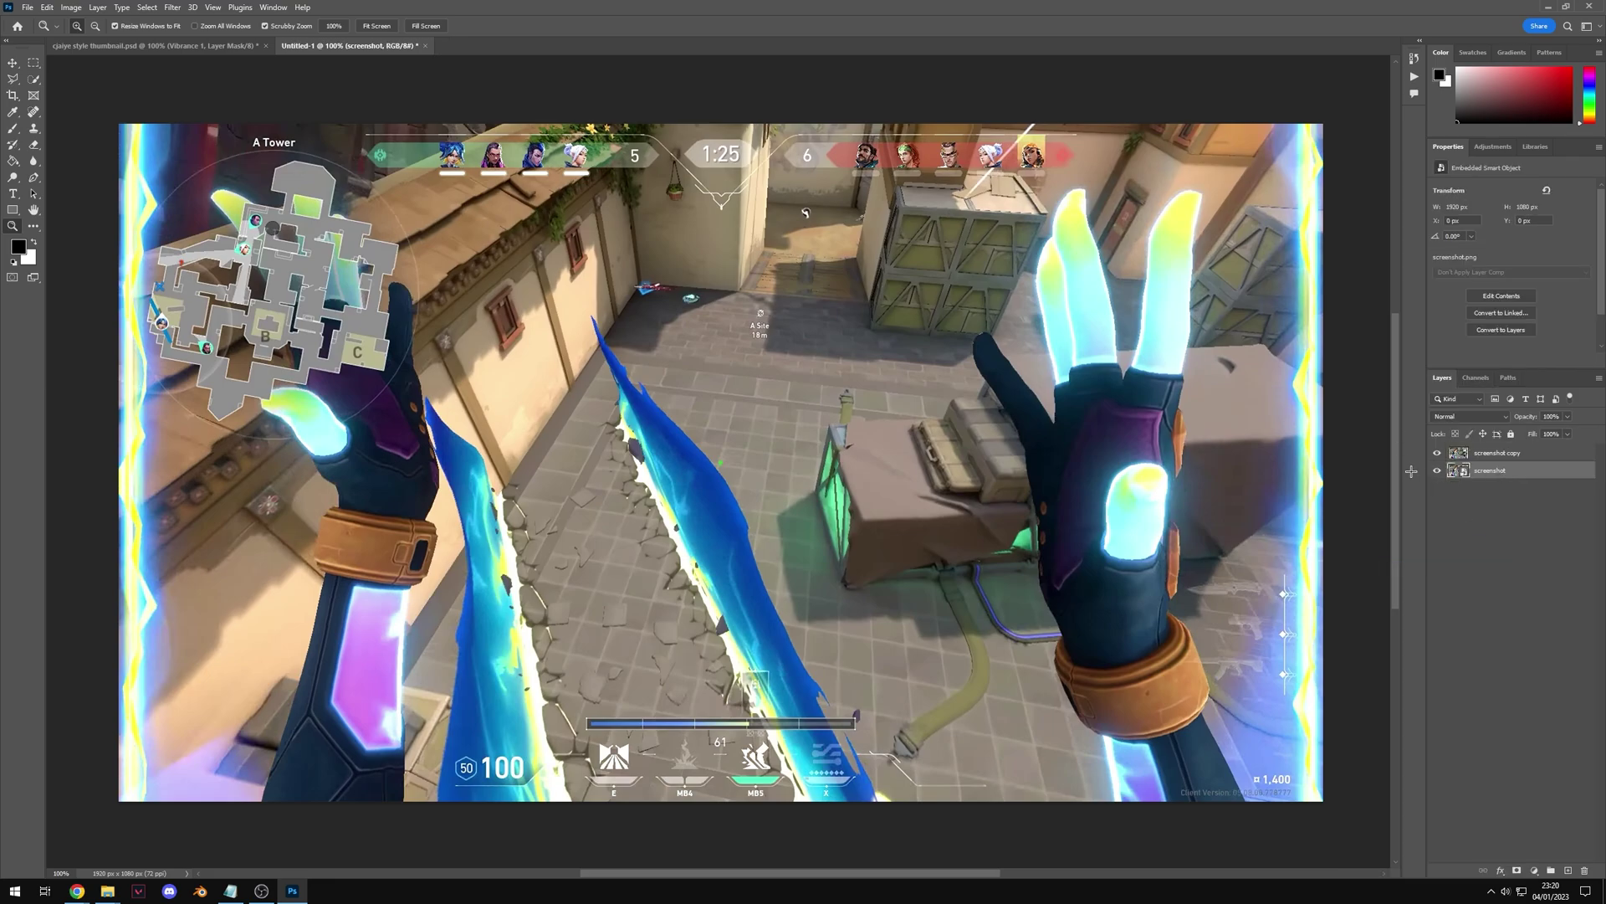
click(1438, 471)
click(1437, 472)
click(1514, 455)
click(1521, 475)
click(1517, 454)
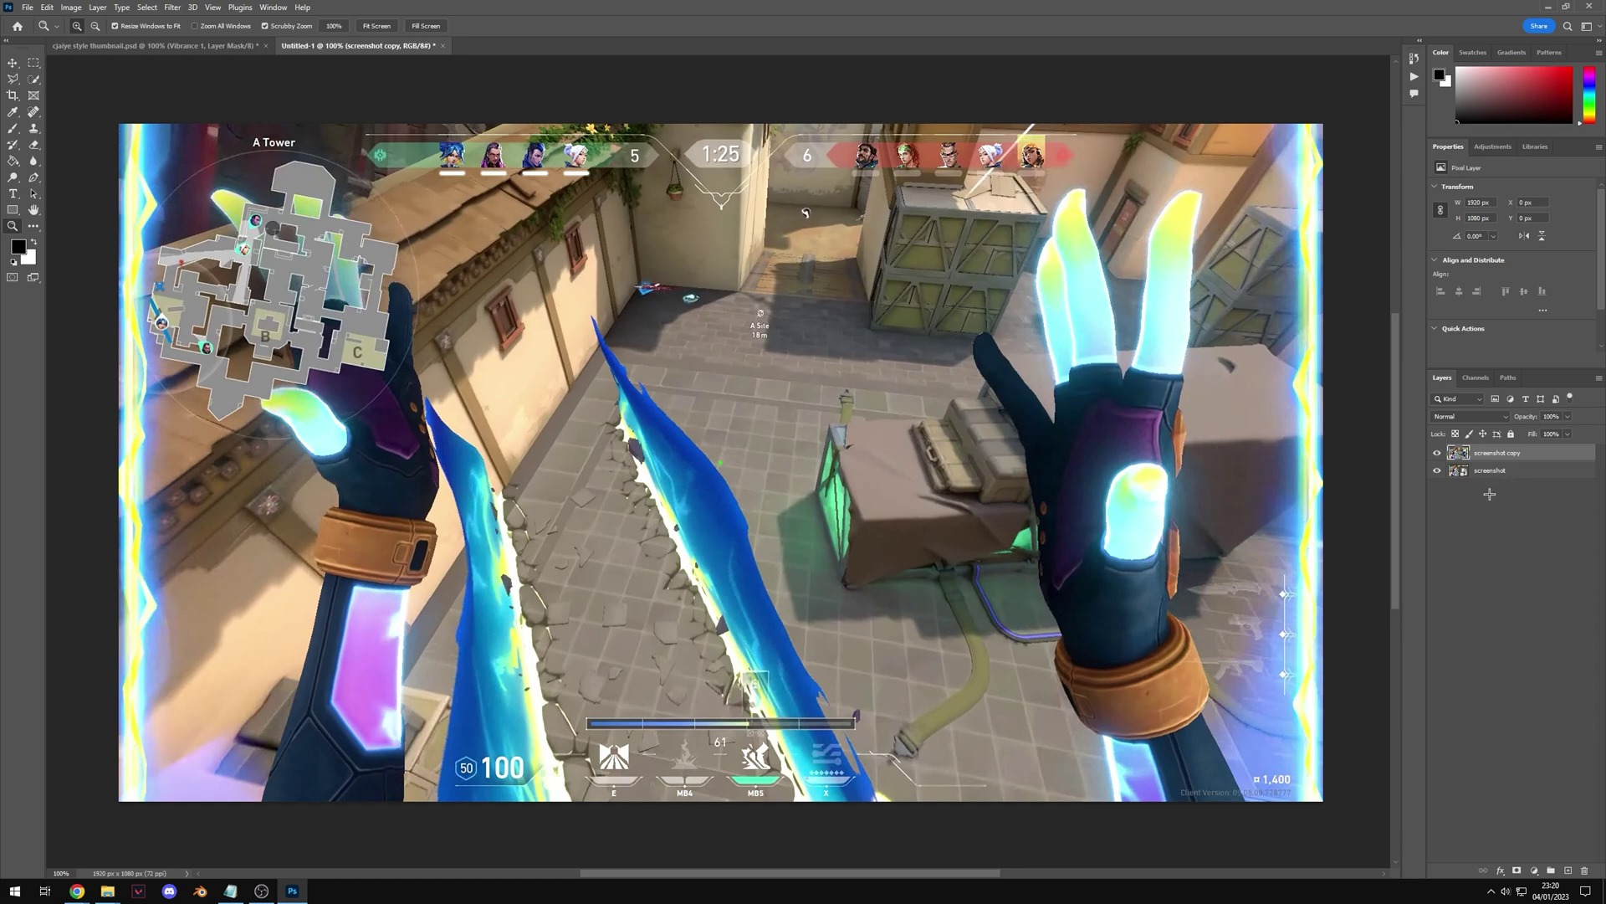
click(1497, 476)
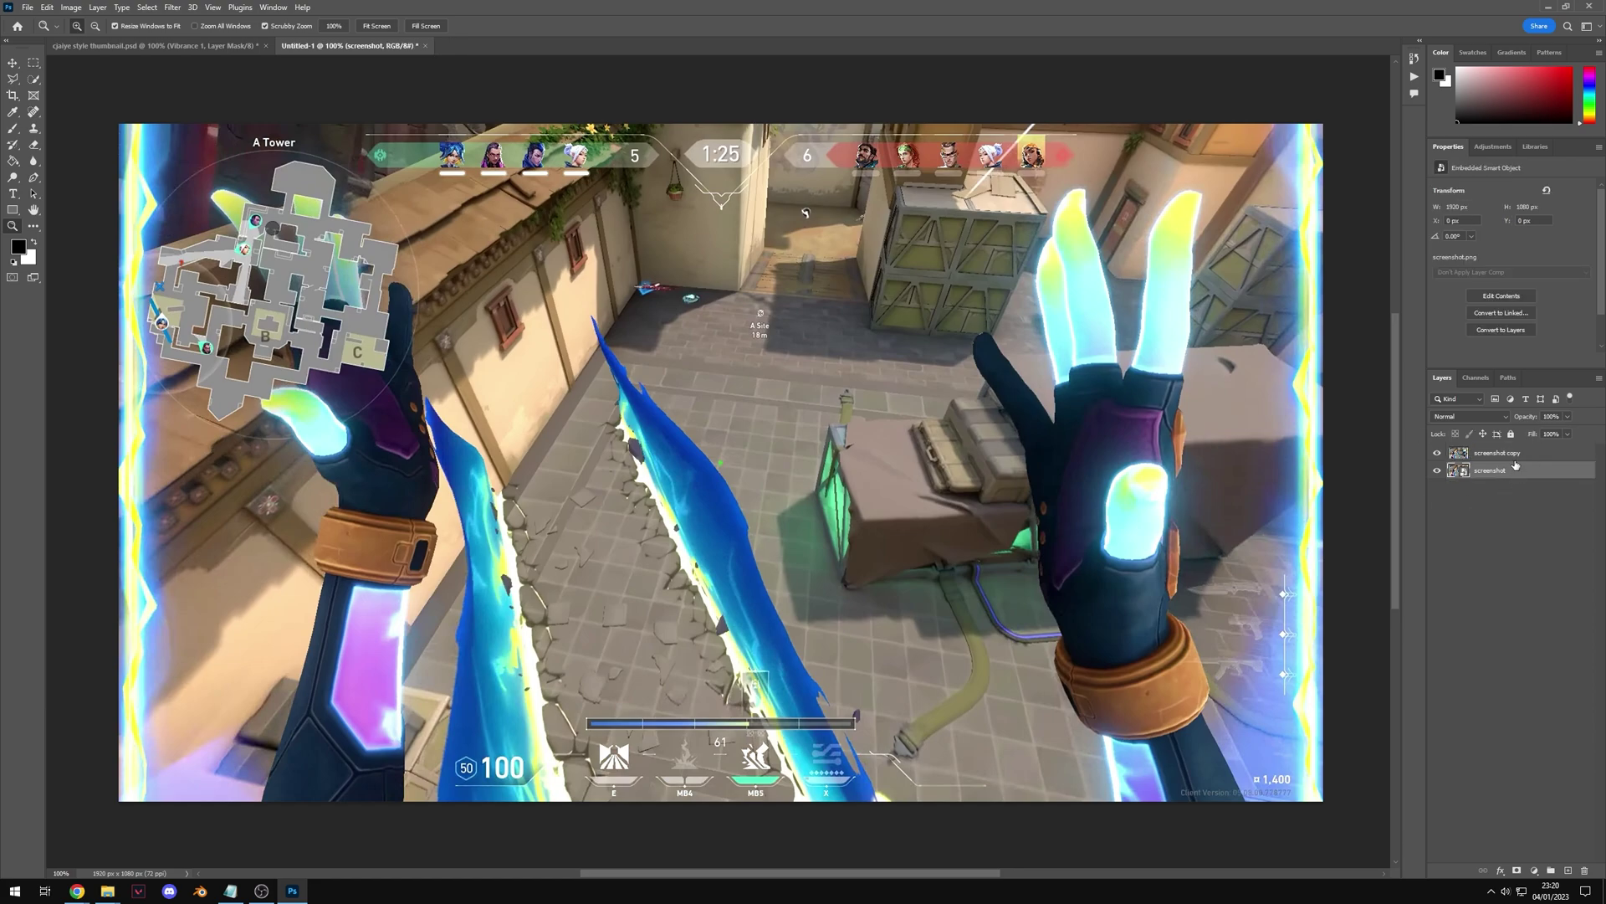
click(1515, 454)
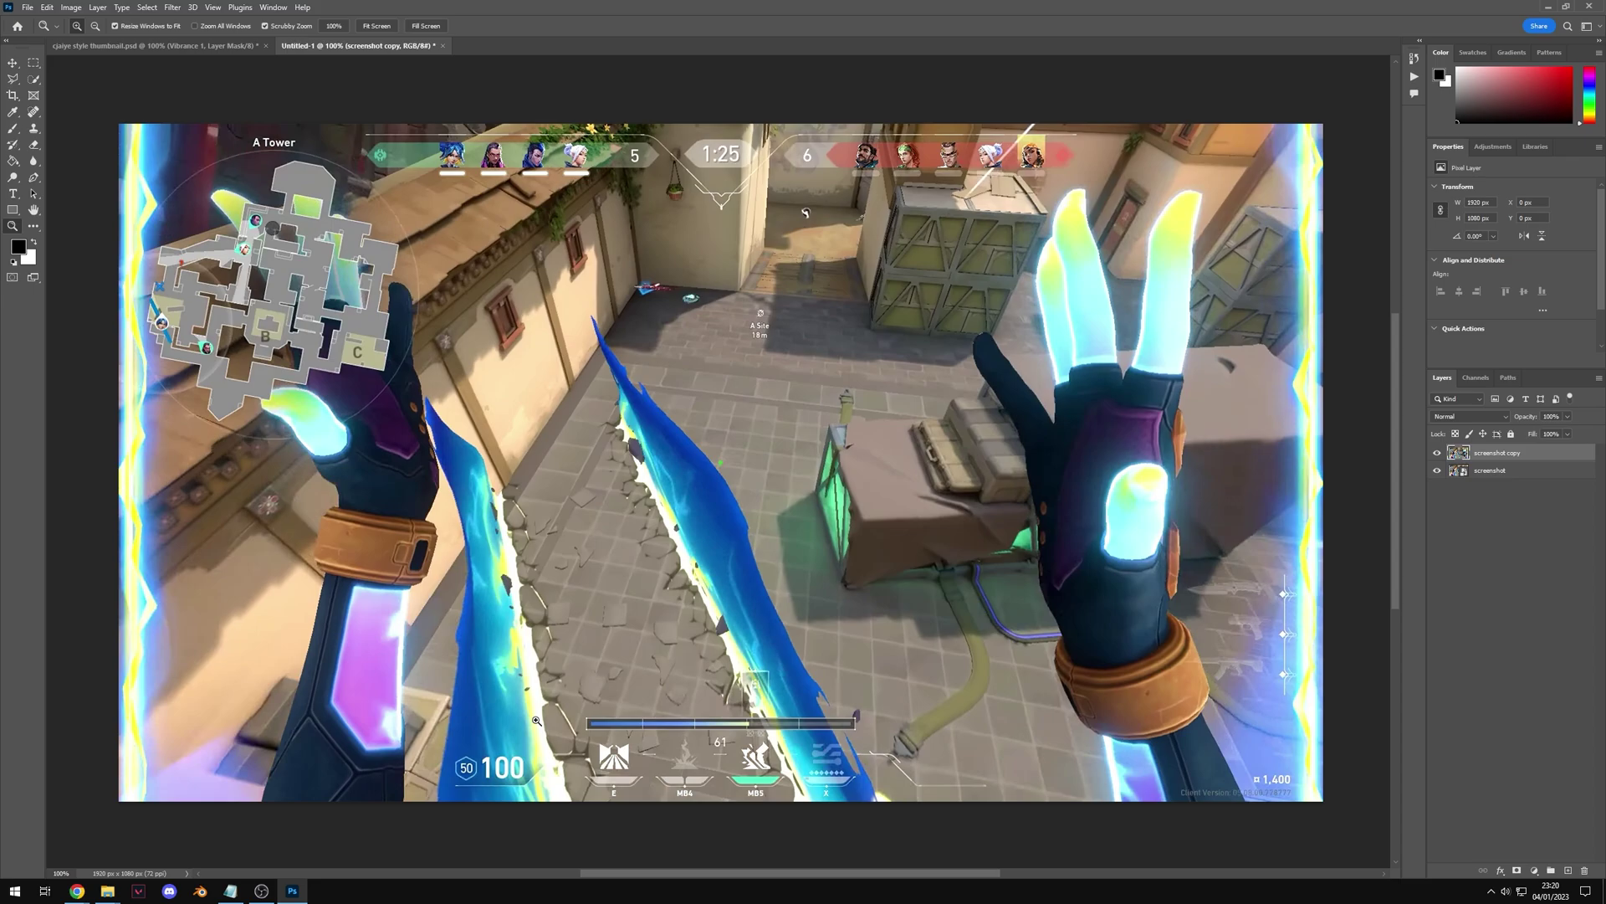
- Outline the 50/100 health and shield counter with the Polygonal Lasso and remove it with a Content-Aware fill at 100% opacity
double_click(557, 775)
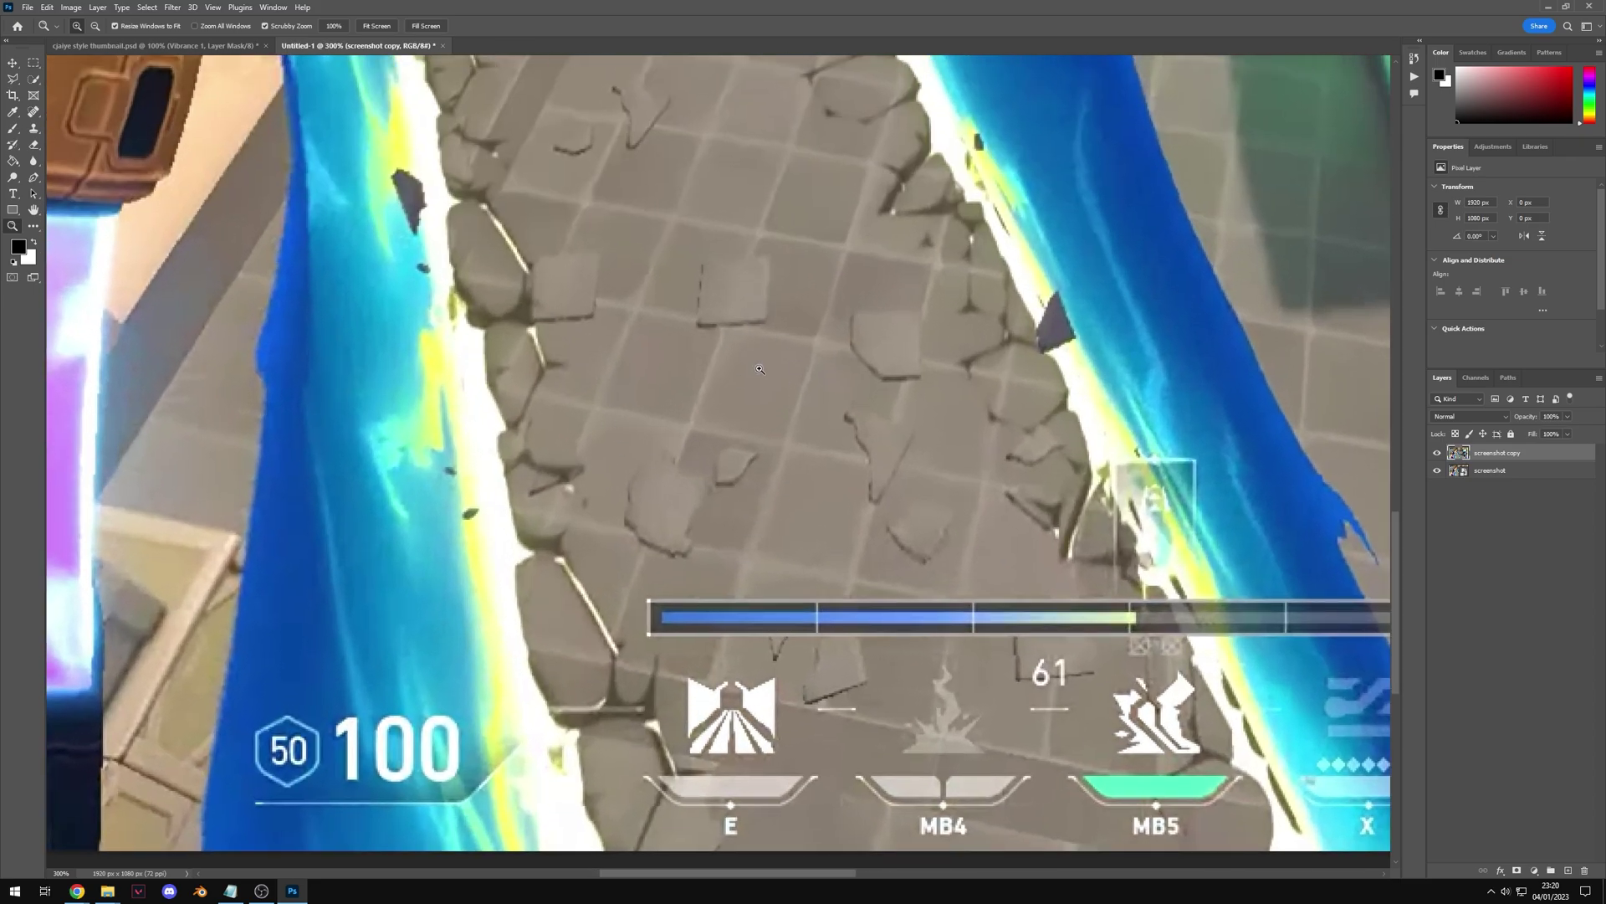
click(726, 287)
key(ctrl+1)
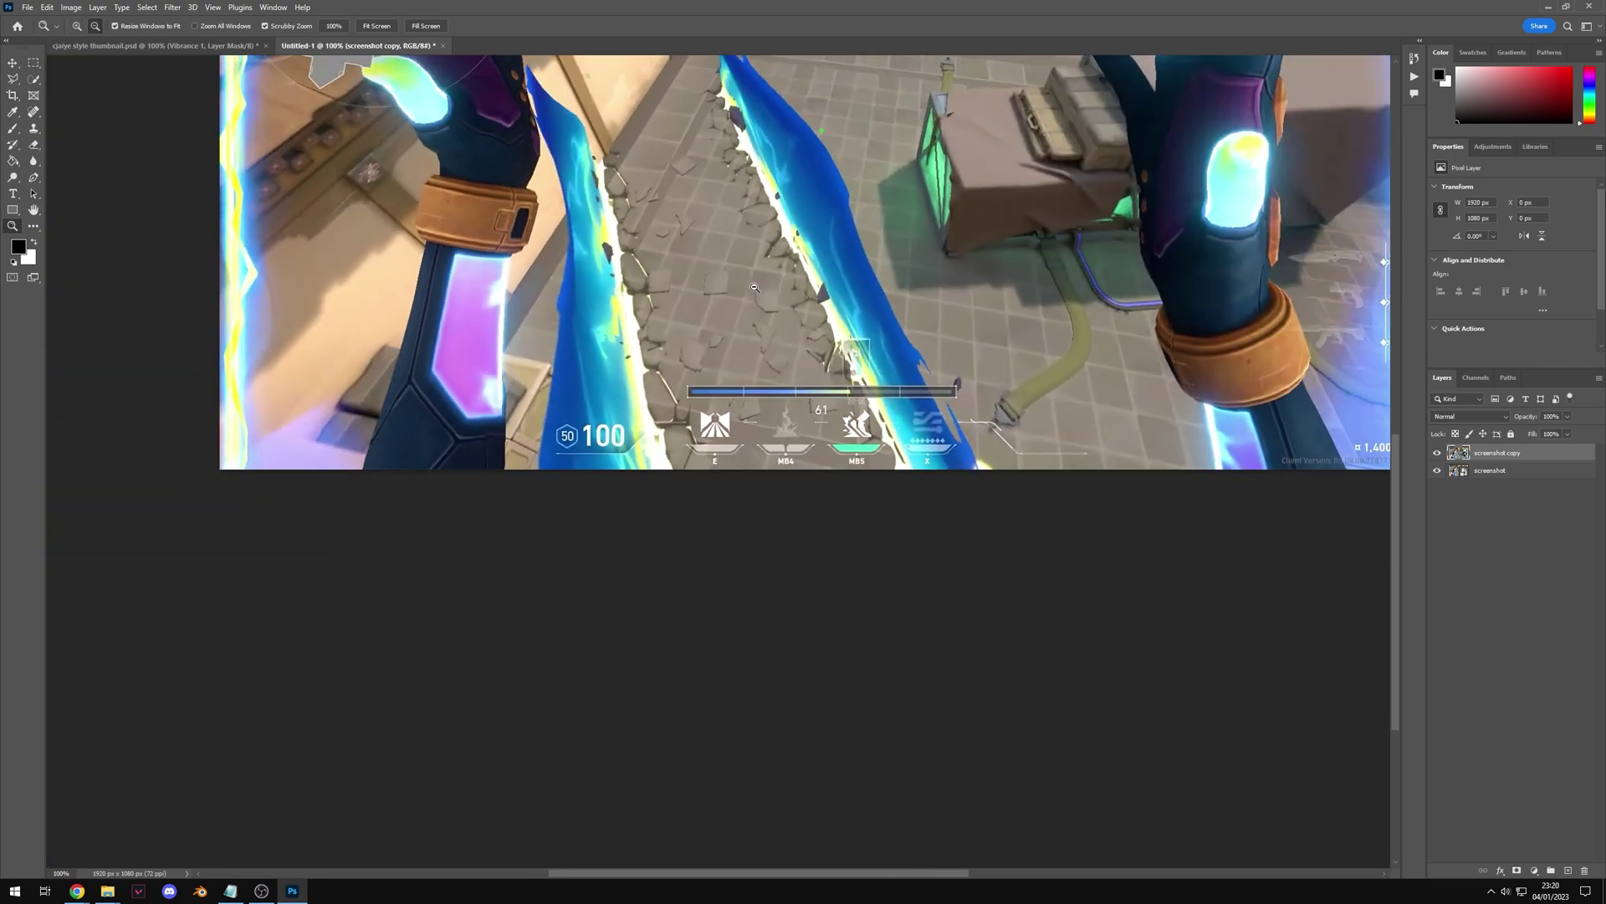
click(754, 287)
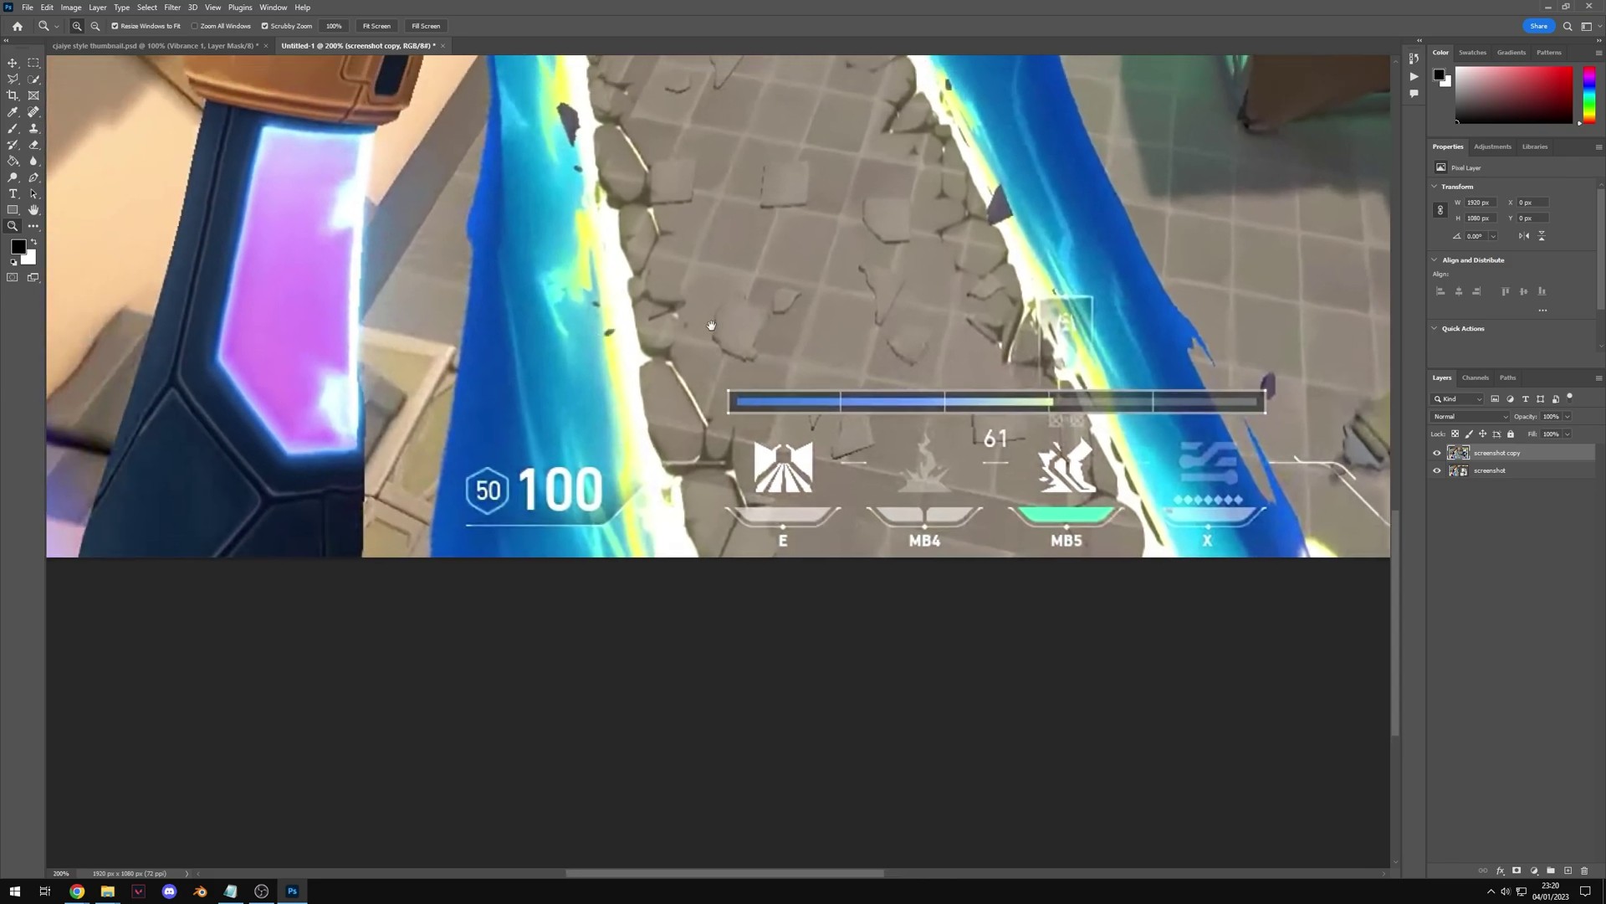
drag(711, 326, 573, 440)
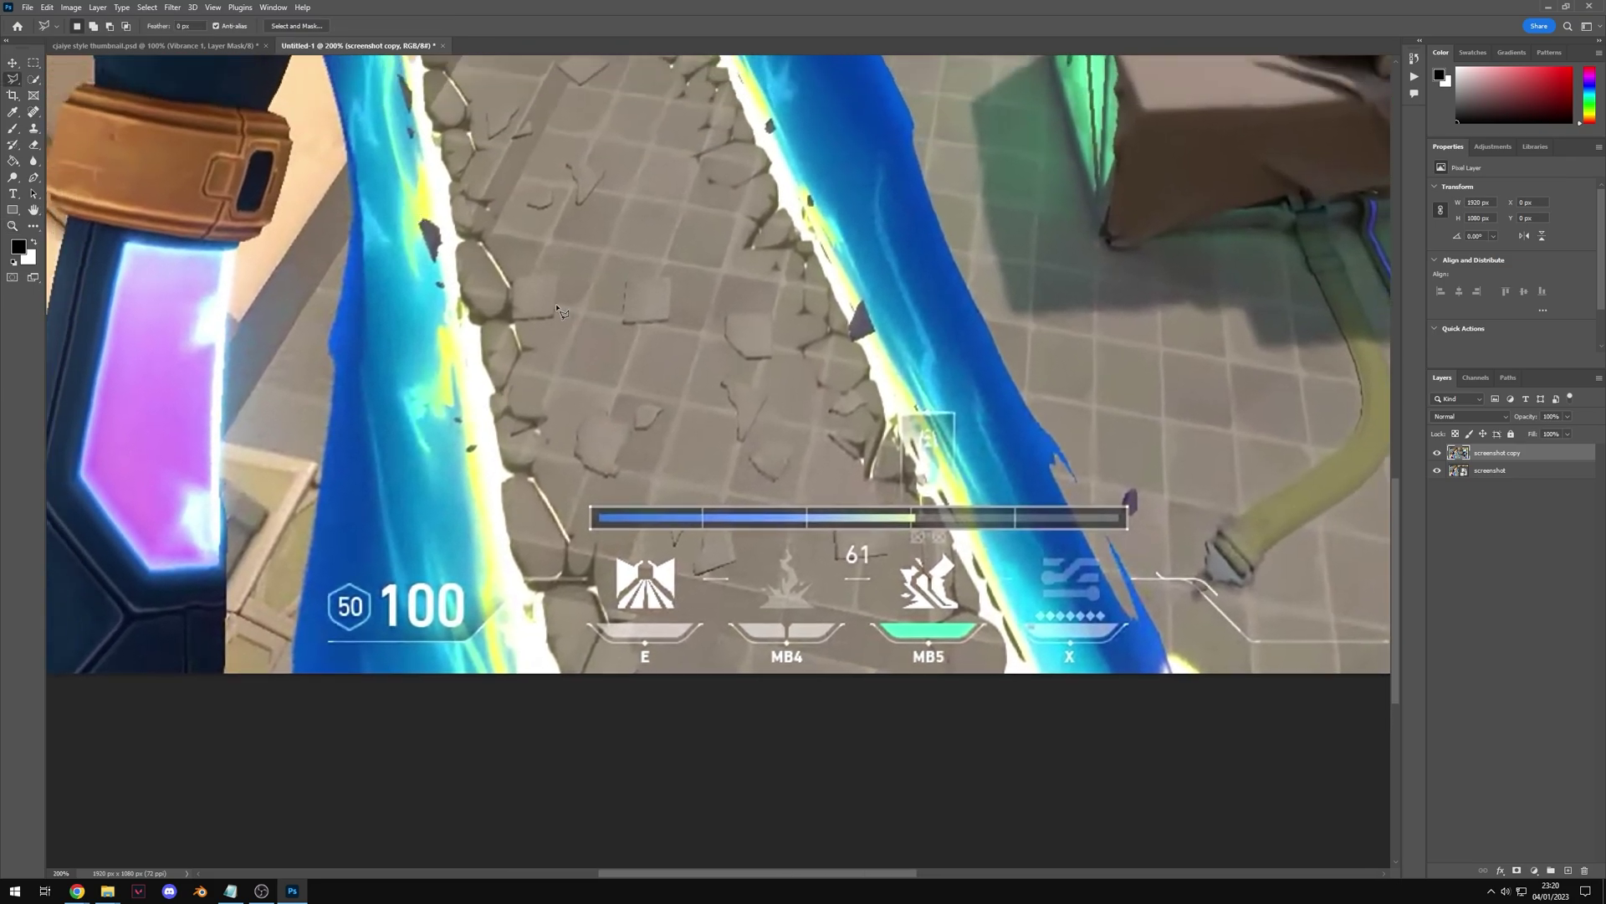
click(733, 604)
key(l)
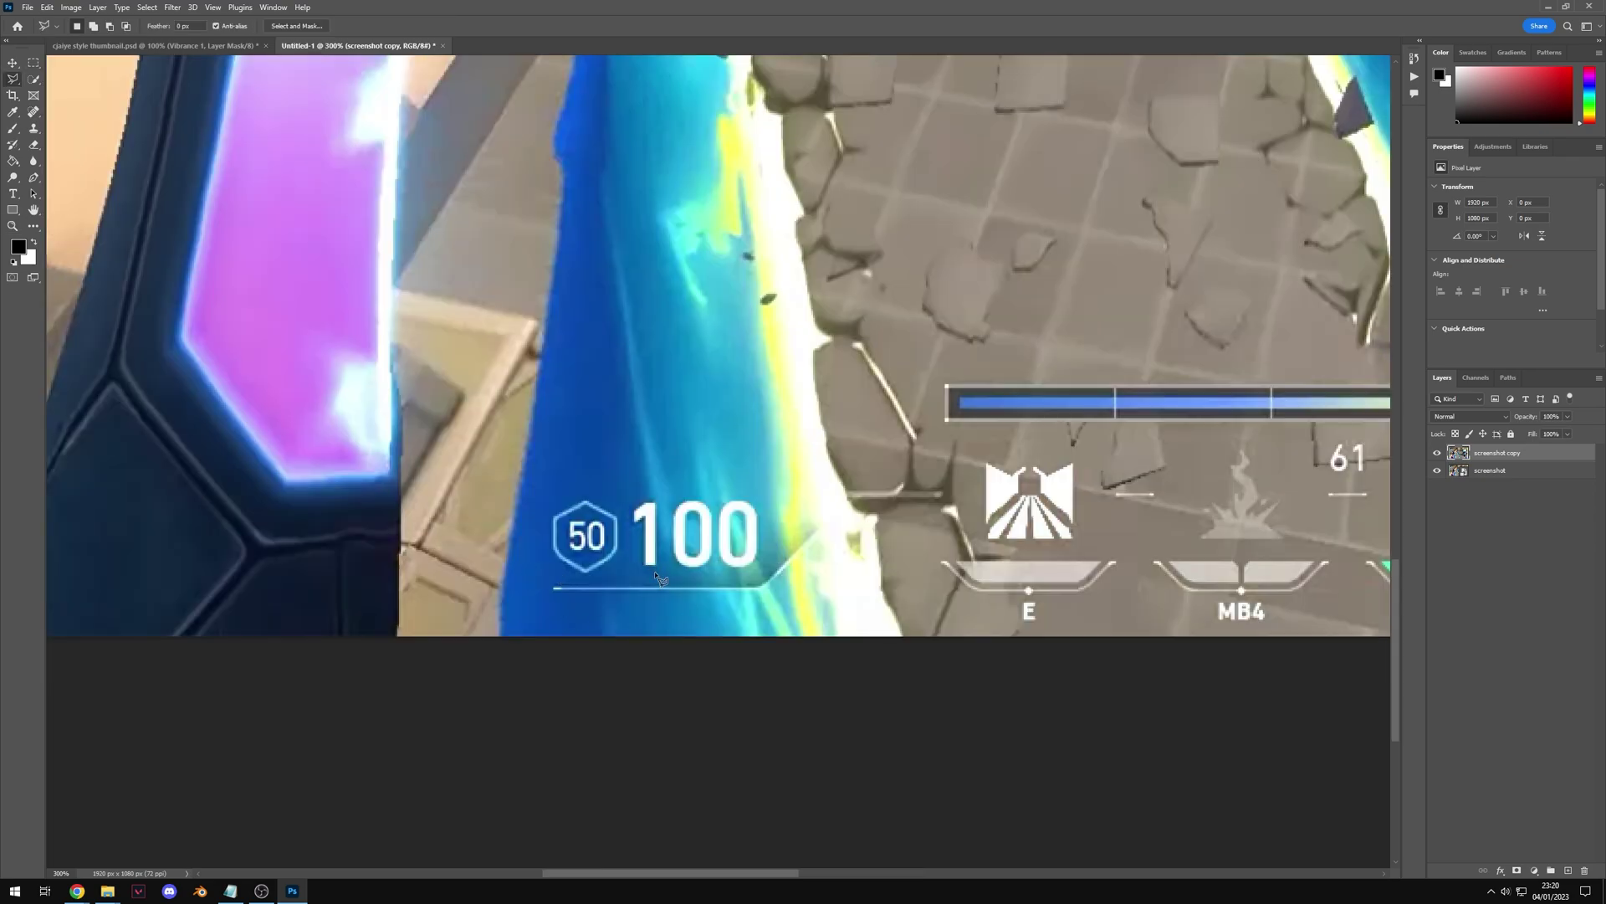
click(580, 493)
click(549, 508)
click(547, 594)
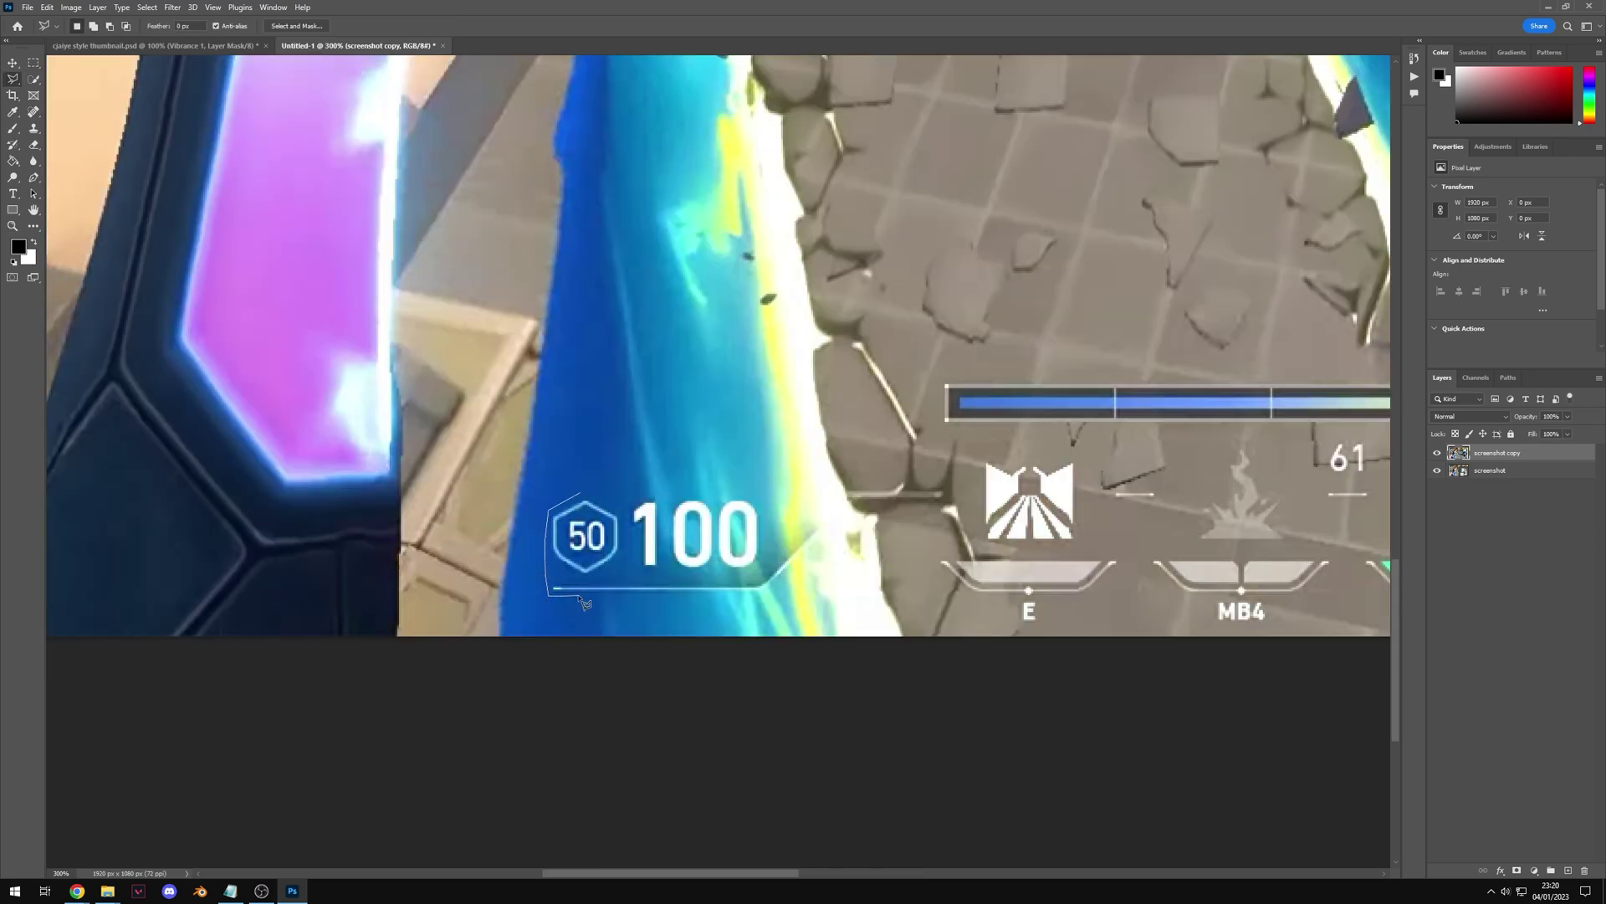
click(718, 594)
click(770, 591)
click(804, 567)
click(830, 512)
click(580, 493)
right_click(638, 529)
click(658, 680)
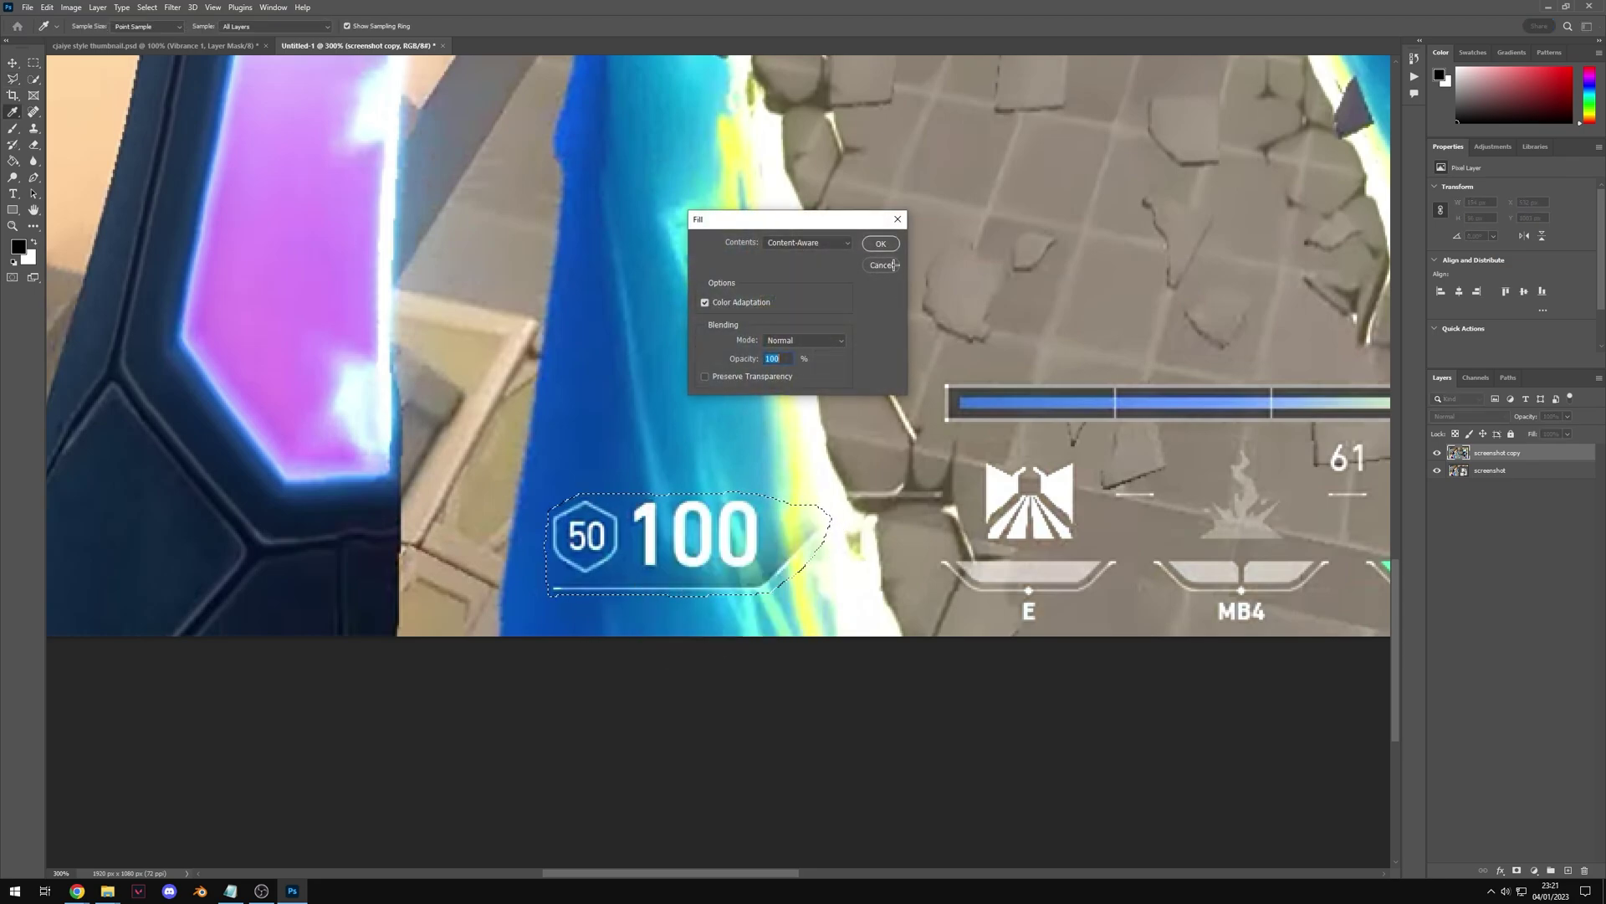
key(Return)
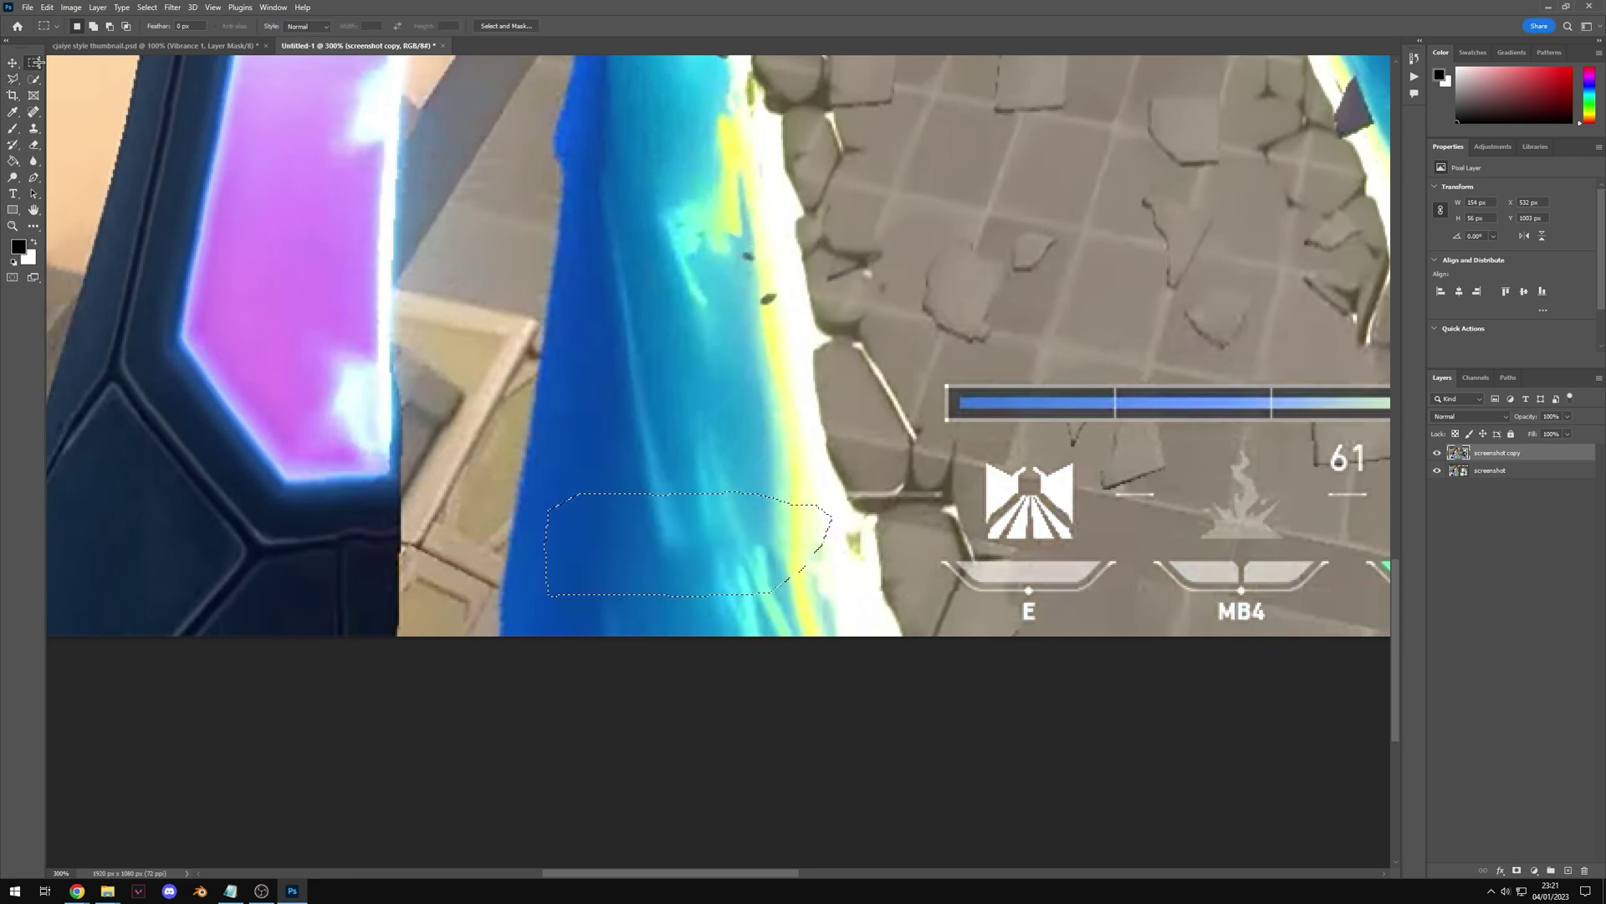
- Outline the long segmented bar above the ability icons with the Polygonal Lasso, remove it with a Content-Aware fill, and clear the selection
key(z)
alt+click(726, 405)
scroll(726, 406, down, 2)
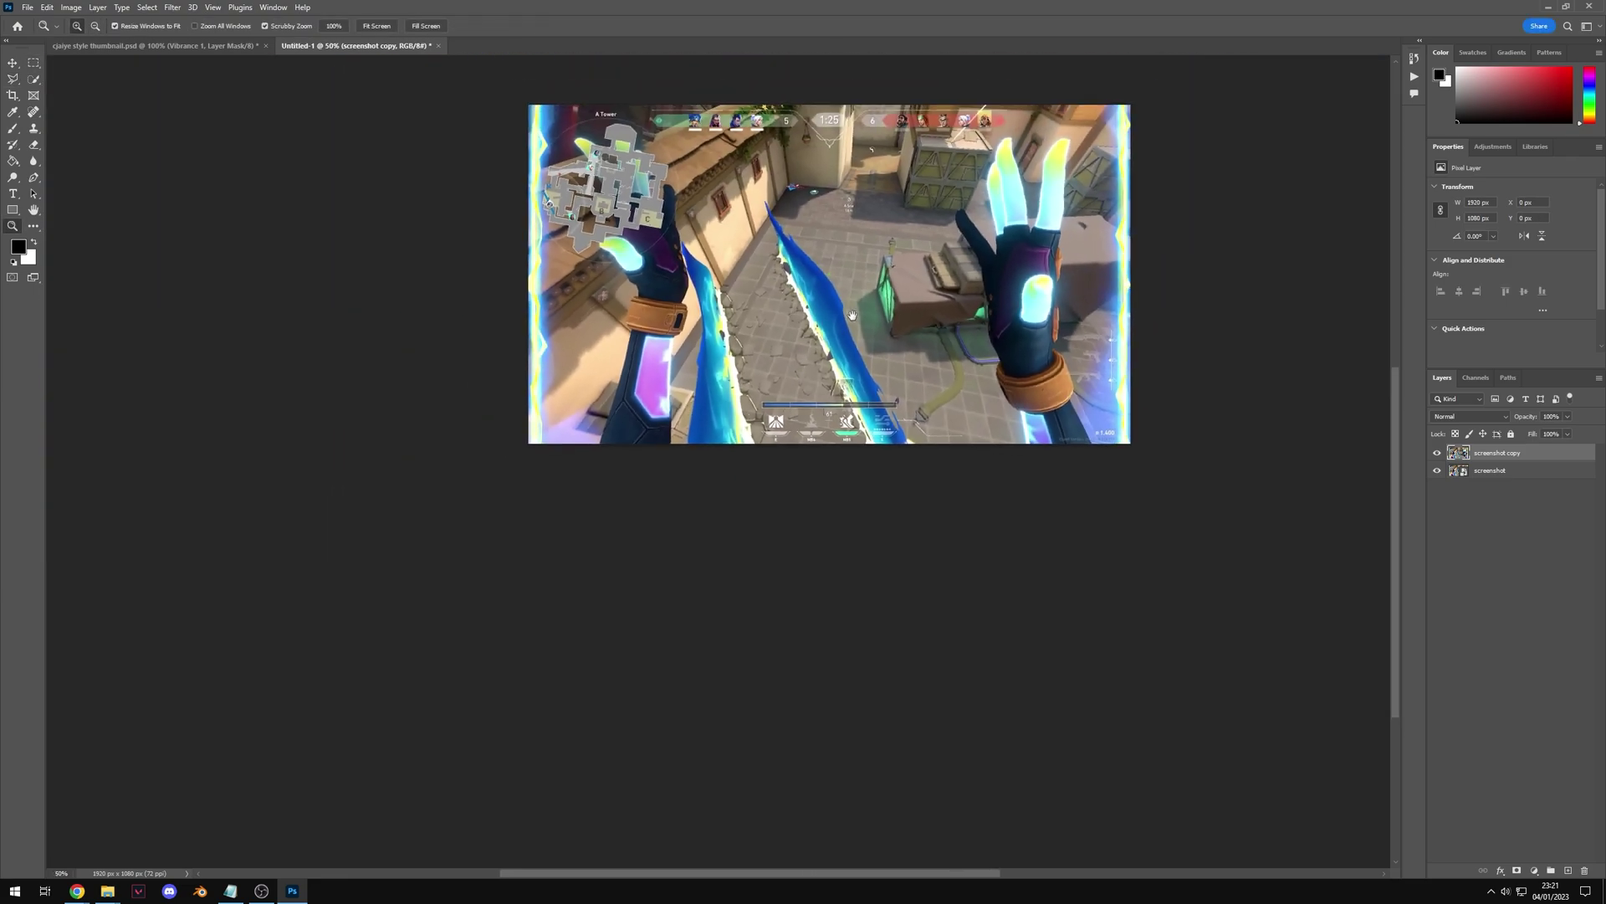
scroll(825, 400, up, 4)
drag(877, 462, 766, 512)
key(l)
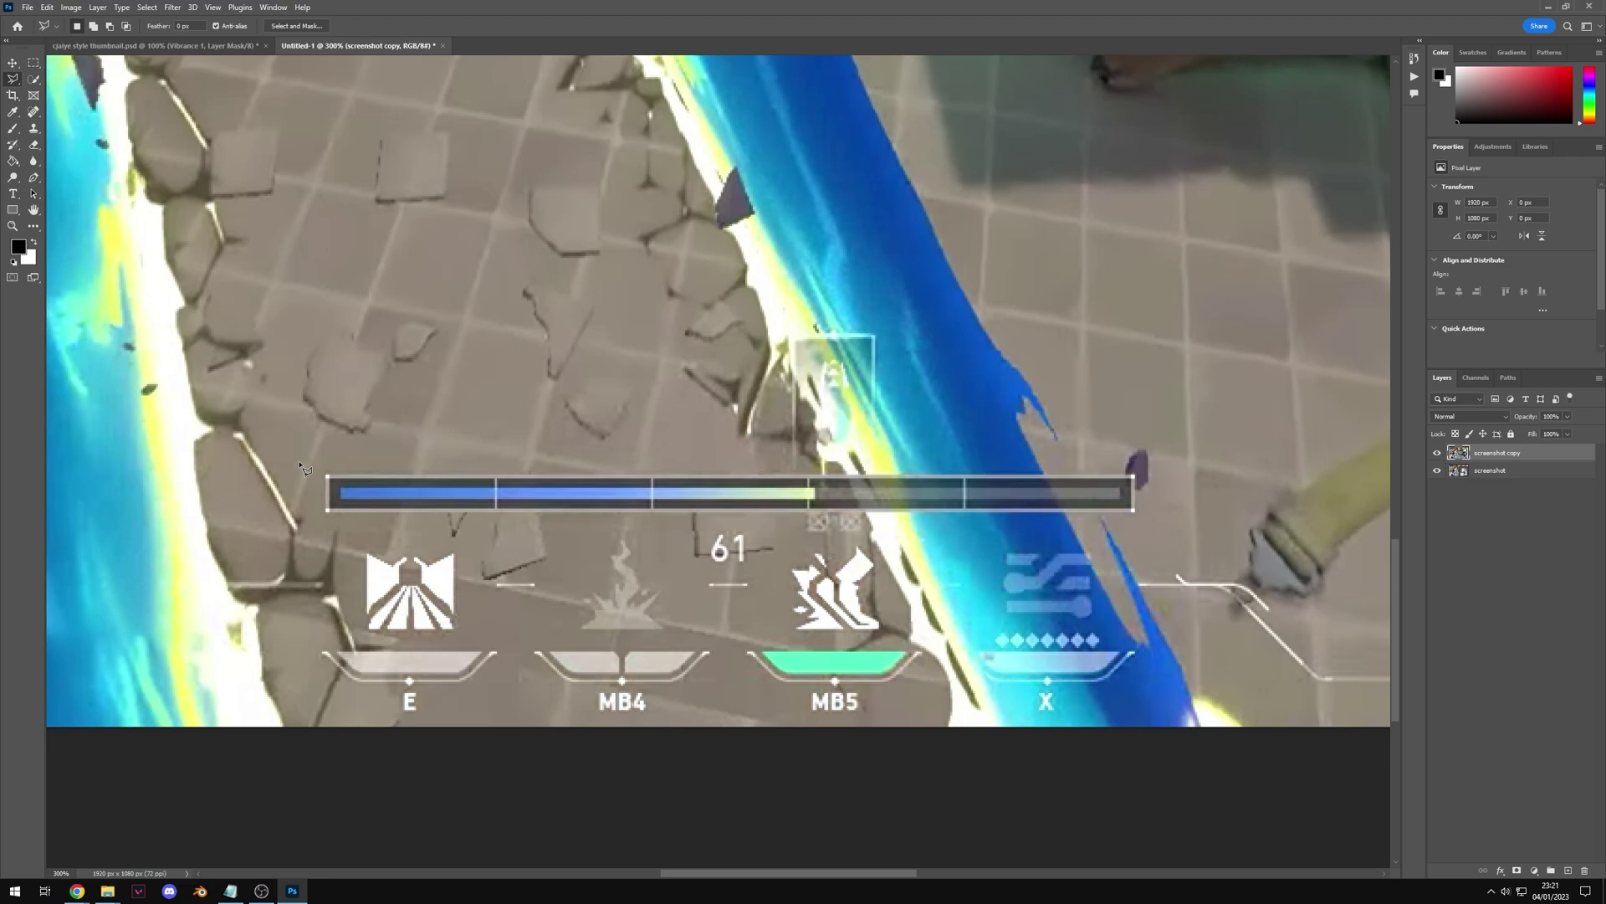
click(320, 467)
click(1143, 468)
click(1143, 521)
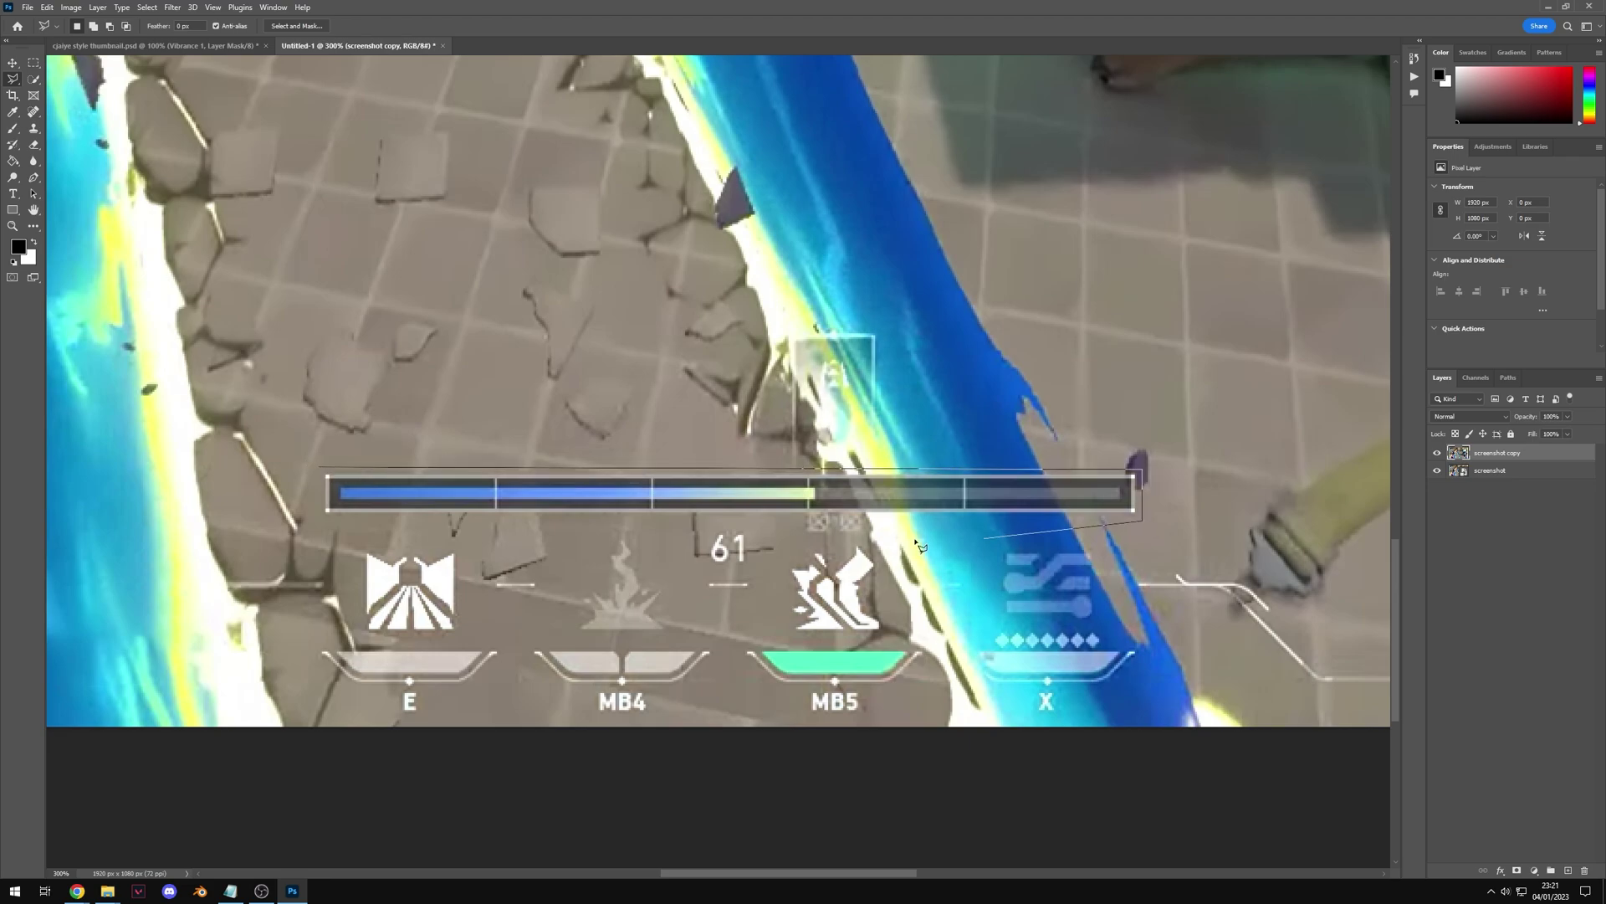
click(316, 520)
click(319, 467)
key(shift+BackSpace)
click(881, 244)
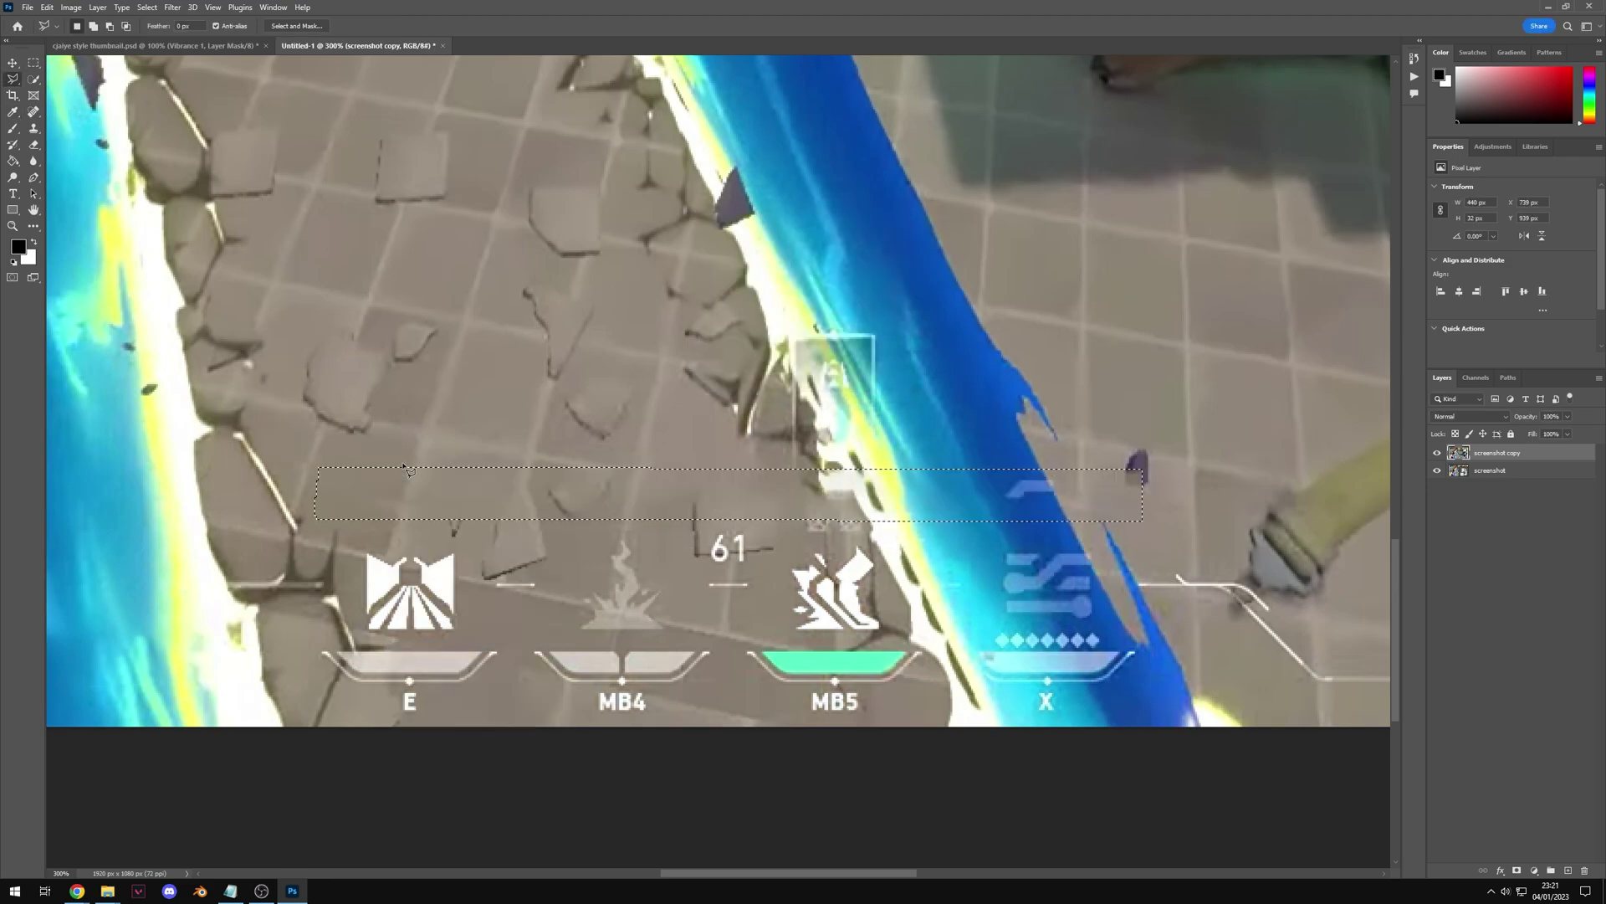
key(ctrl+d)
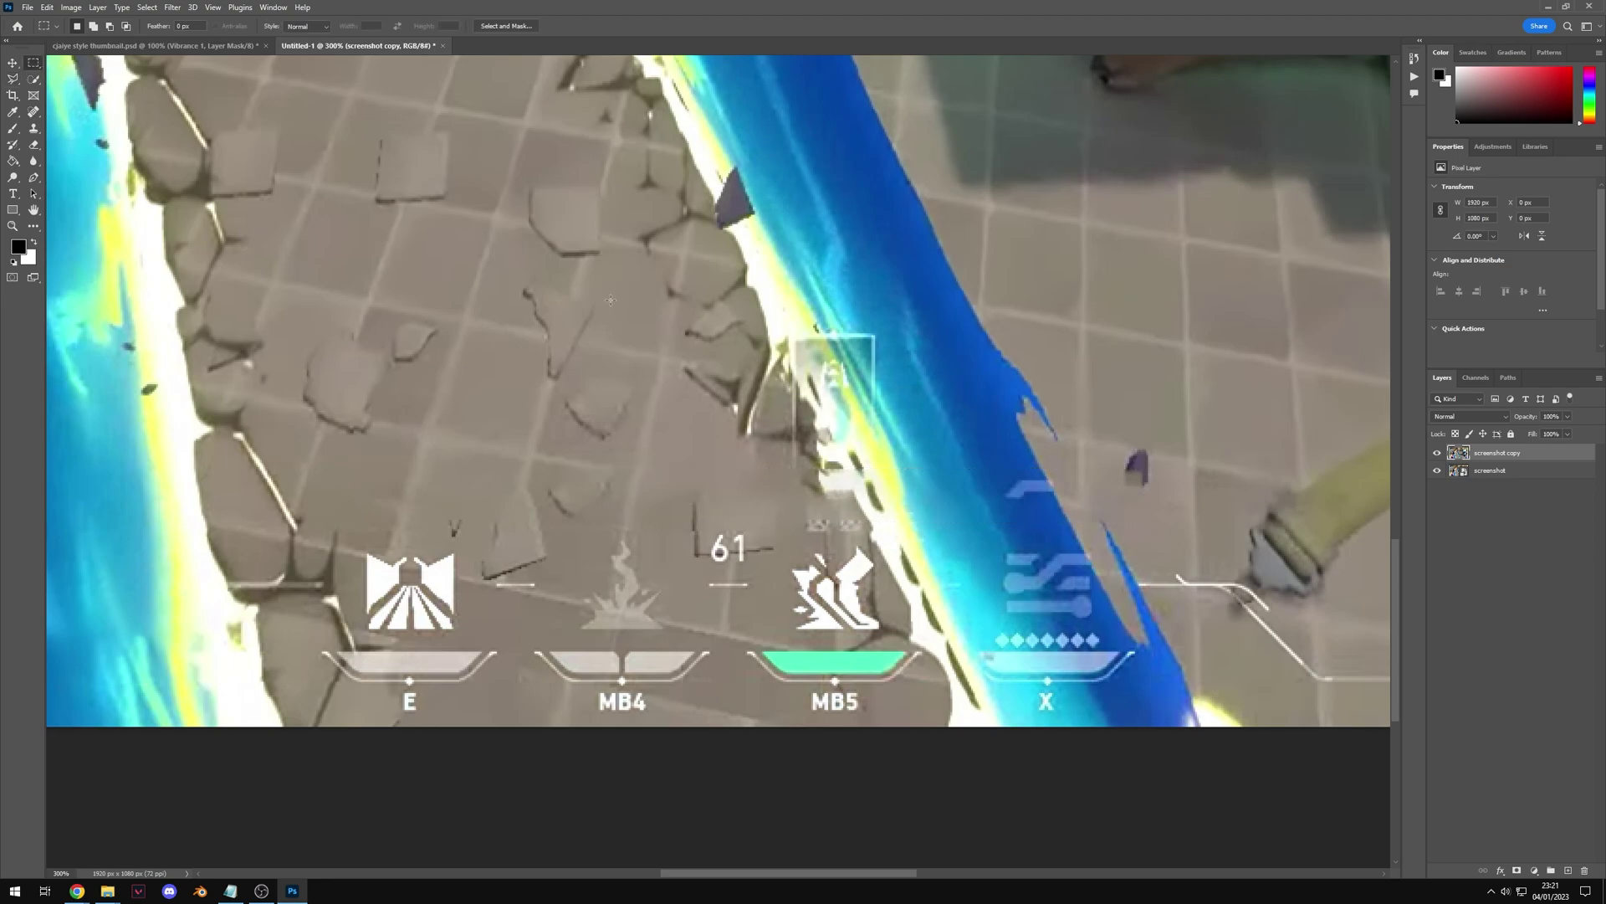
- Examine the whole screenshot to check the removed areas and the HUD elements that still need cleaning
key(z)
alt+click(697, 365)
alt+click(697, 364)
alt+click(697, 364)
alt+click(697, 365)
drag(781, 264, 798, 344)
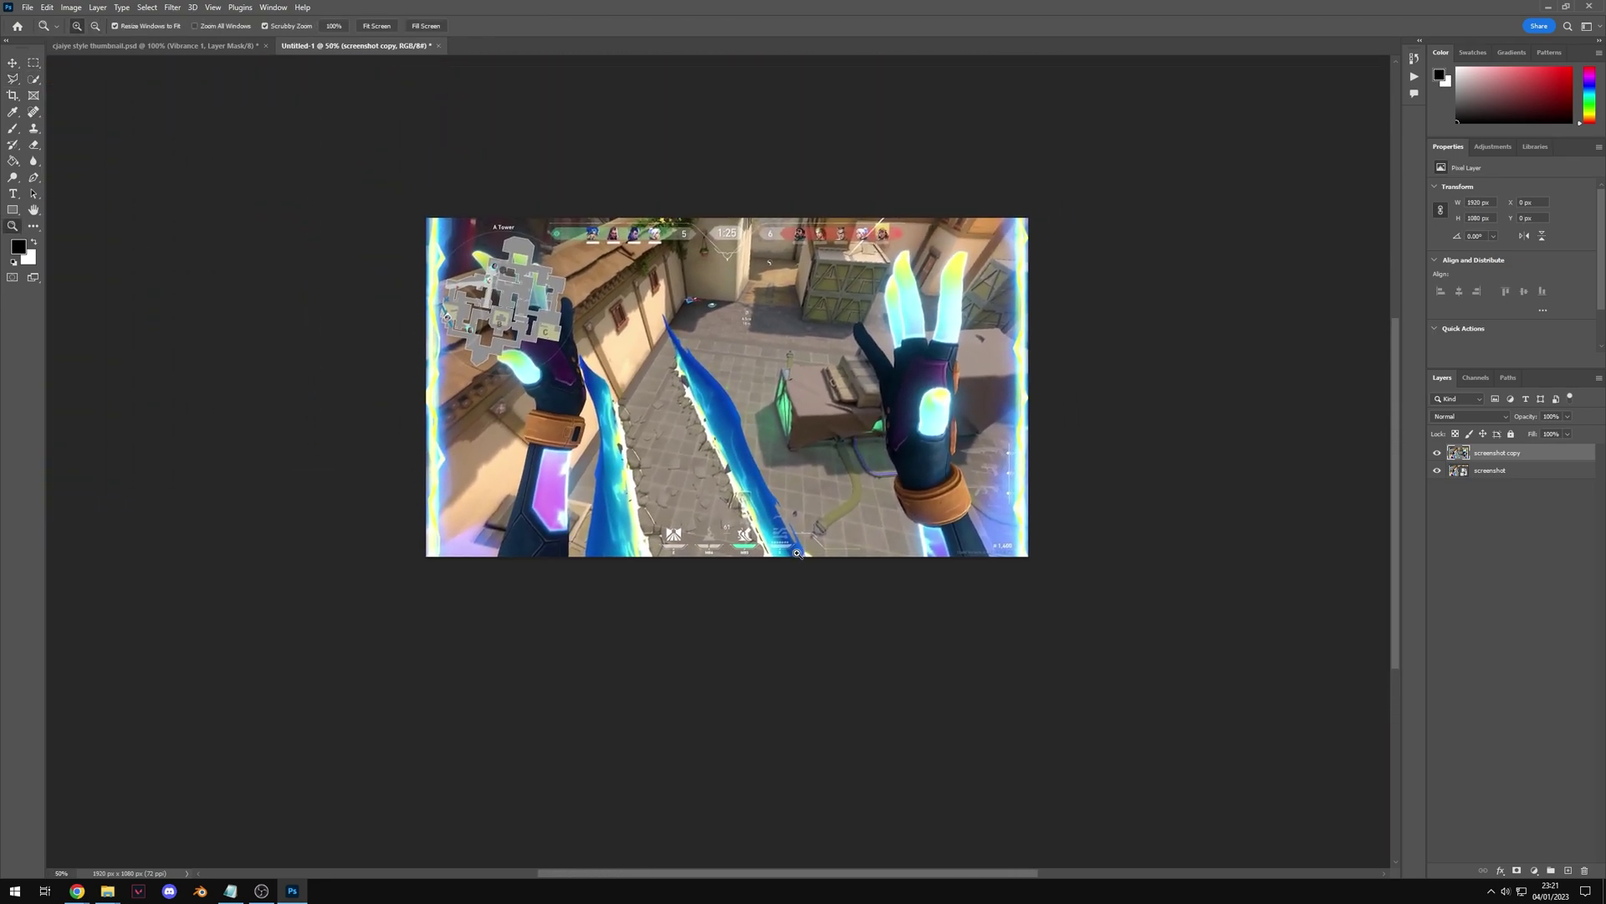
scroll(770, 577, up, 1)
scroll(796, 434, up, 1)
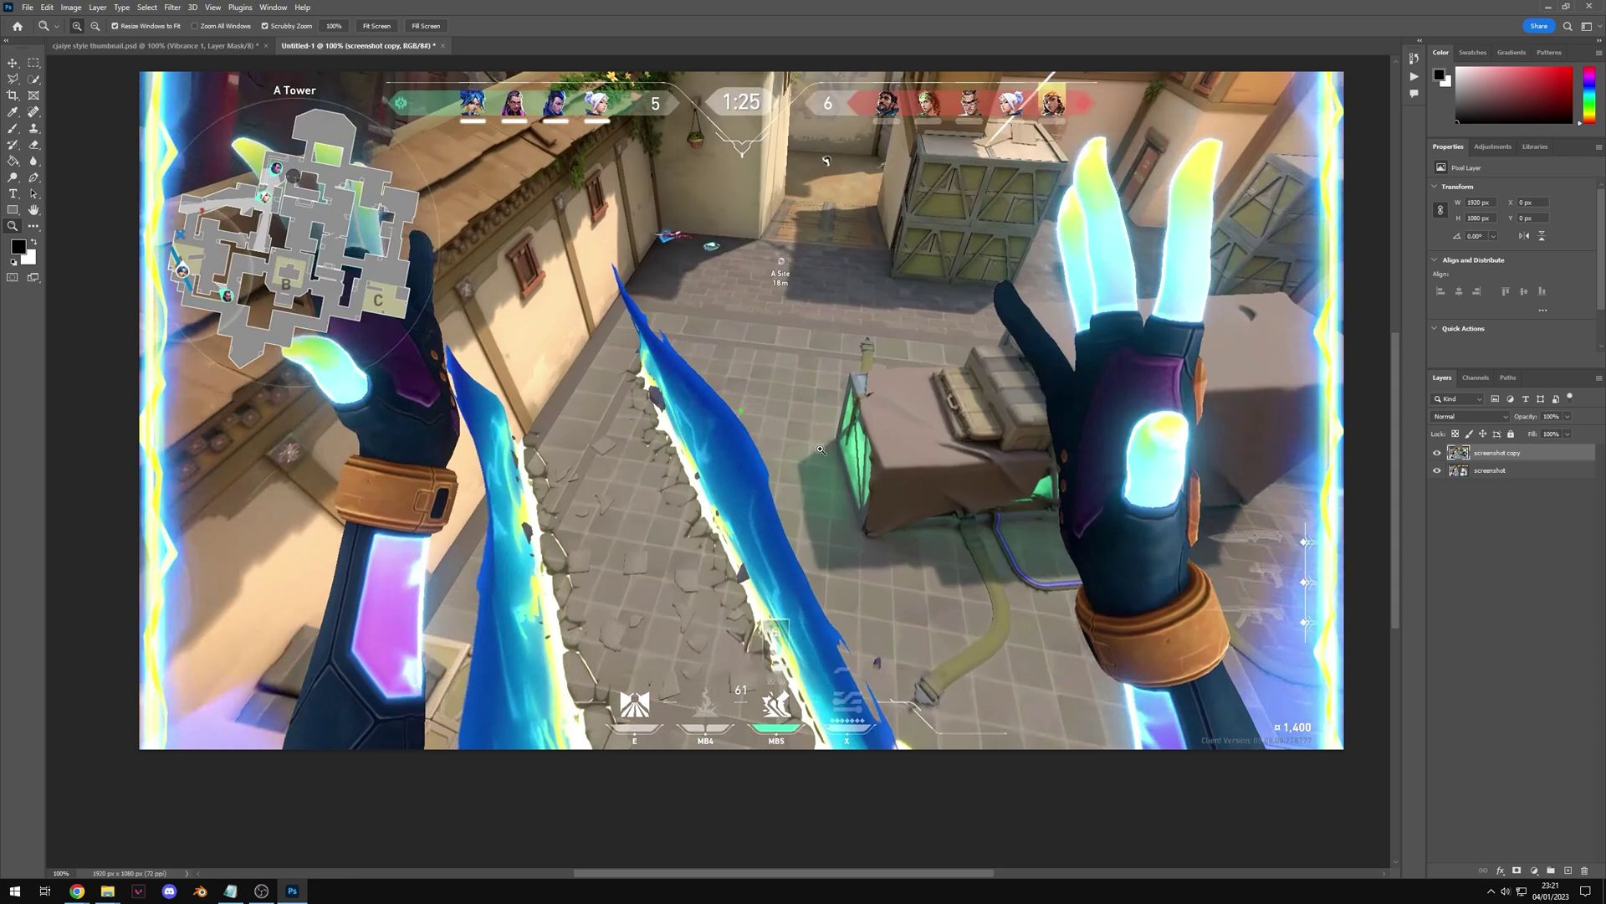
scroll(798, 442, down, 1)
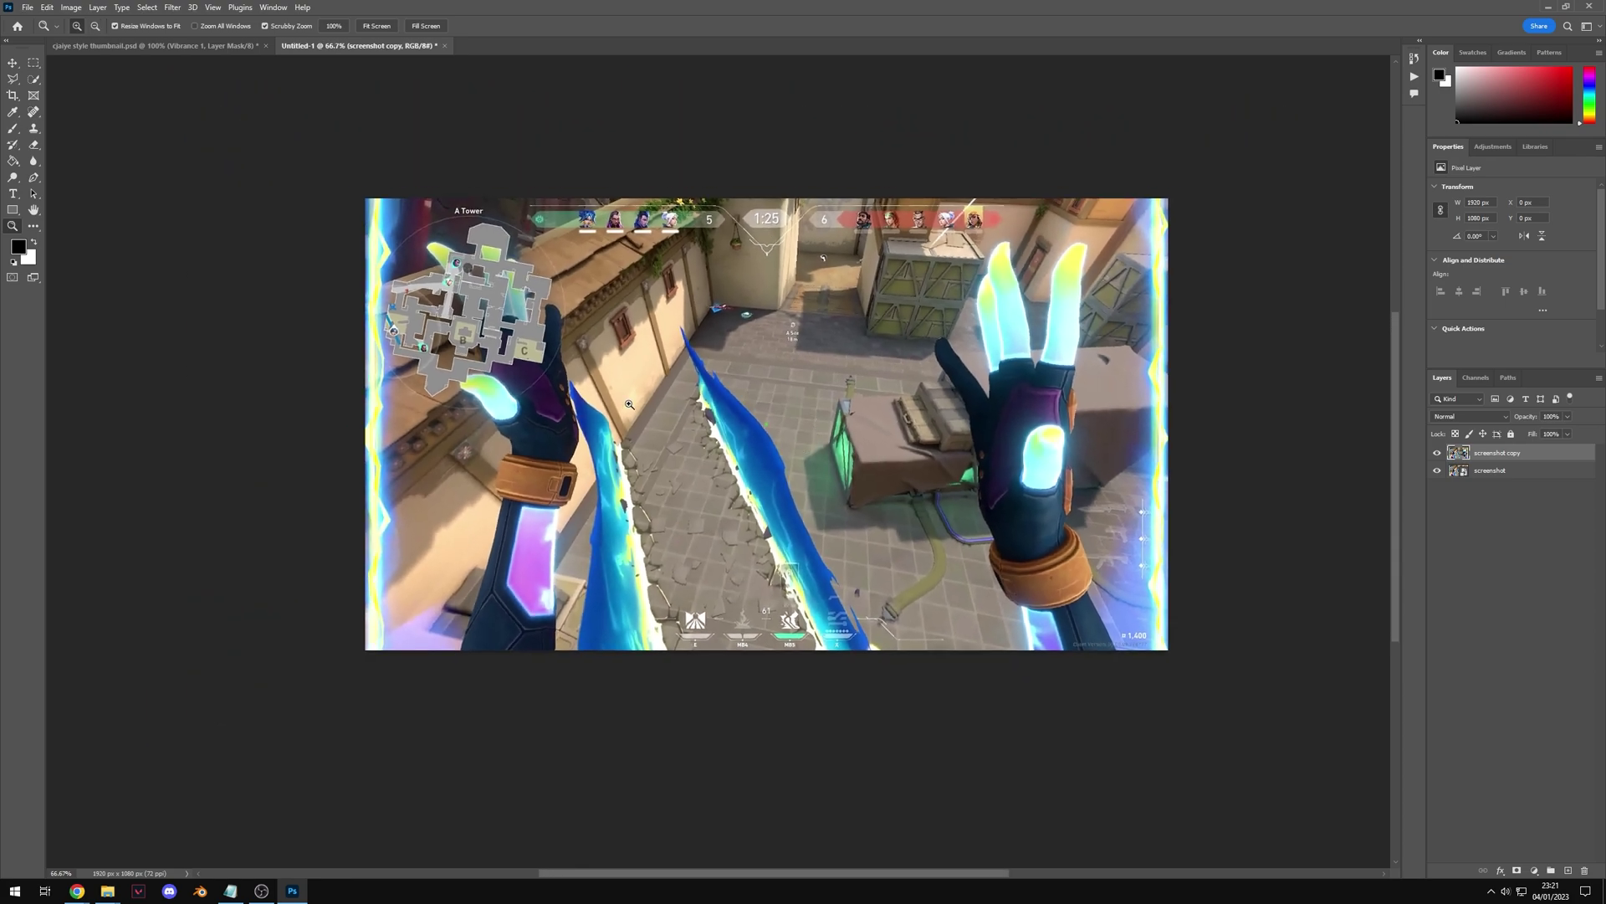
- Switch to cjaiye style thumbnail.psd and inspect the cleaned-up roof area where the minimap was removed
key(ctrl+Tab)
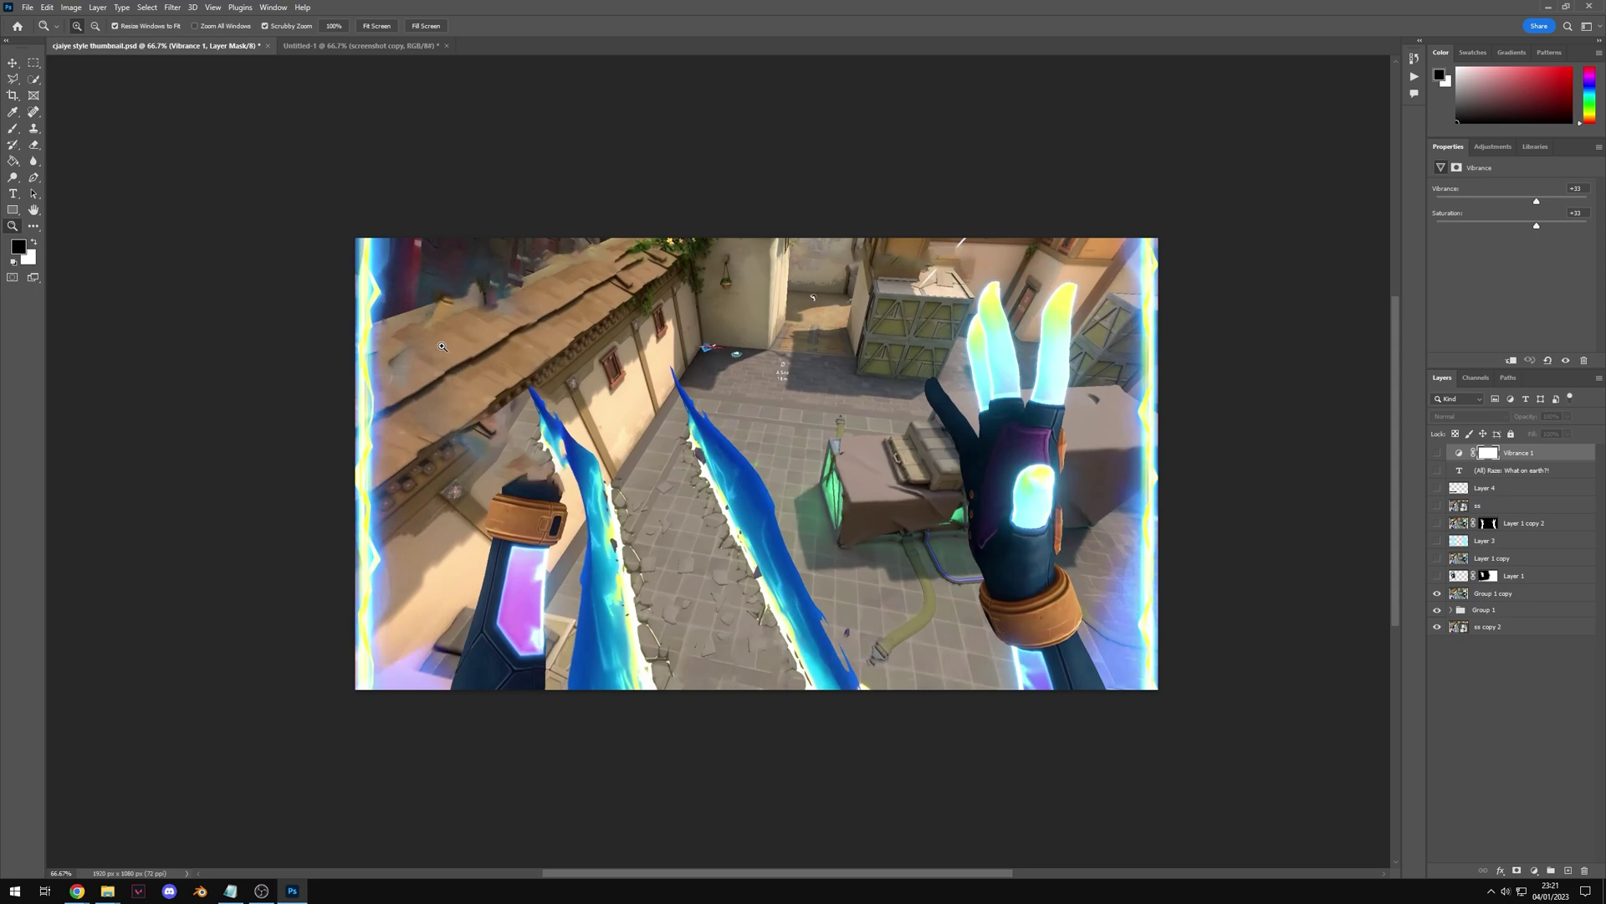
click(464, 324)
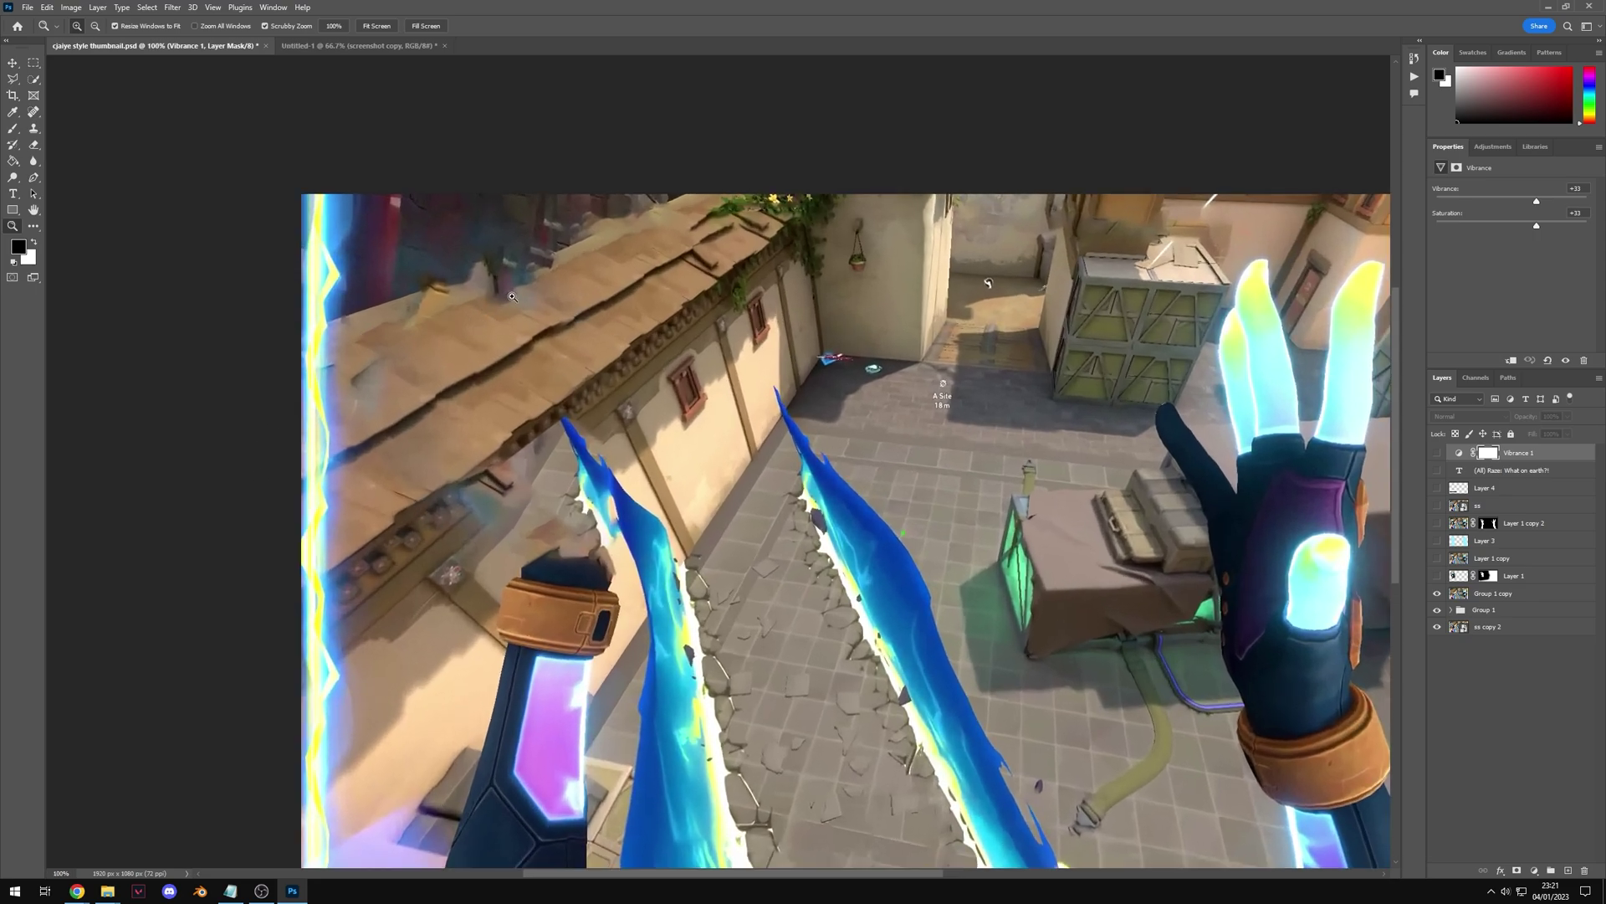
- Show Layer 1 with the added left hand and try moving it over beside the right hand
drag(798, 514, 692, 497)
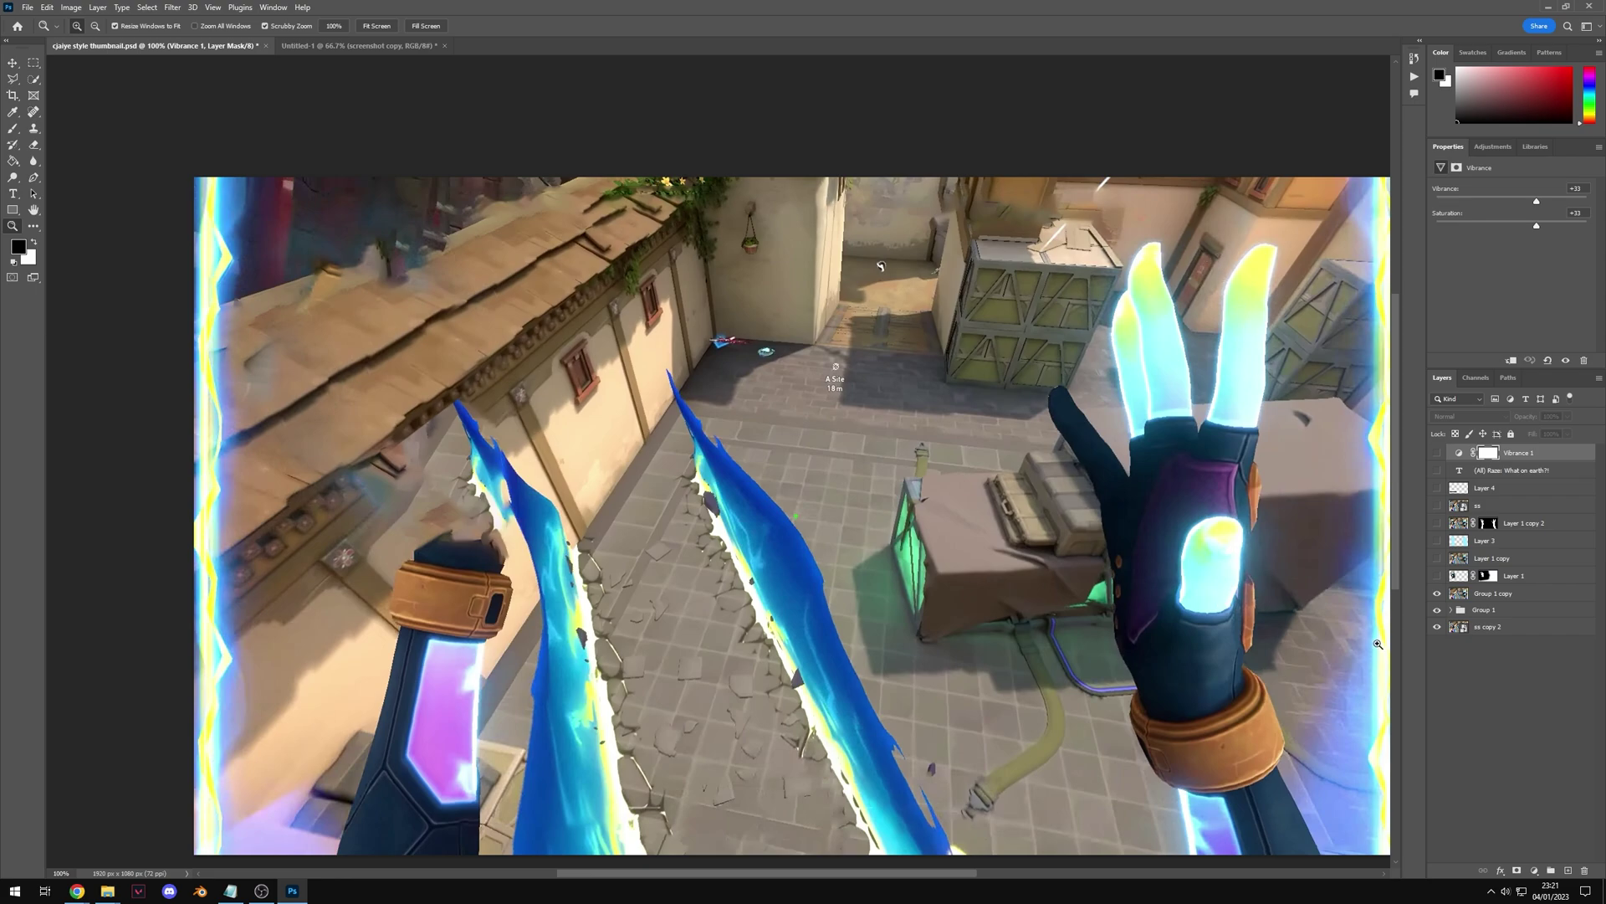
click(1438, 575)
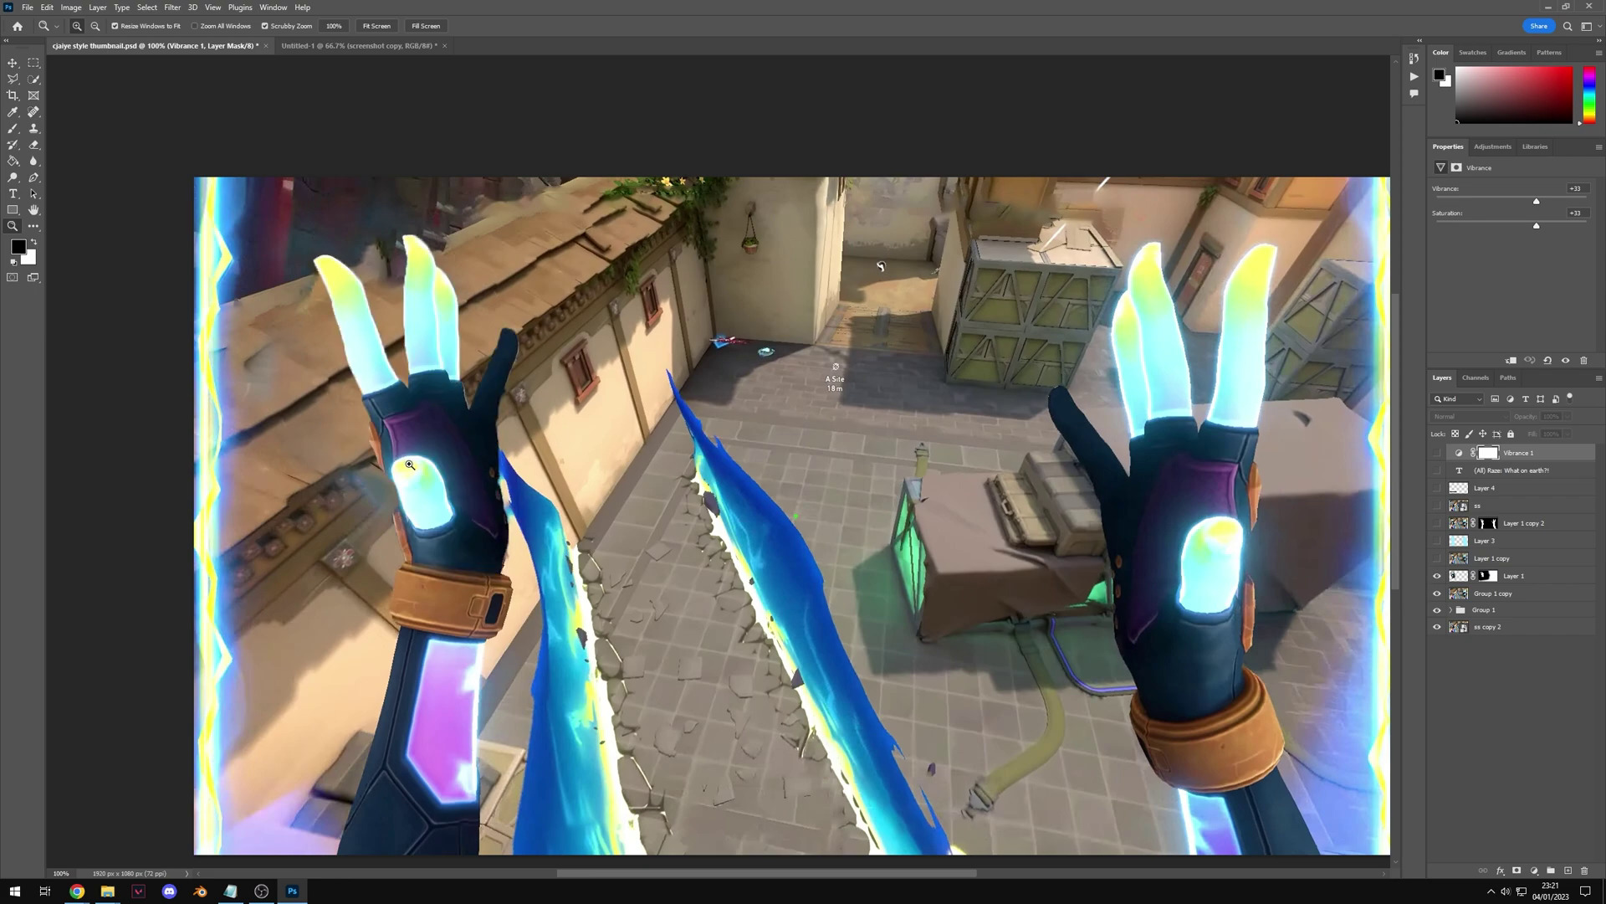
key(v)
drag(429, 465, 981, 579)
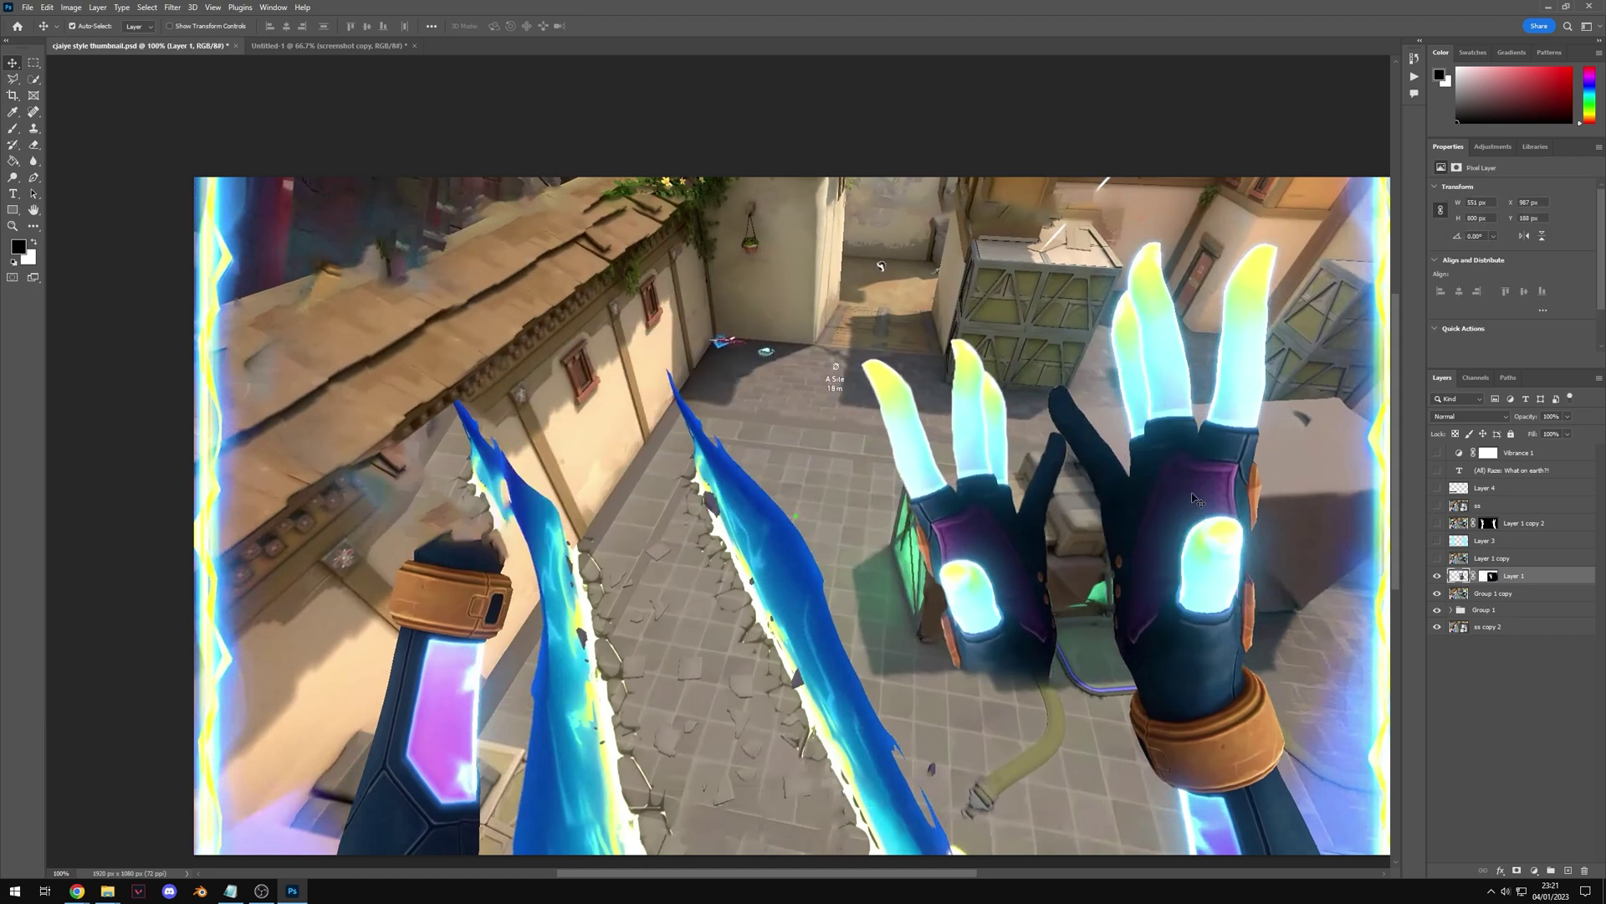
key(ctrl+z)
key(z)
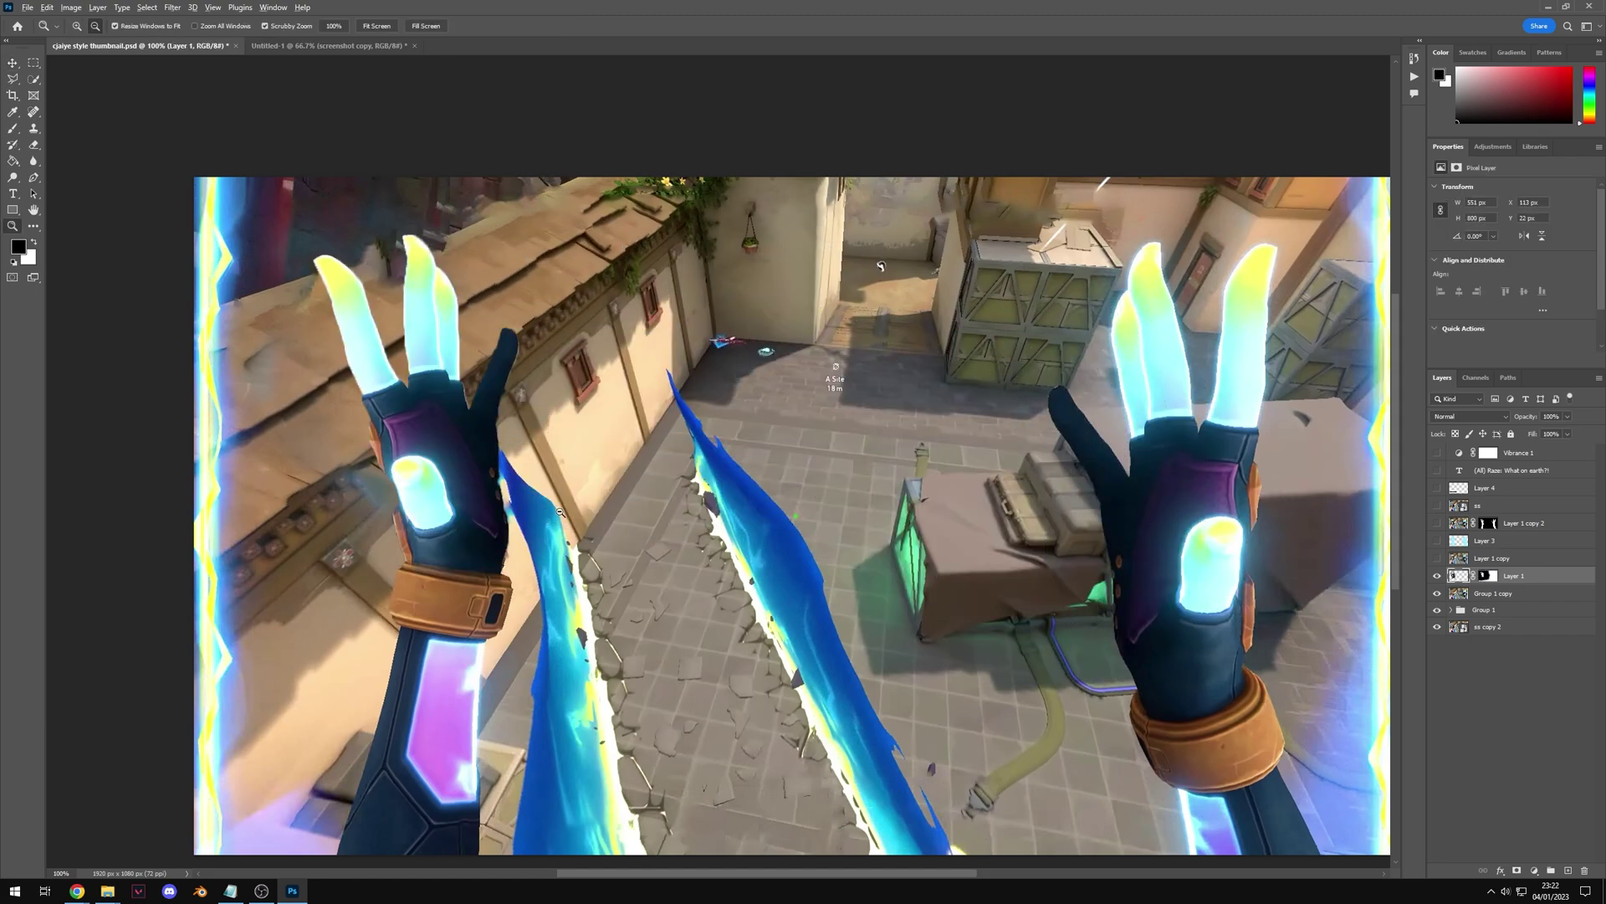
- Select a rectangular area around the right hand on the Group 1 copy layer and copy it to a new layer
alt+click(730, 509)
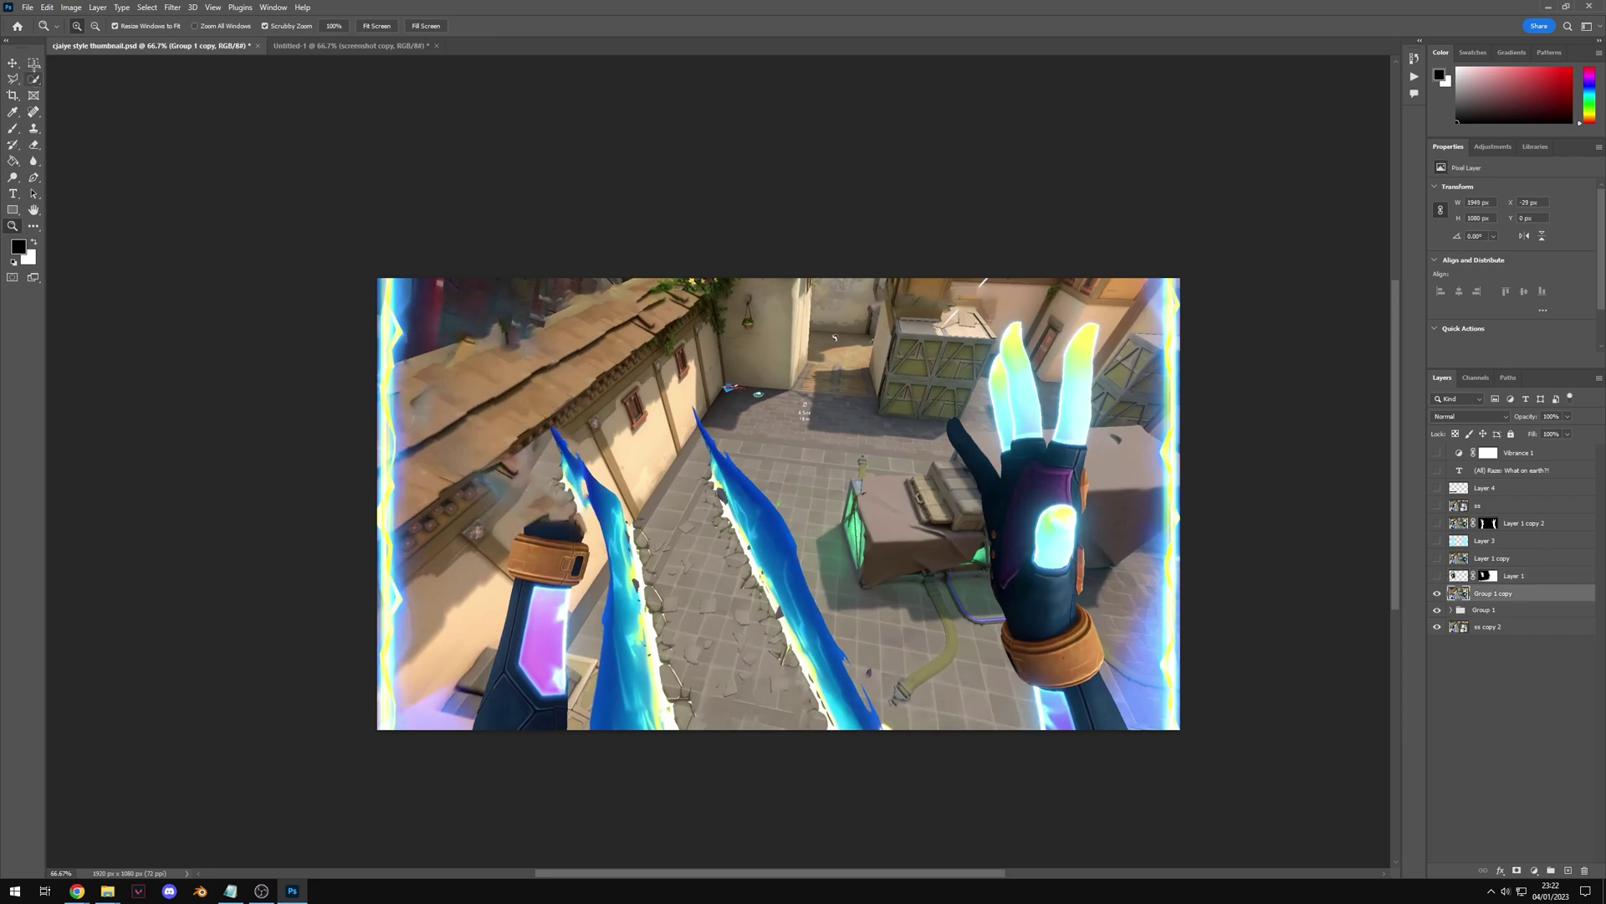
key(m)
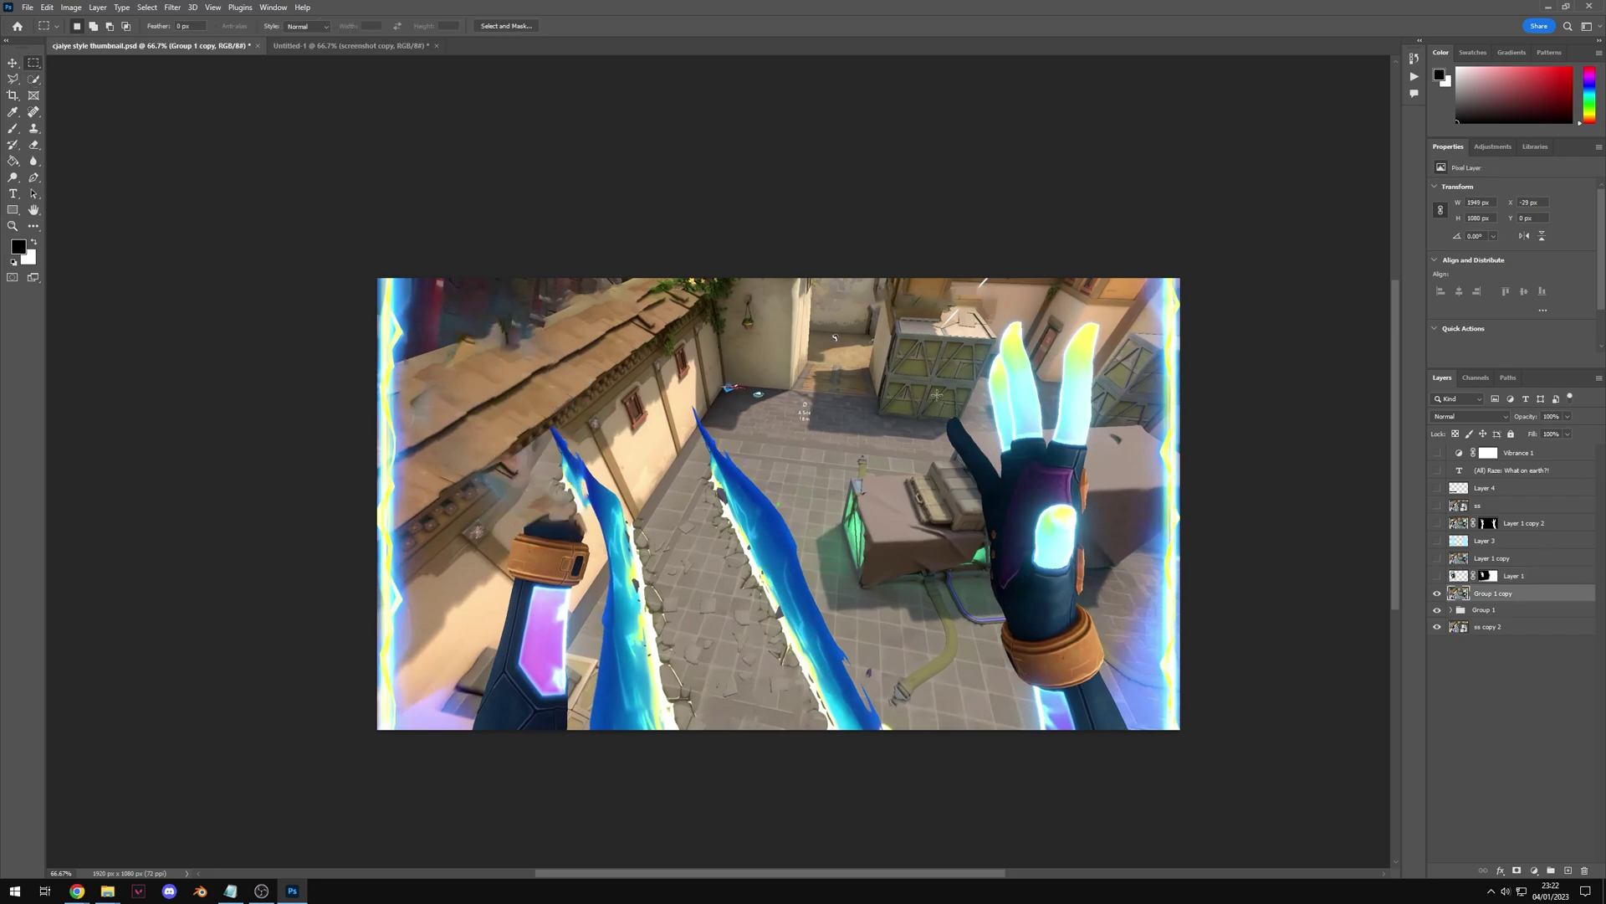
drag(923, 295, 1136, 613)
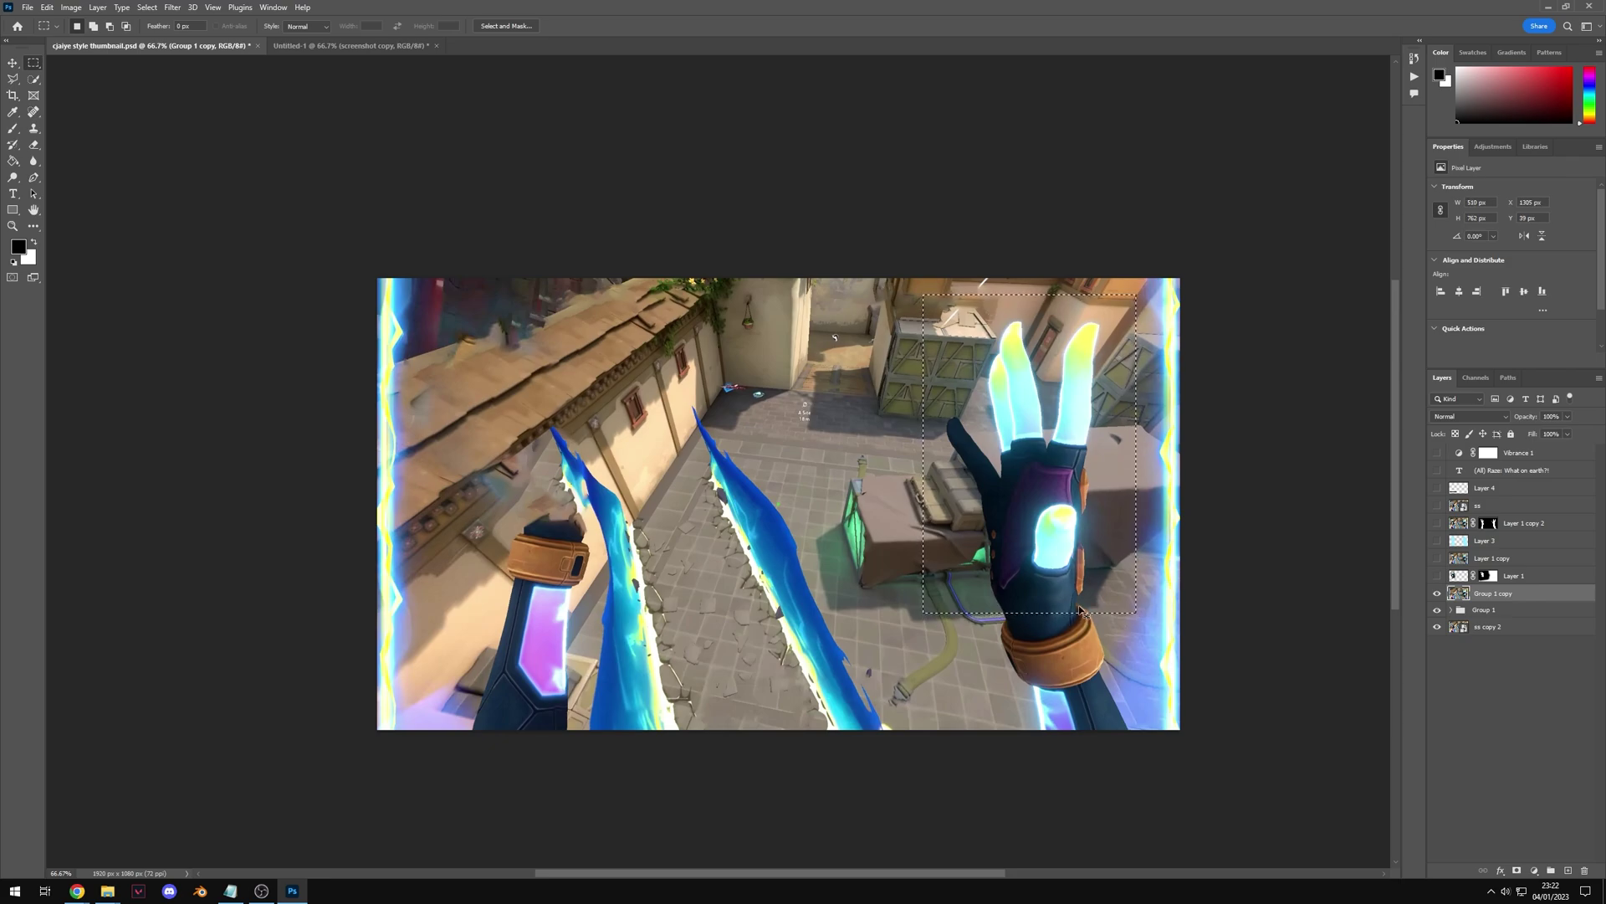
key(ctrl+j)
click(1438, 593)
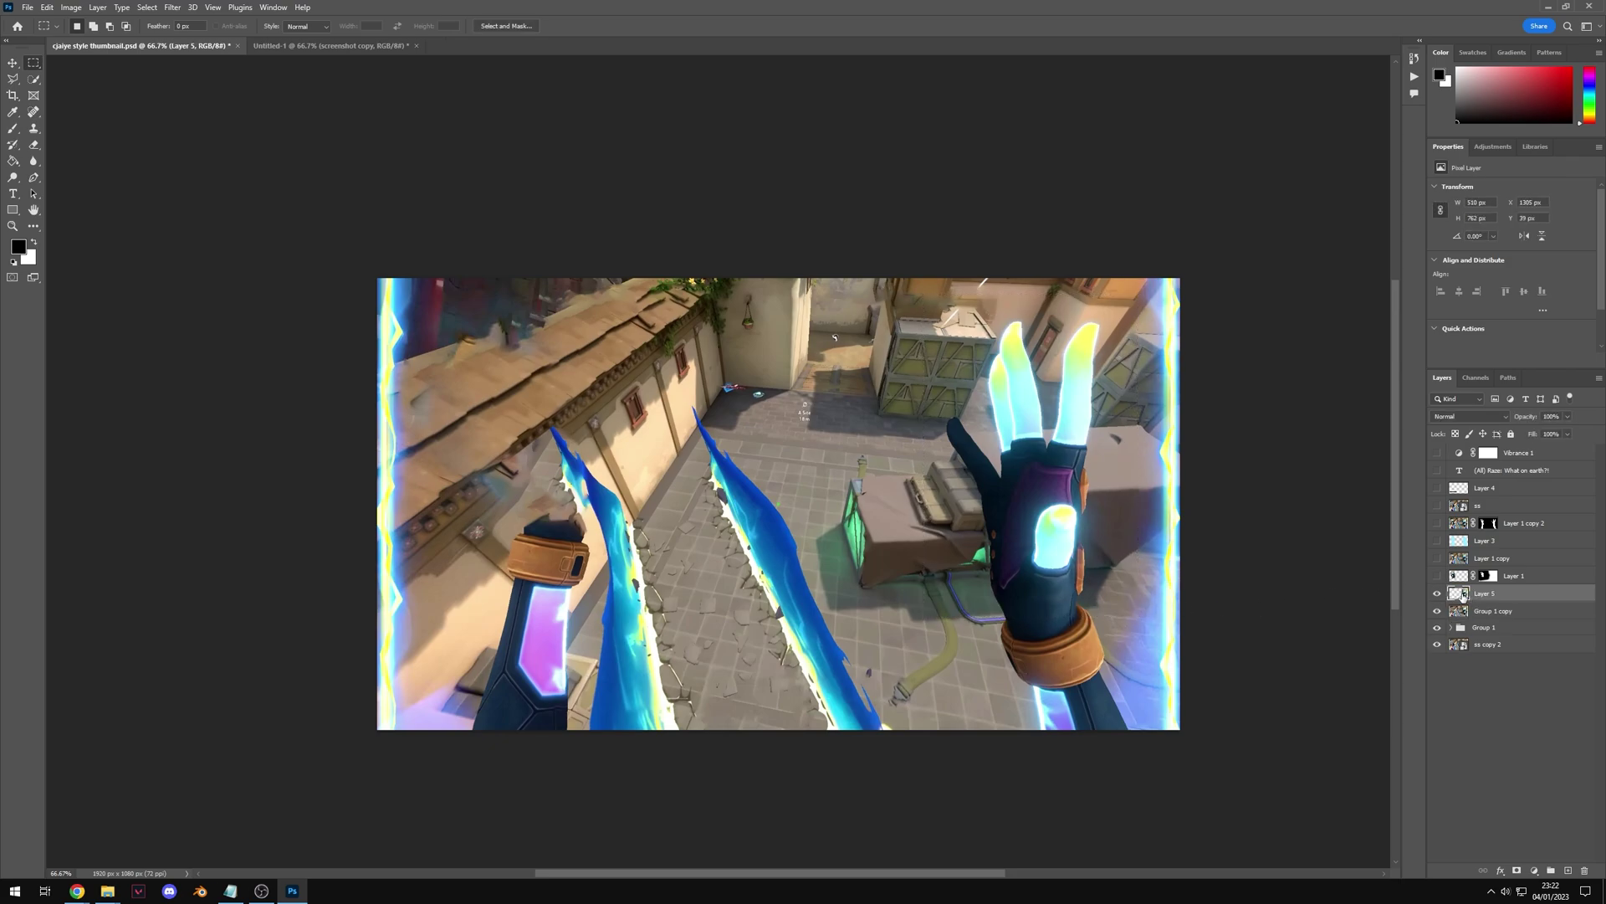
- Move the copied hand to the middle of the image and flip it horizontally into a left hand
key(v)
drag(1039, 492, 753, 526)
click(47, 7)
mouse_move(125, 293)
click(256, 525)
- Scale the flipped hand proportionally to about 74.5% and place it on the wrist of the left forearm
key(ctrl+t)
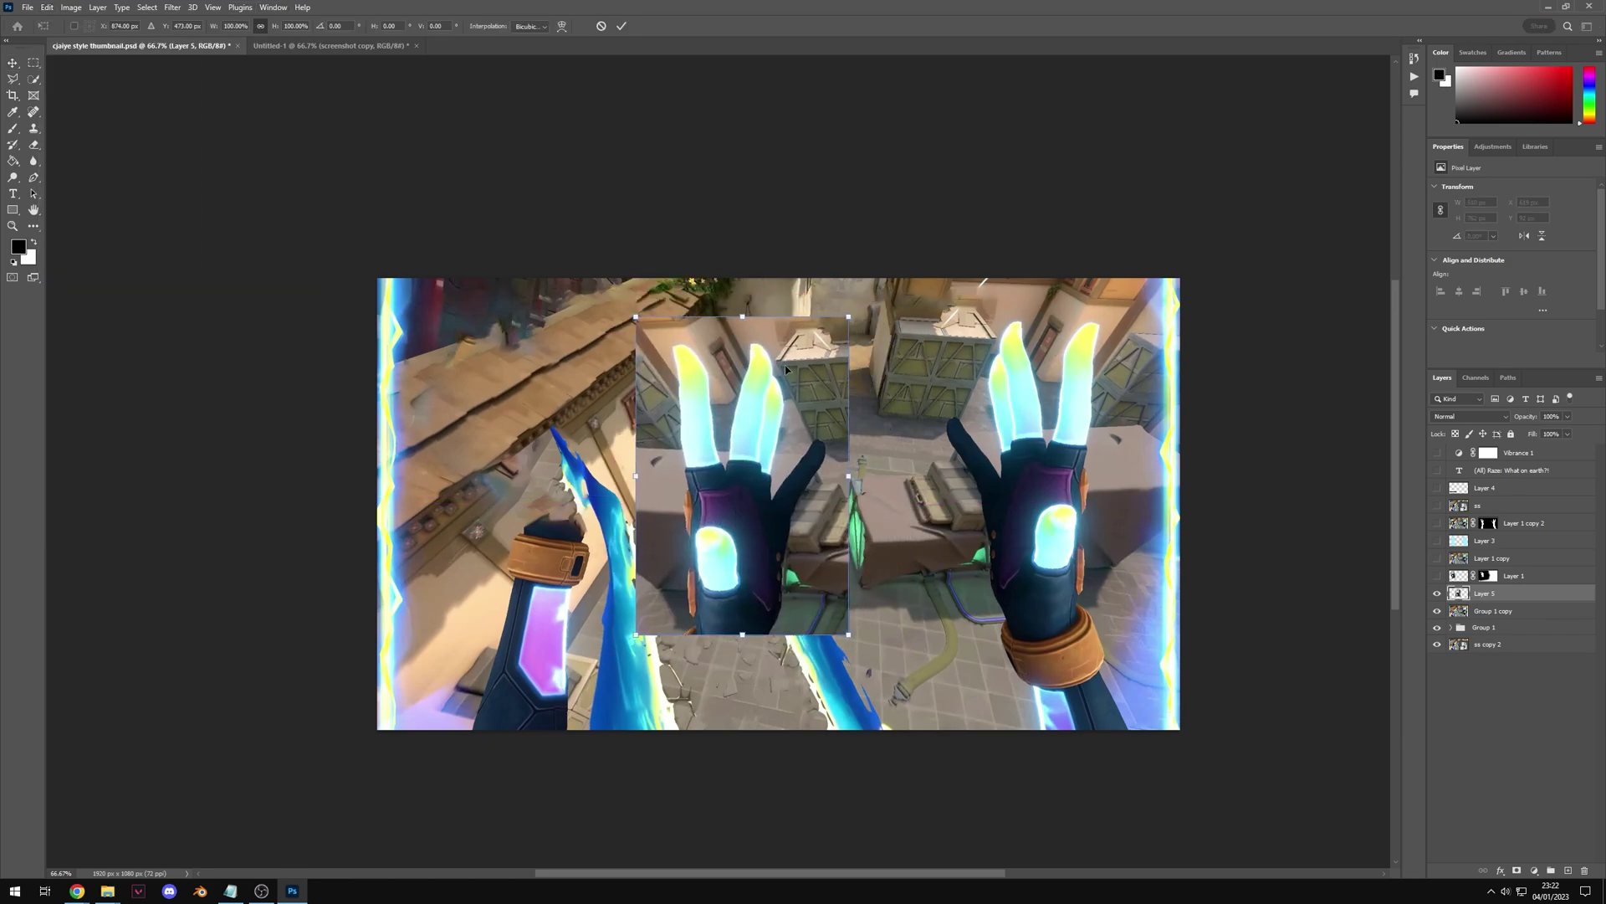
drag(847, 318, 788, 408)
drag(695, 543, 541, 445)
drag(481, 311, 481, 298)
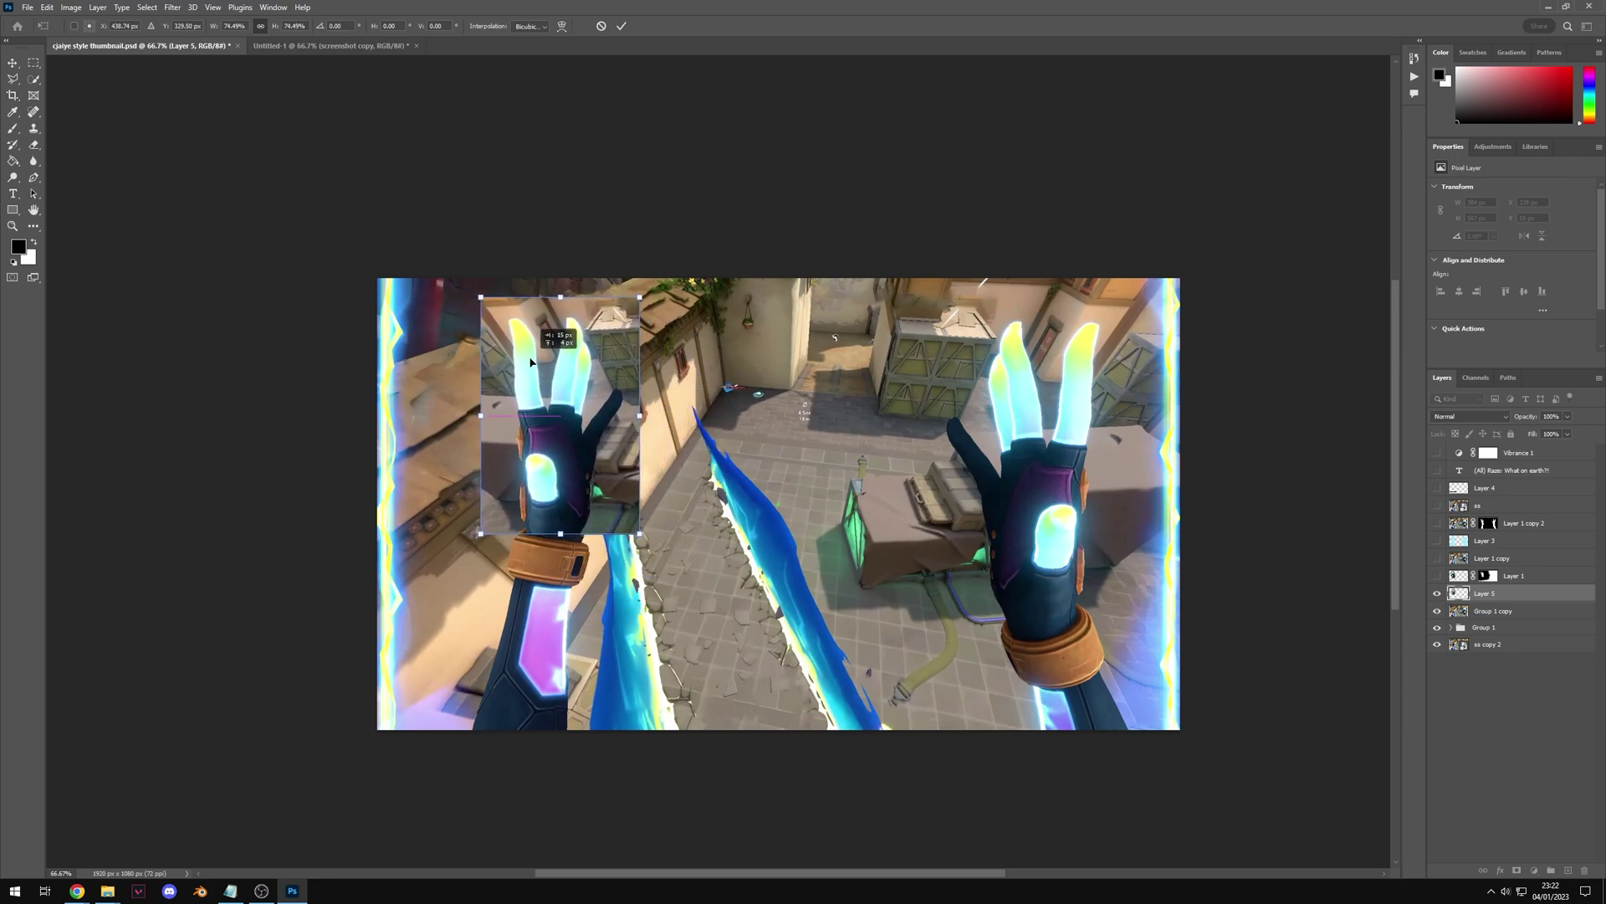
key(Return)
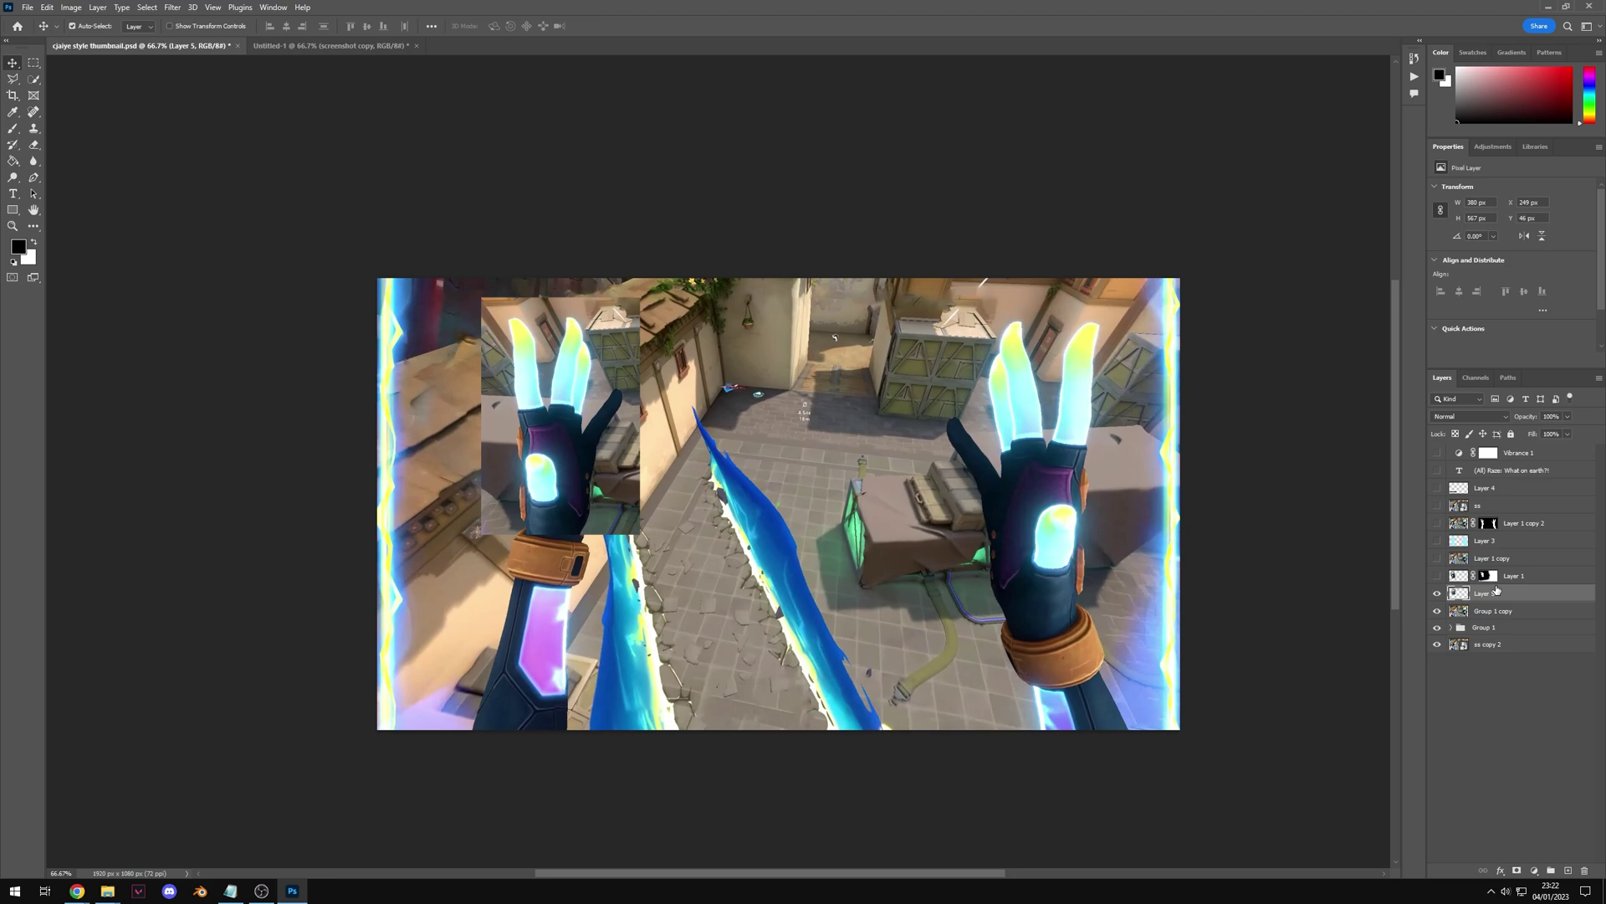
- Add a layer mask to Layer 5 and paint out the leftover background around the left hand with a smaller black brush
click(1517, 871)
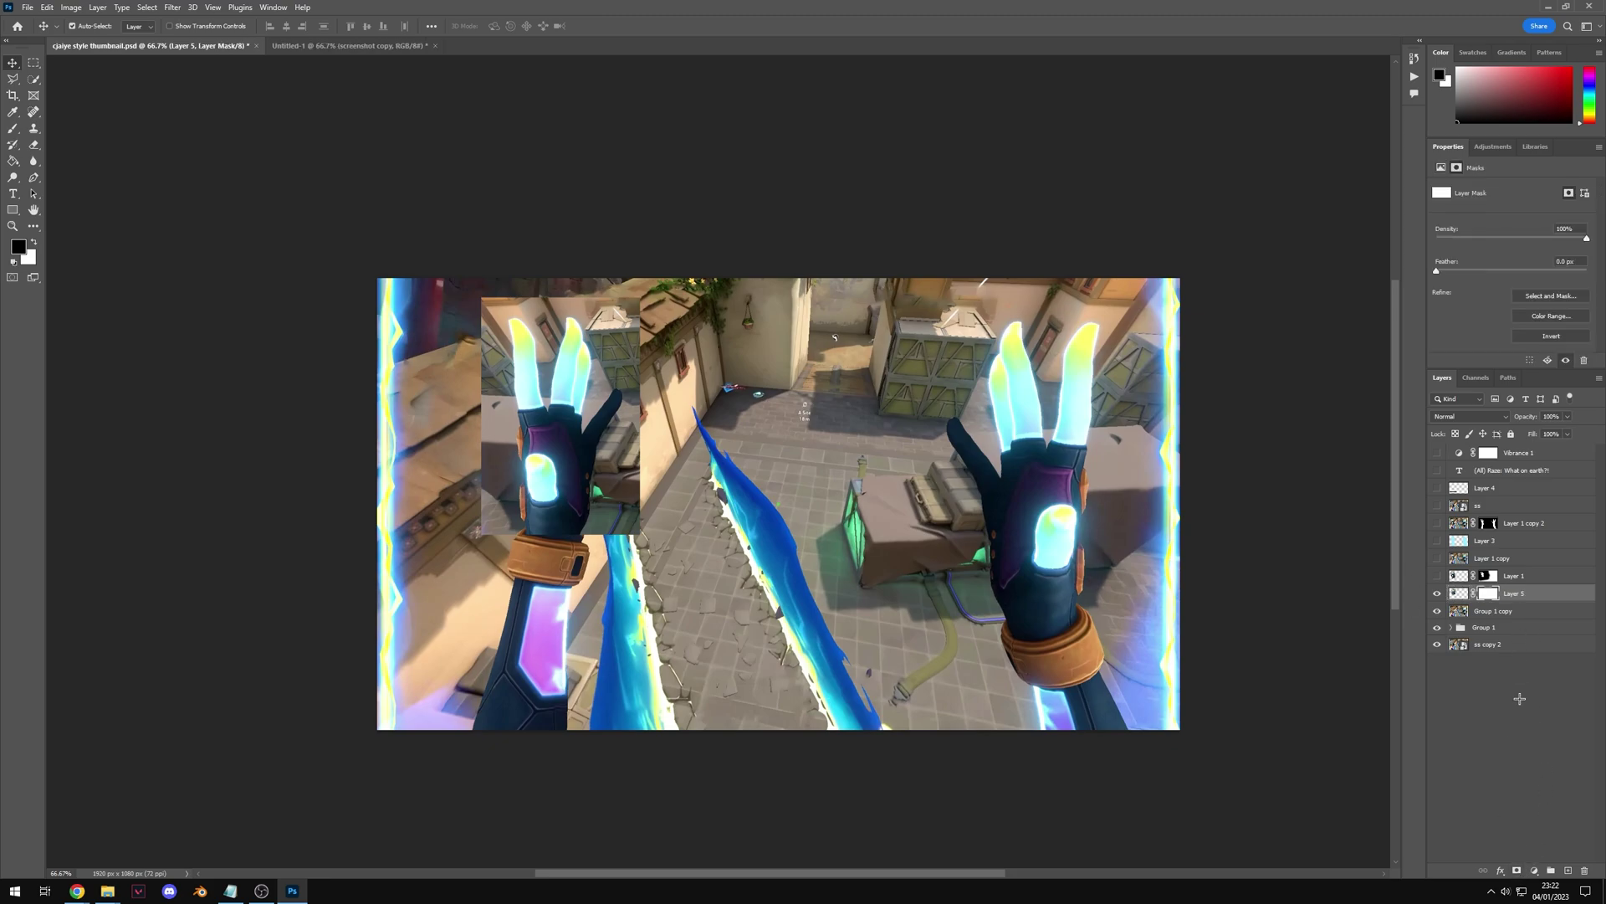
key(b)
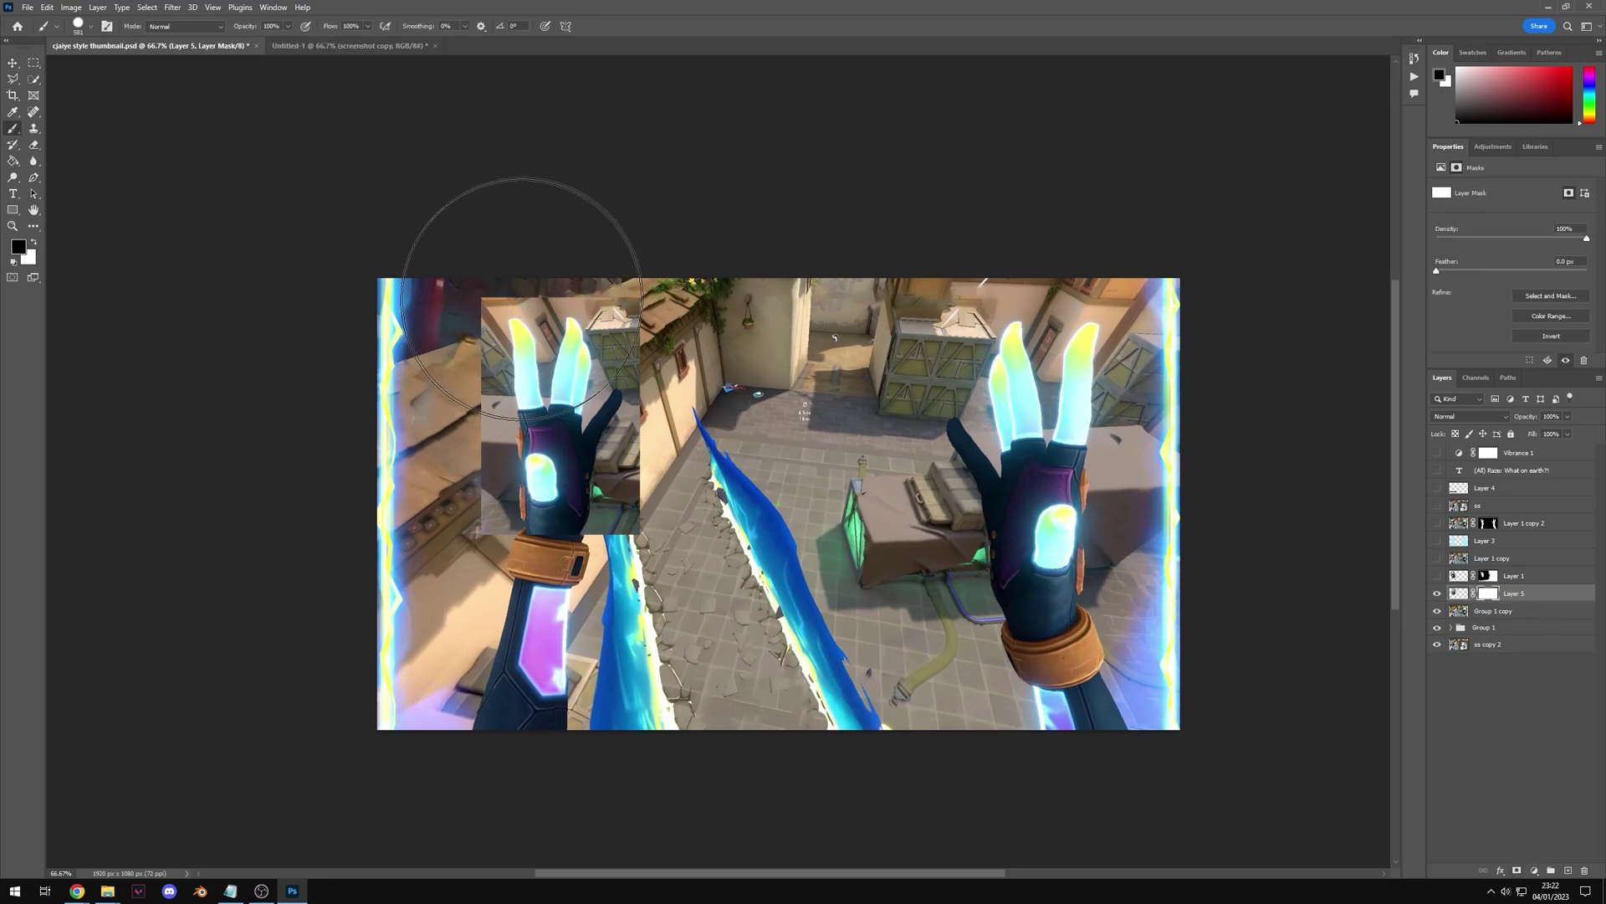
mouse_move(794, 360)
mouse_down()
mouse_move(685, 358)
mouse_move(771, 236)
mouse_move(798, 241)
mouse_up()
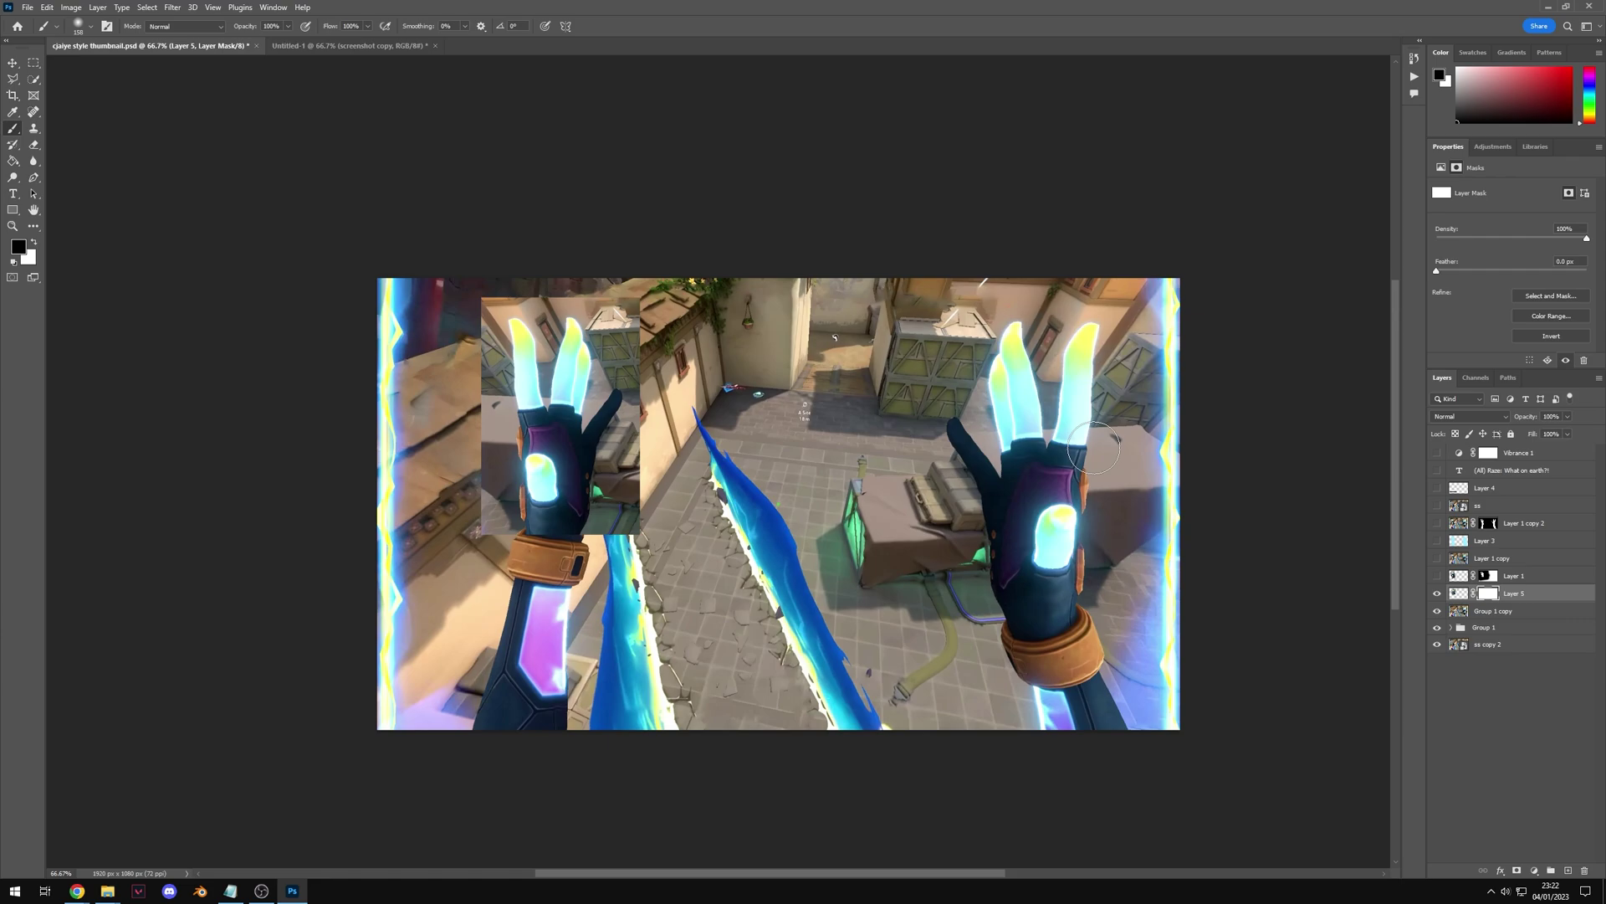
drag(638, 282, 414, 629)
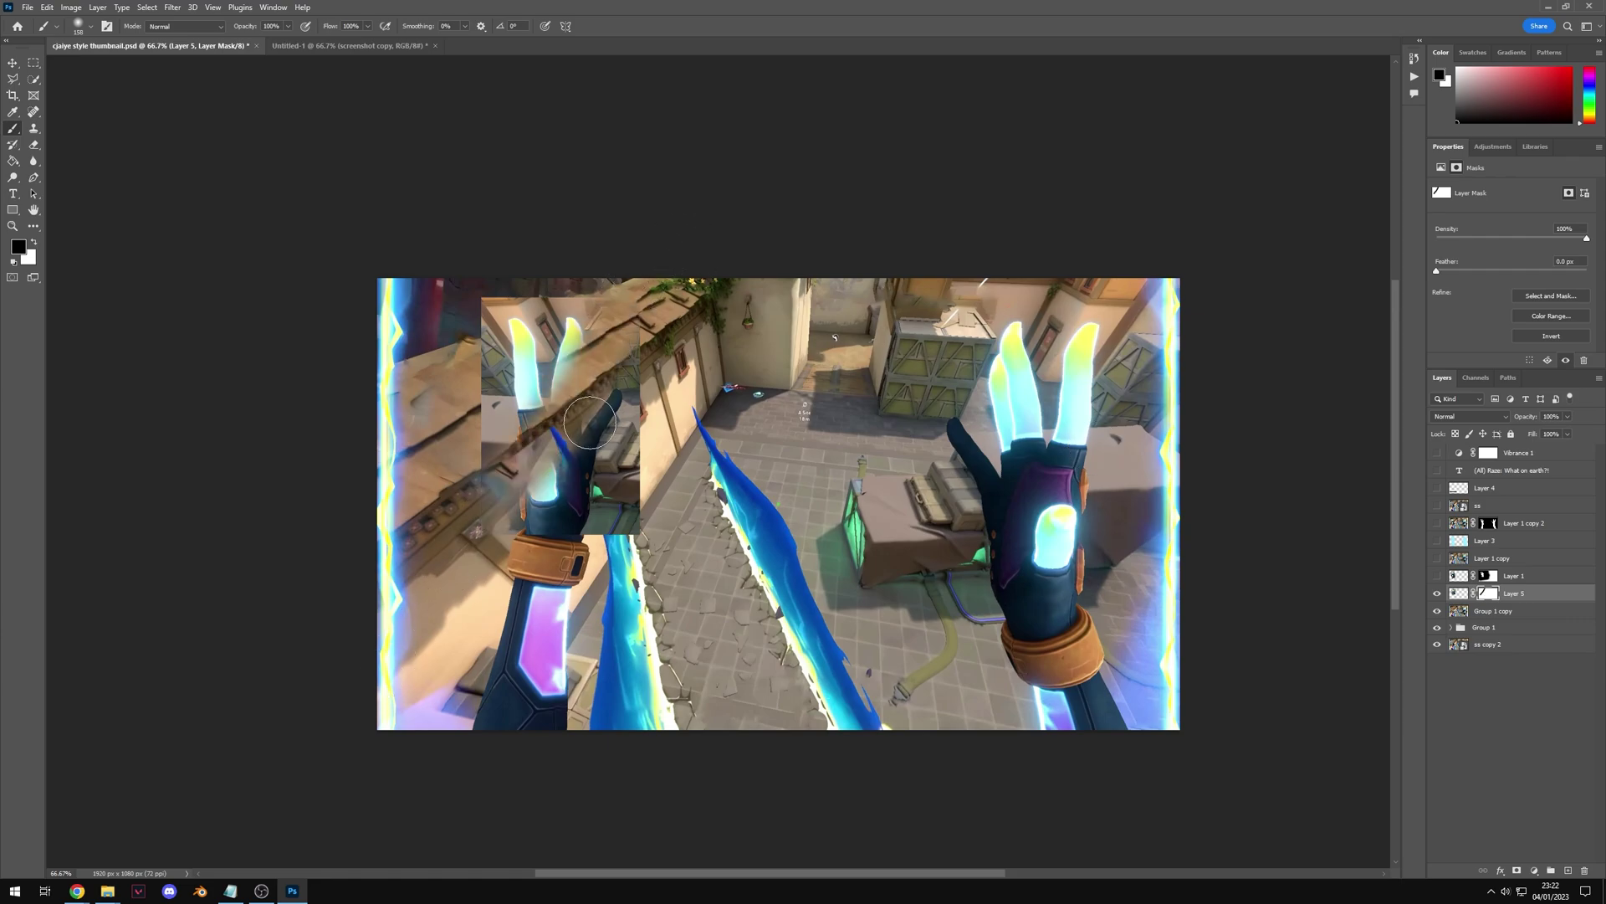
key(ctrl+z)
mouse_move(679, 337)
mouse_down()
mouse_move(656, 303)
mouse_move(554, 294)
mouse_move(500, 294)
mouse_move(481, 329)
mouse_move(485, 479)
mouse_move(510, 536)
mouse_move(494, 328)
mouse_move(602, 310)
mouse_move(636, 364)
mouse_move(609, 472)
mouse_move(645, 494)
mouse_up()
key(alt+space)
alt+click(651, 460)
alt+click(651, 460)
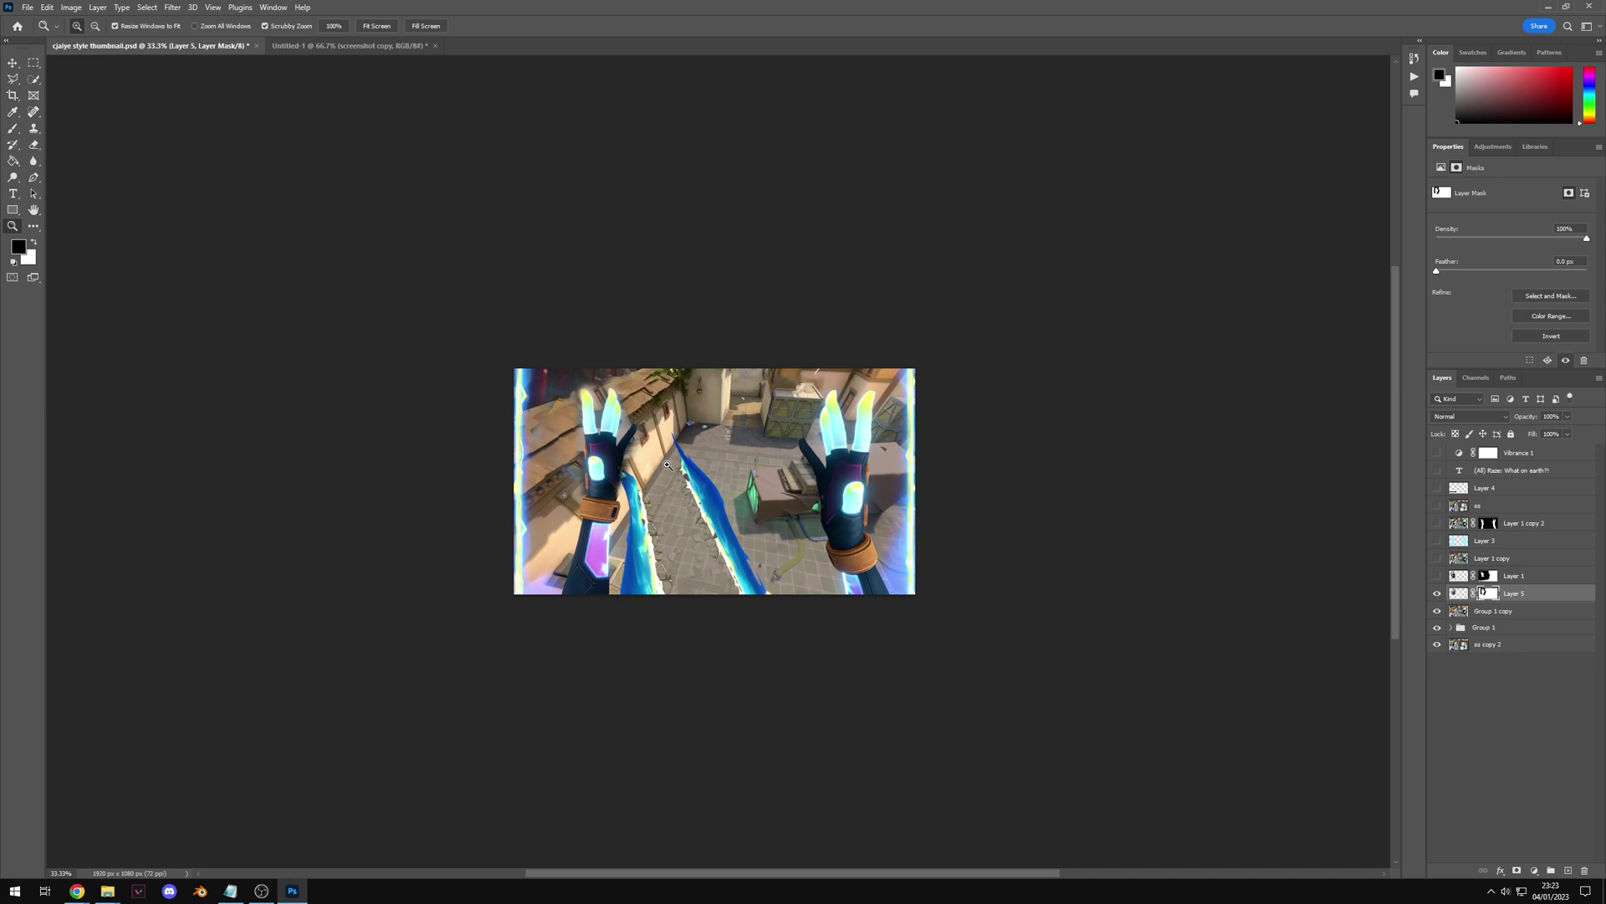
- Hide the roughly masked hand on Layer 5 and show the finished left hand on Layer 1 instead
click(728, 457)
click(1435, 593)
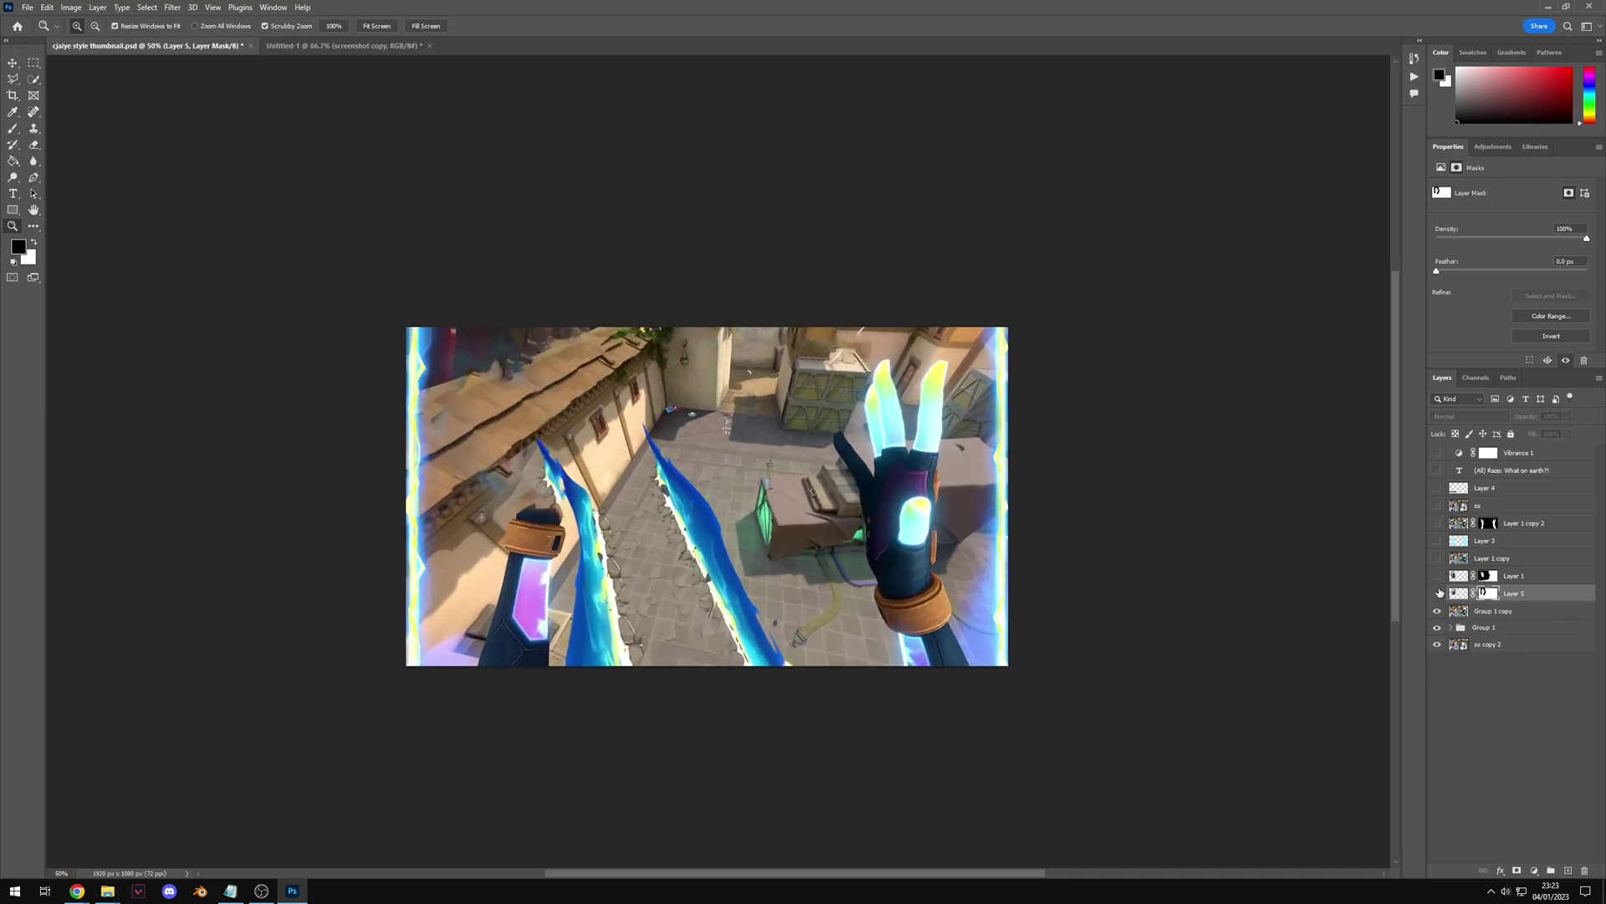
click(1437, 576)
click(505, 475)
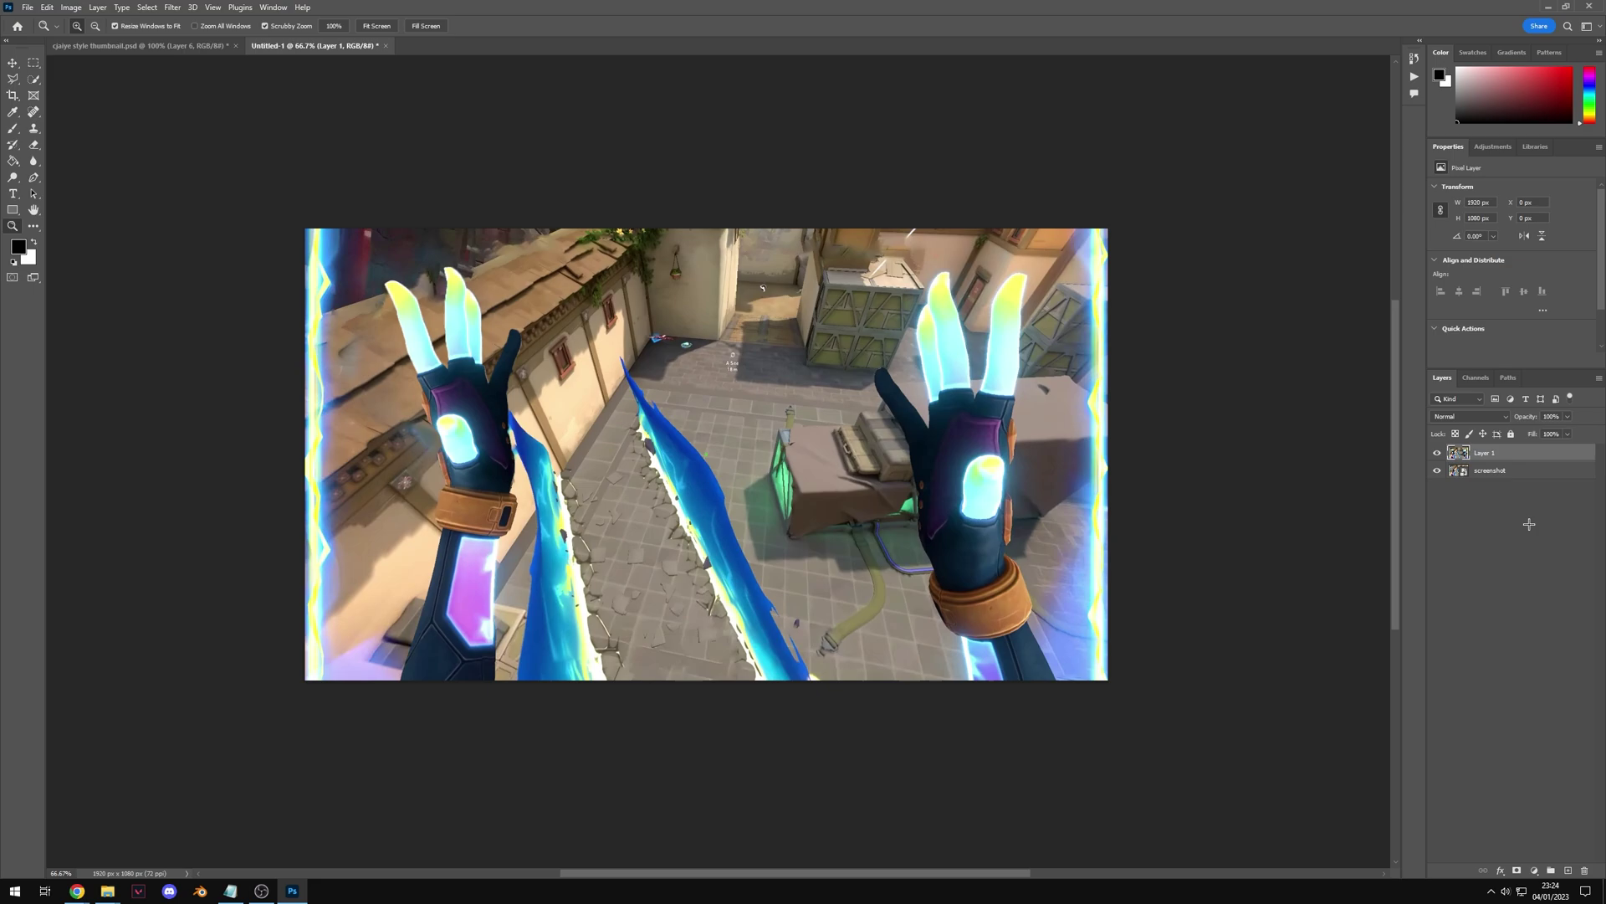
- Duplicate Layer 1 in Untitled-1, hide the duplicate, and select the original Layer 1
key(ctrl+j)
click(1438, 452)
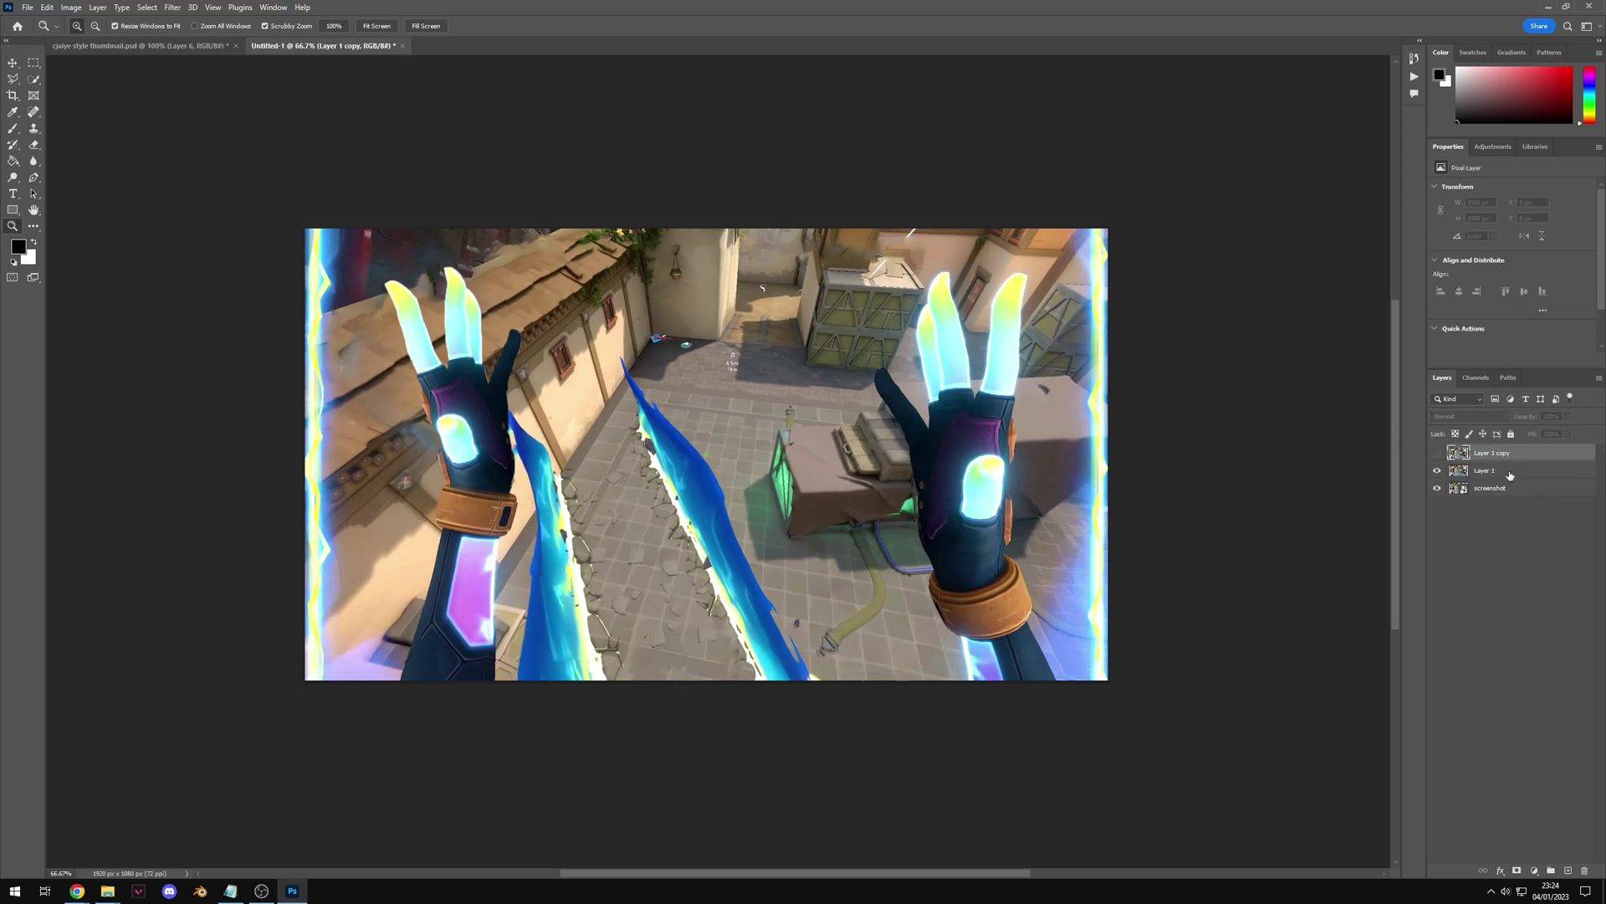
click(1513, 471)
- Apply a Radial Blur to Layer 1 with amount 25, Zoom method and Best quality, and show Layer 1 copy again
click(172, 7)
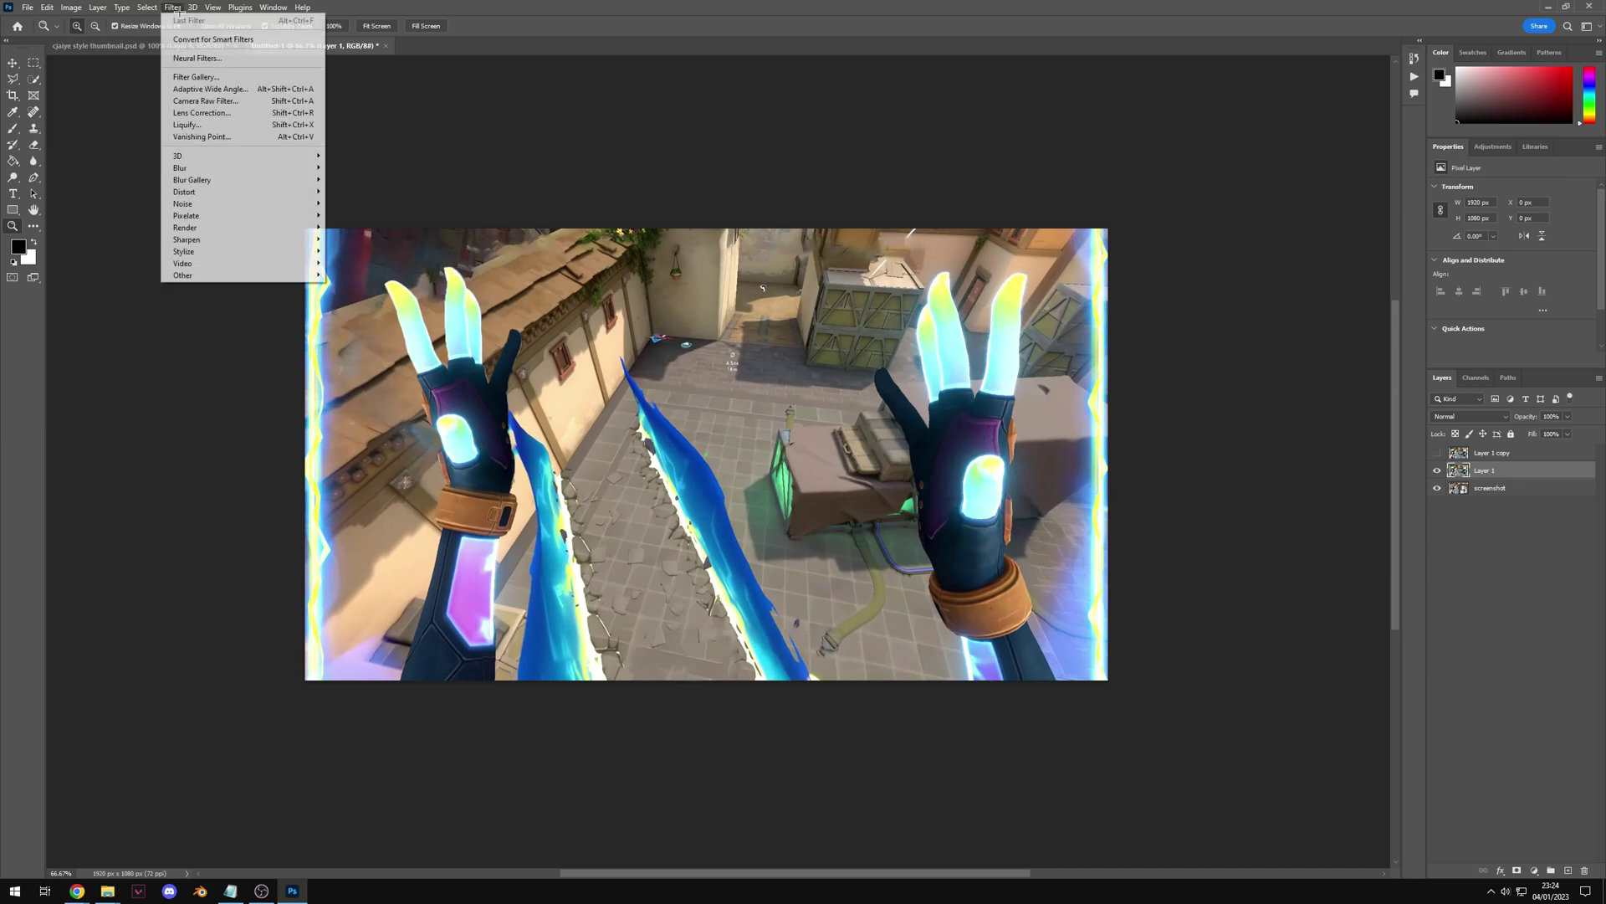
mouse_move(229, 170)
click(354, 251)
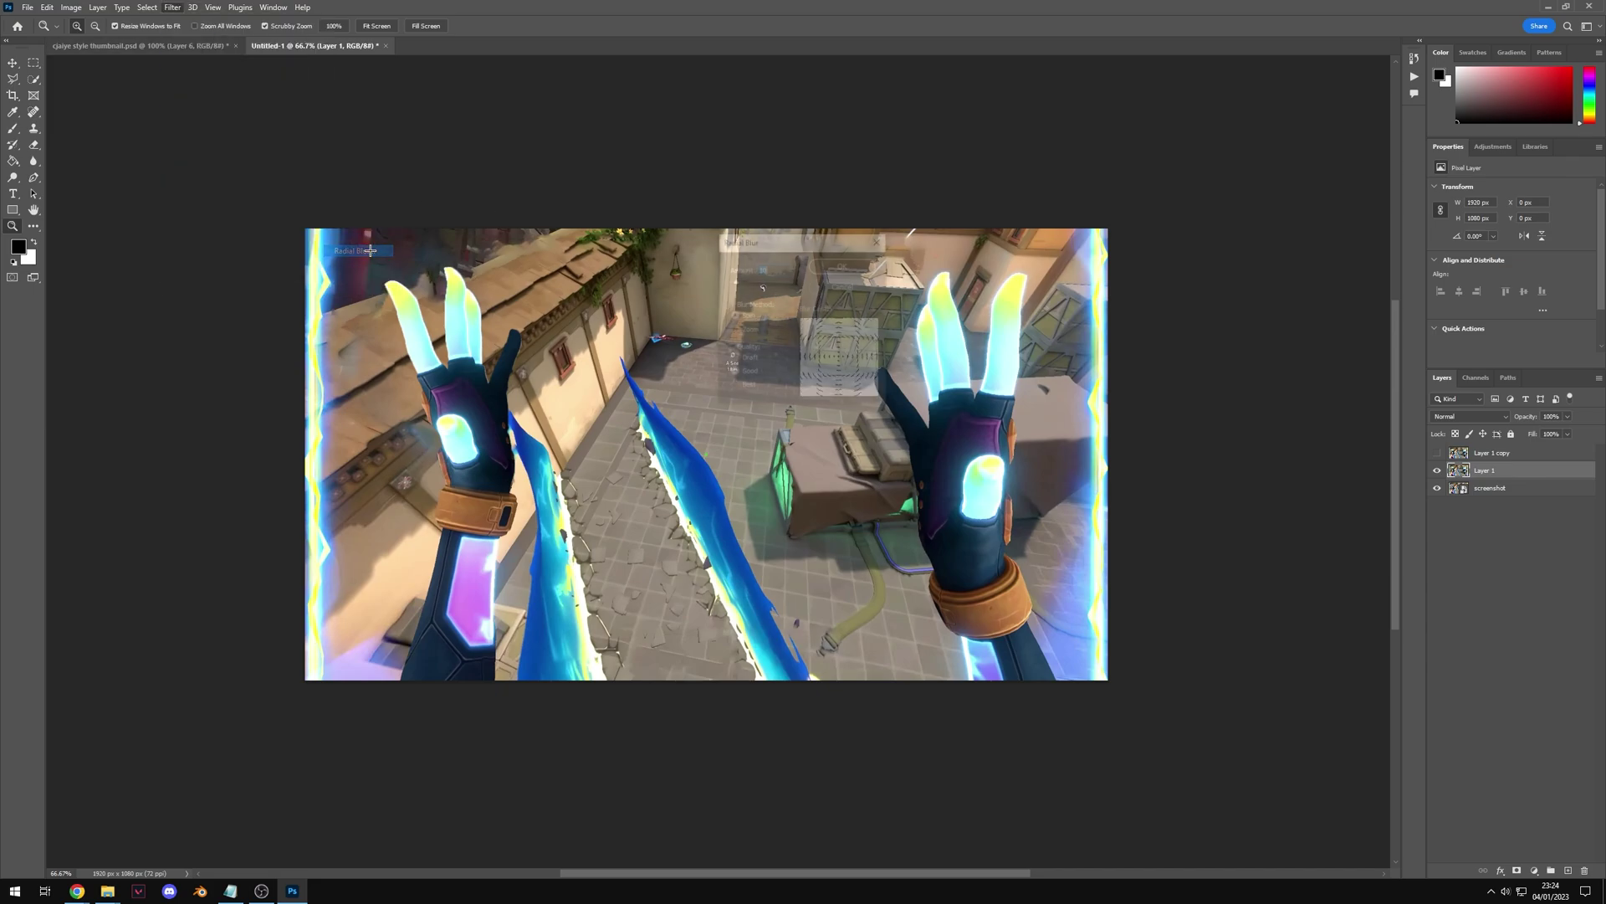
click(747, 333)
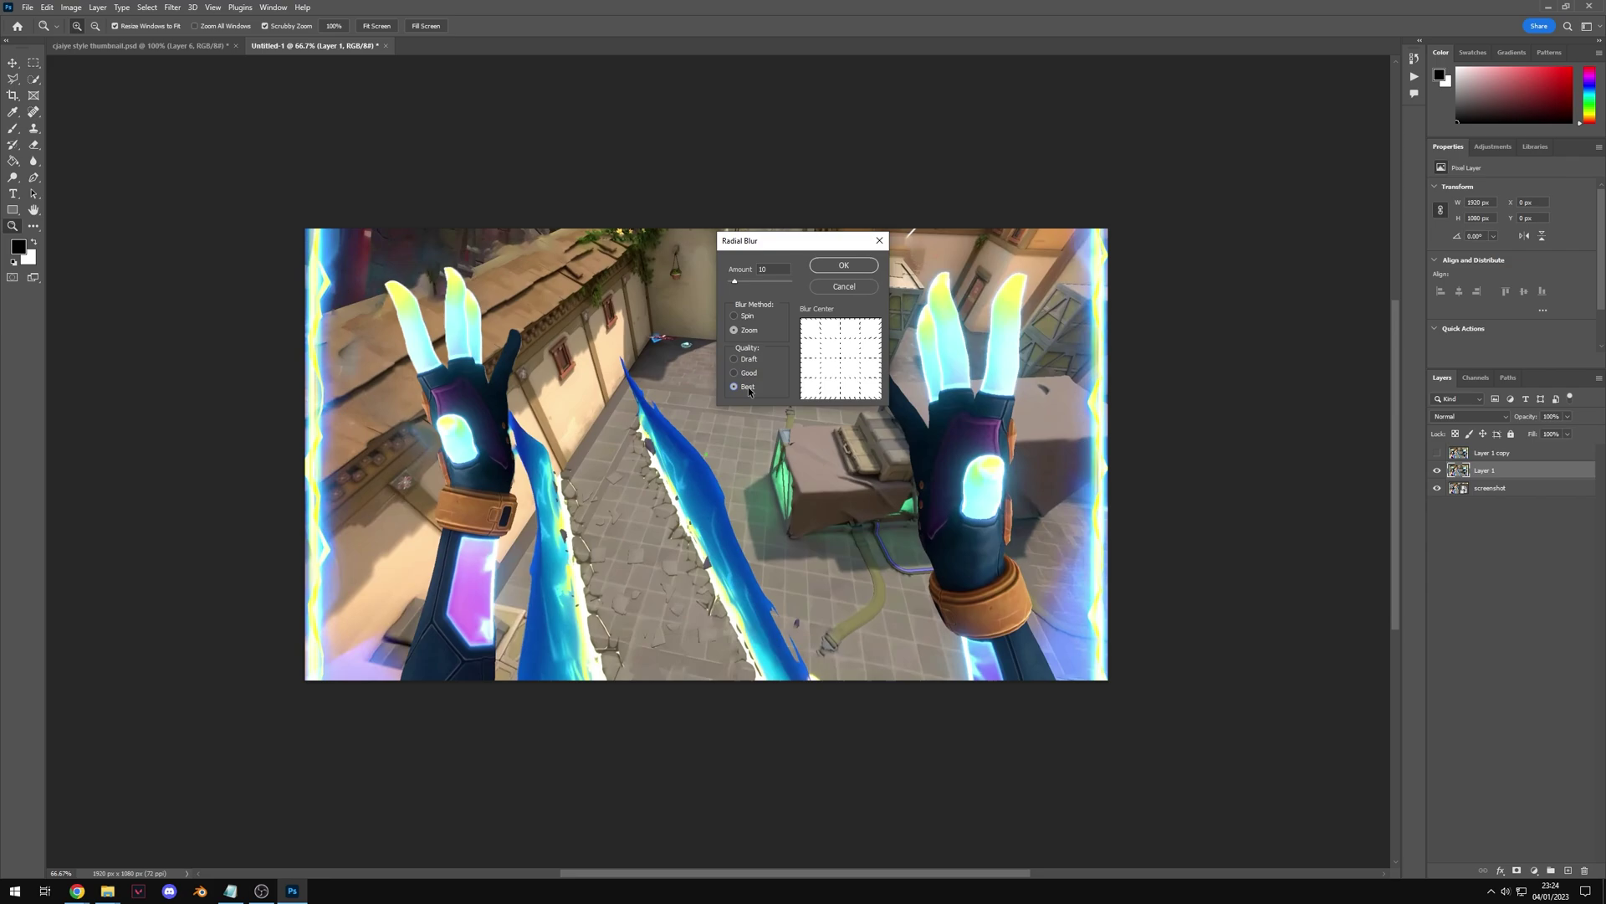
double_click(775, 267)
text(25)
click(845, 265)
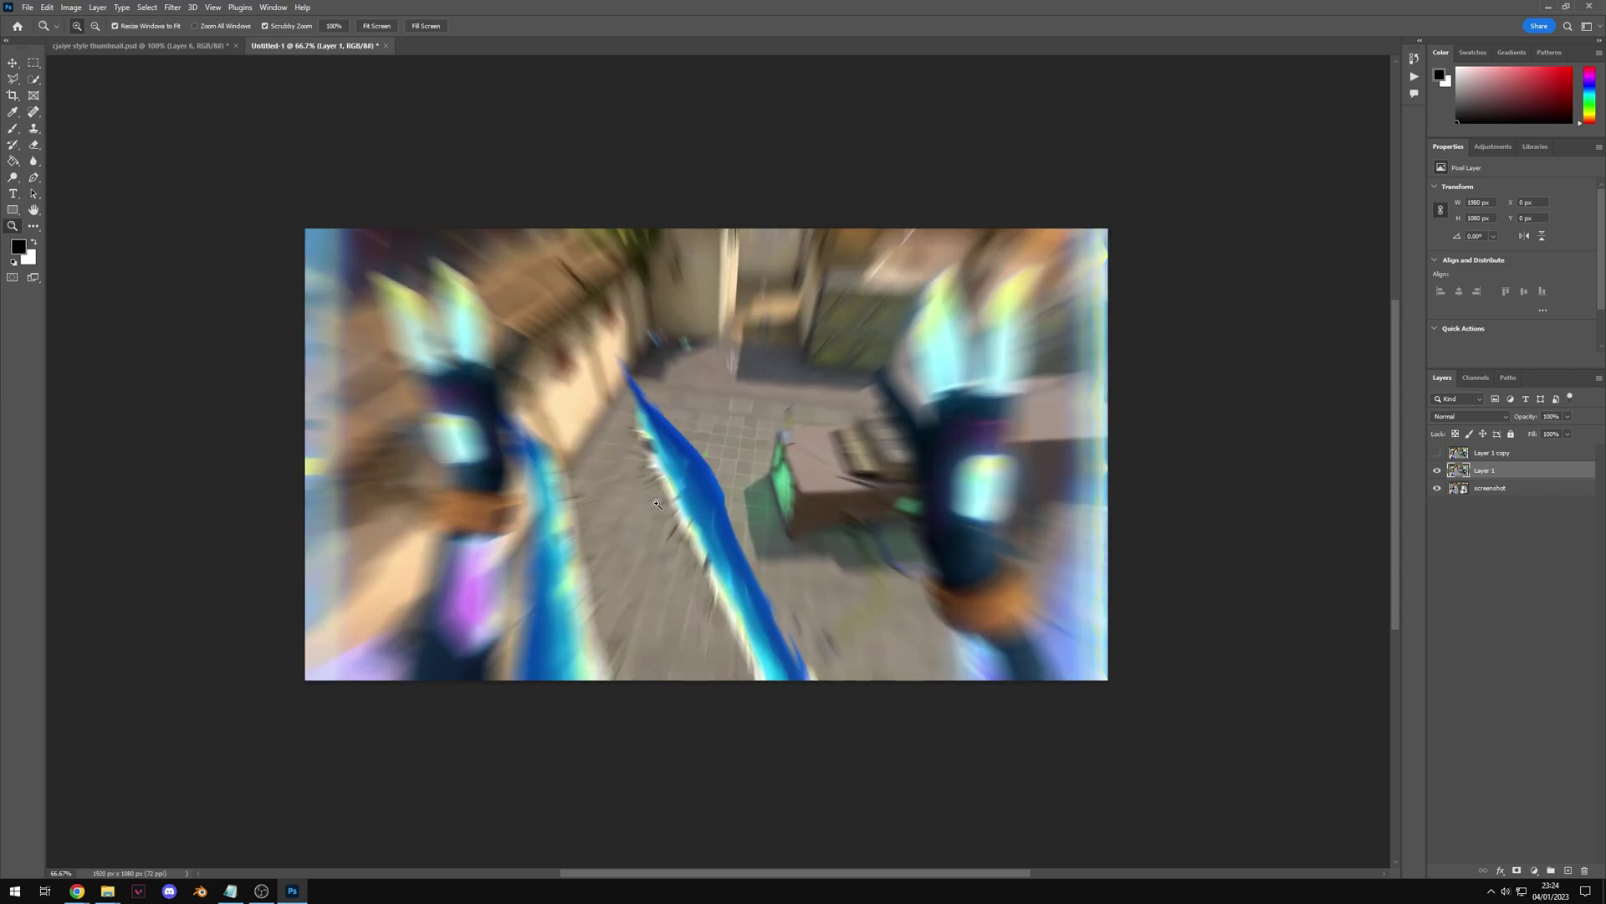
click(1437, 452)
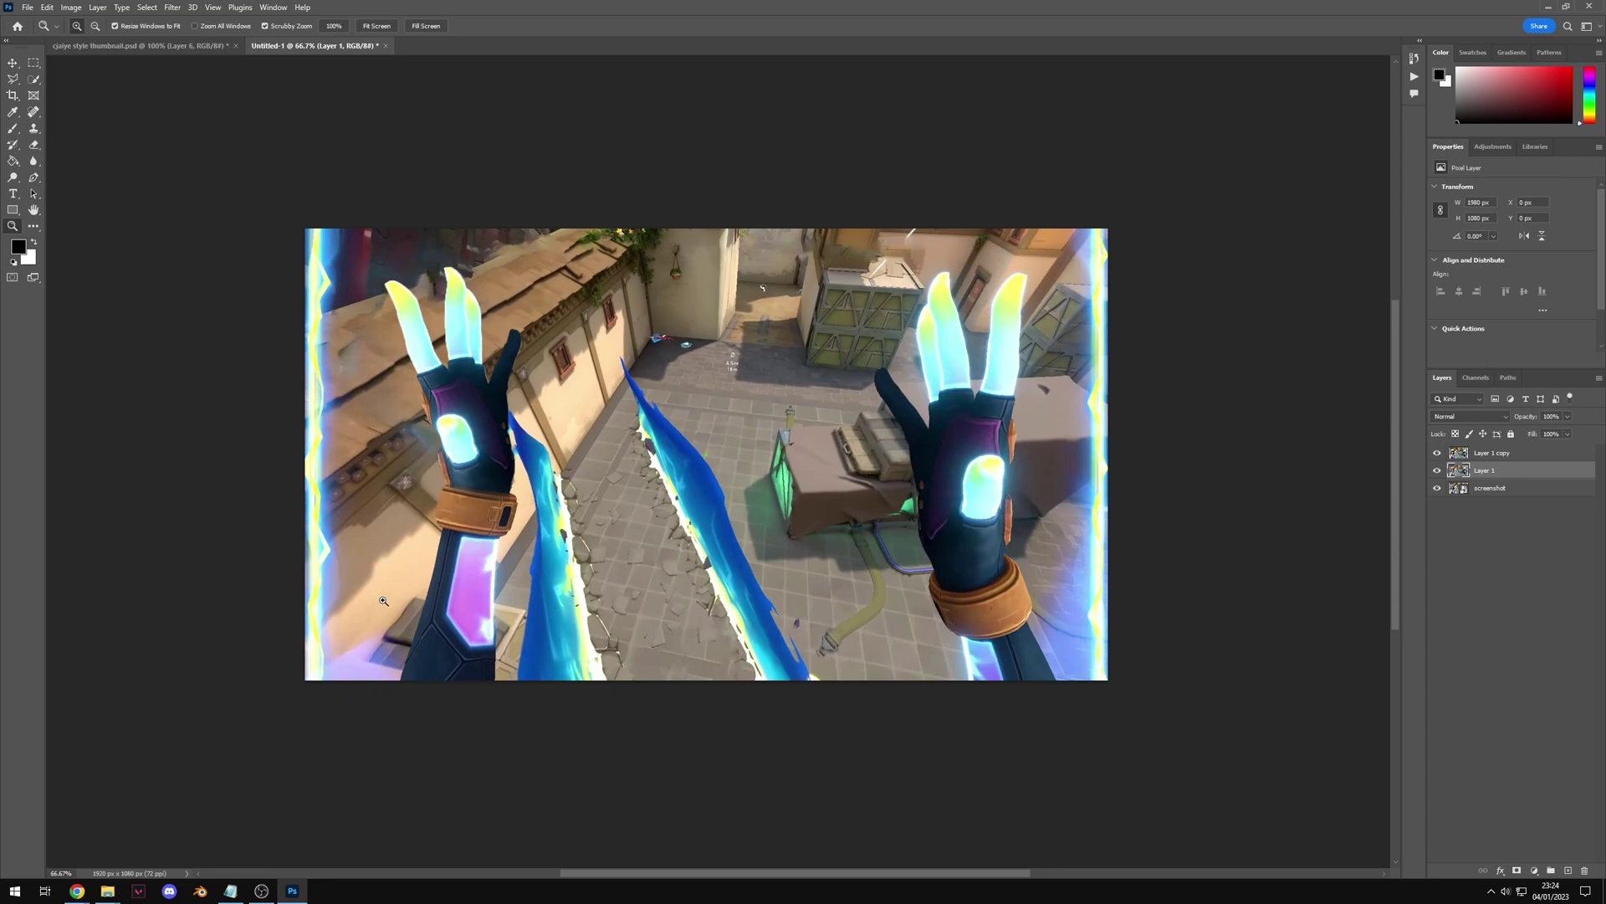
- Select both hands and forearms with the Quick Selection tool, keeping the surrounding background out of the selection
click(210, 502)
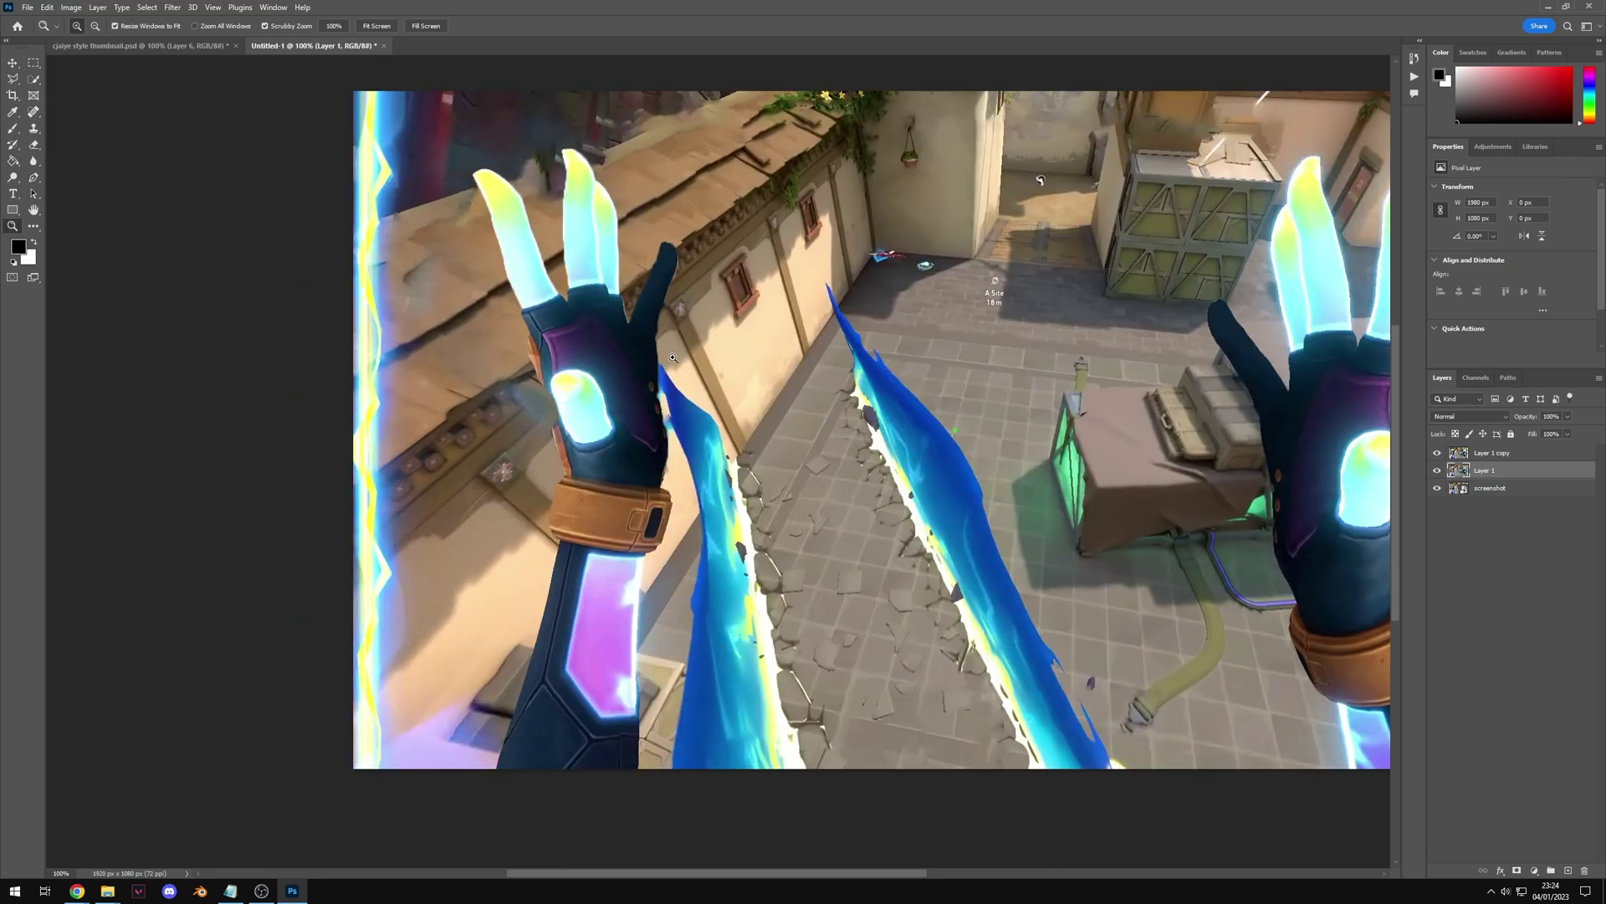
click(35, 80)
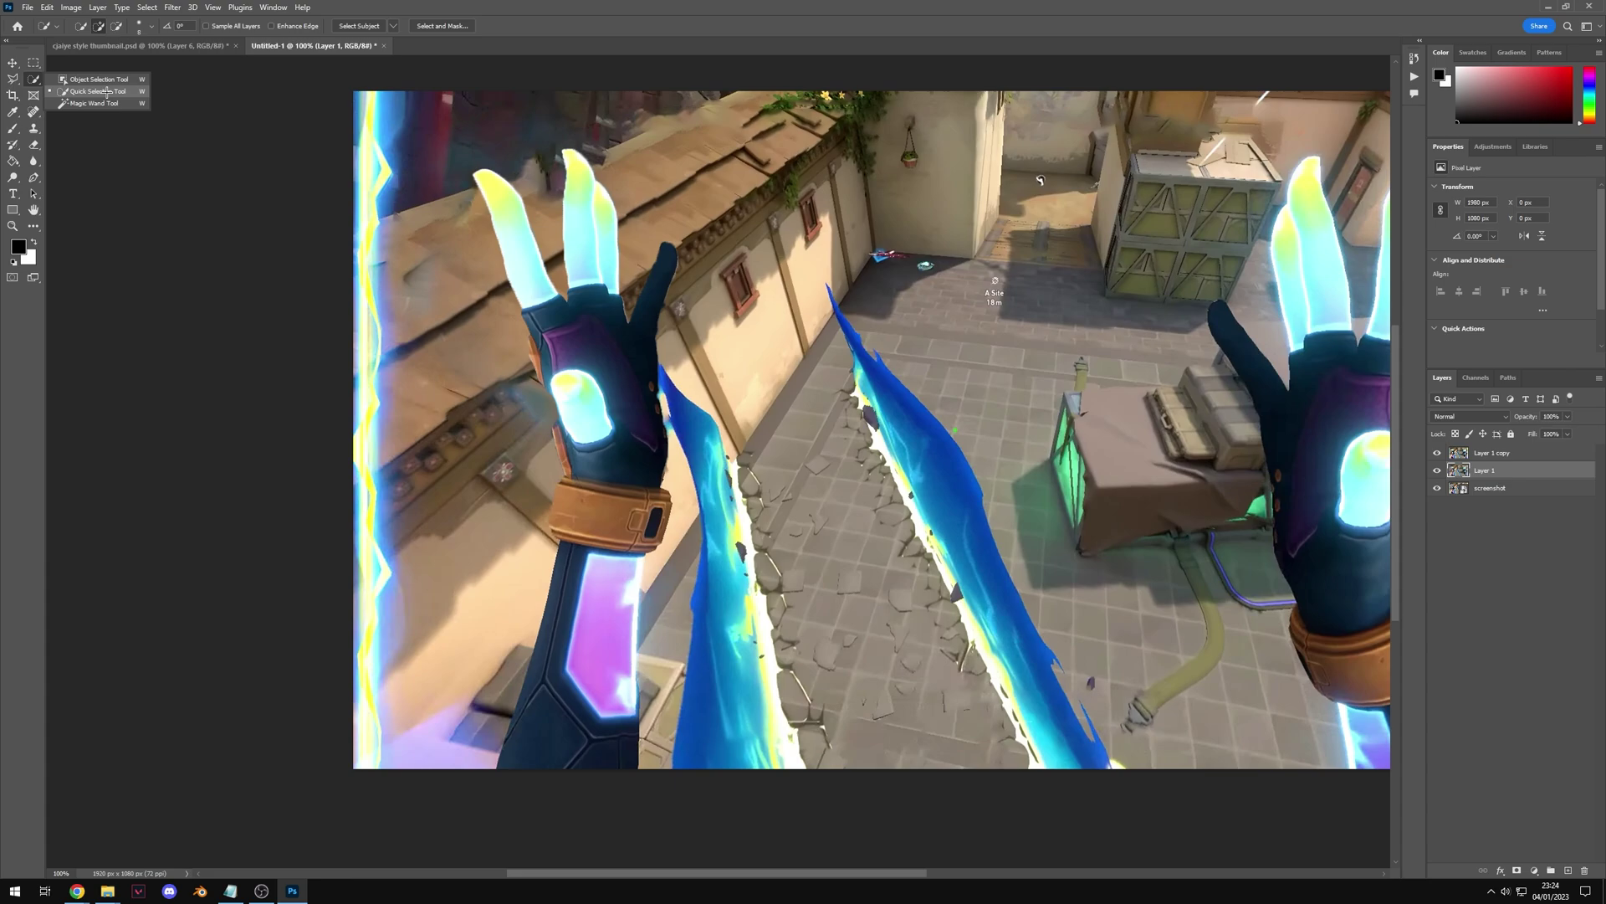
click(106, 92)
mouse_move(618, 355)
mouse_down()
mouse_move(655, 355)
mouse_move(625, 354)
mouse_up()
scroll(514, 251, up, 1)
mouse_move(475, 94)
mouse_down()
mouse_move(580, 340)
mouse_move(672, 484)
mouse_move(720, 623)
mouse_move(706, 739)
mouse_move(693, 665)
mouse_up()
scroll(693, 665, down, 3)
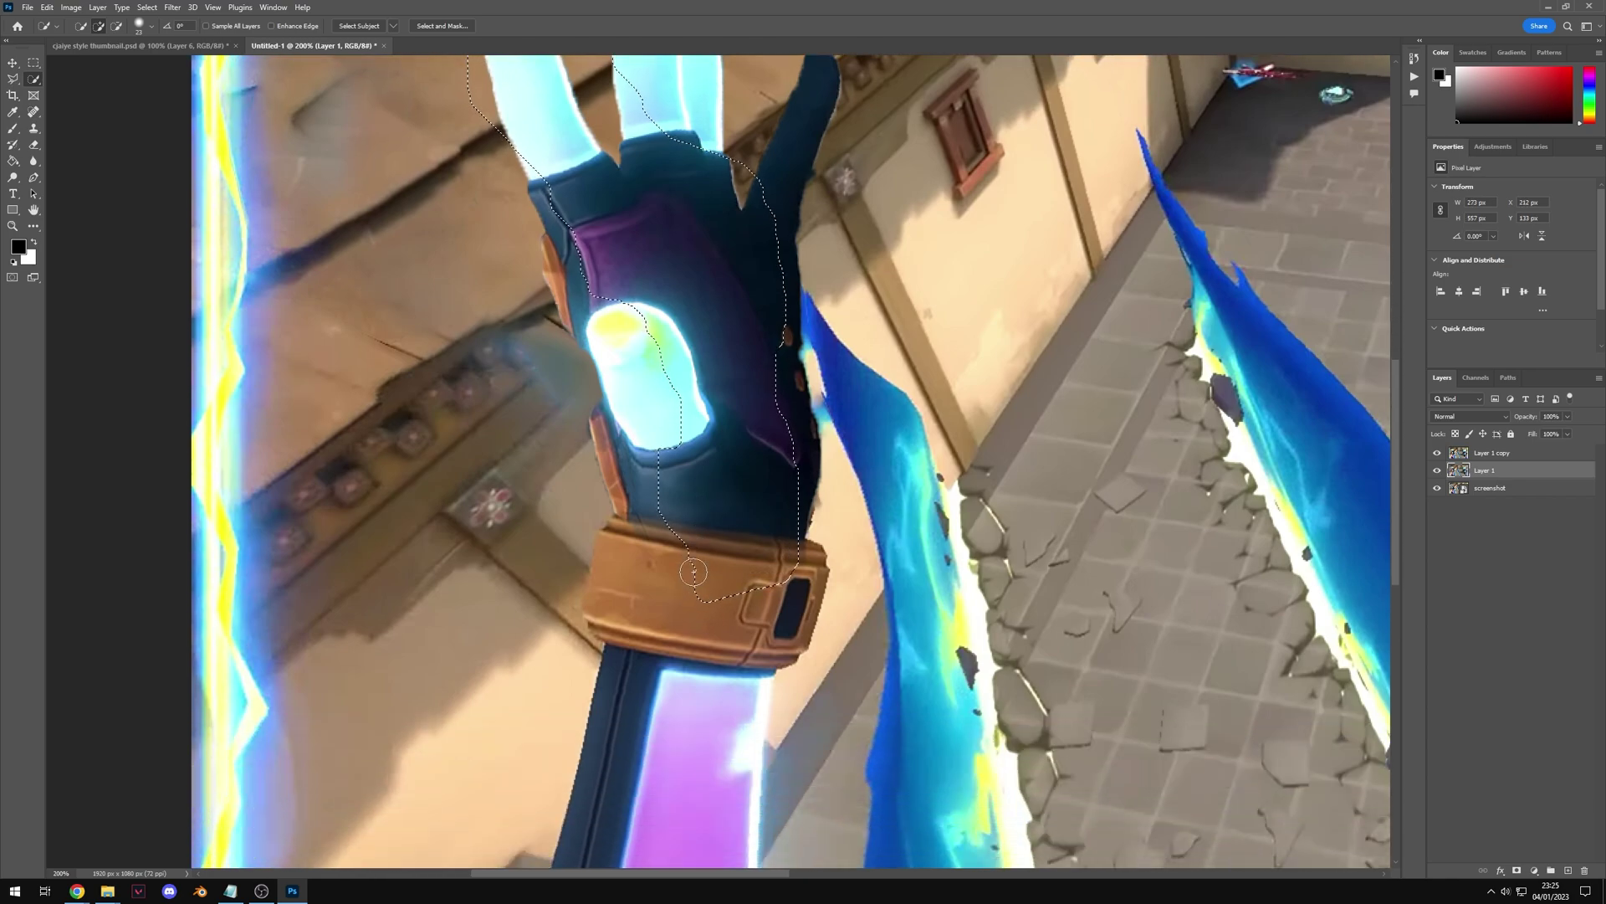
click(692, 647)
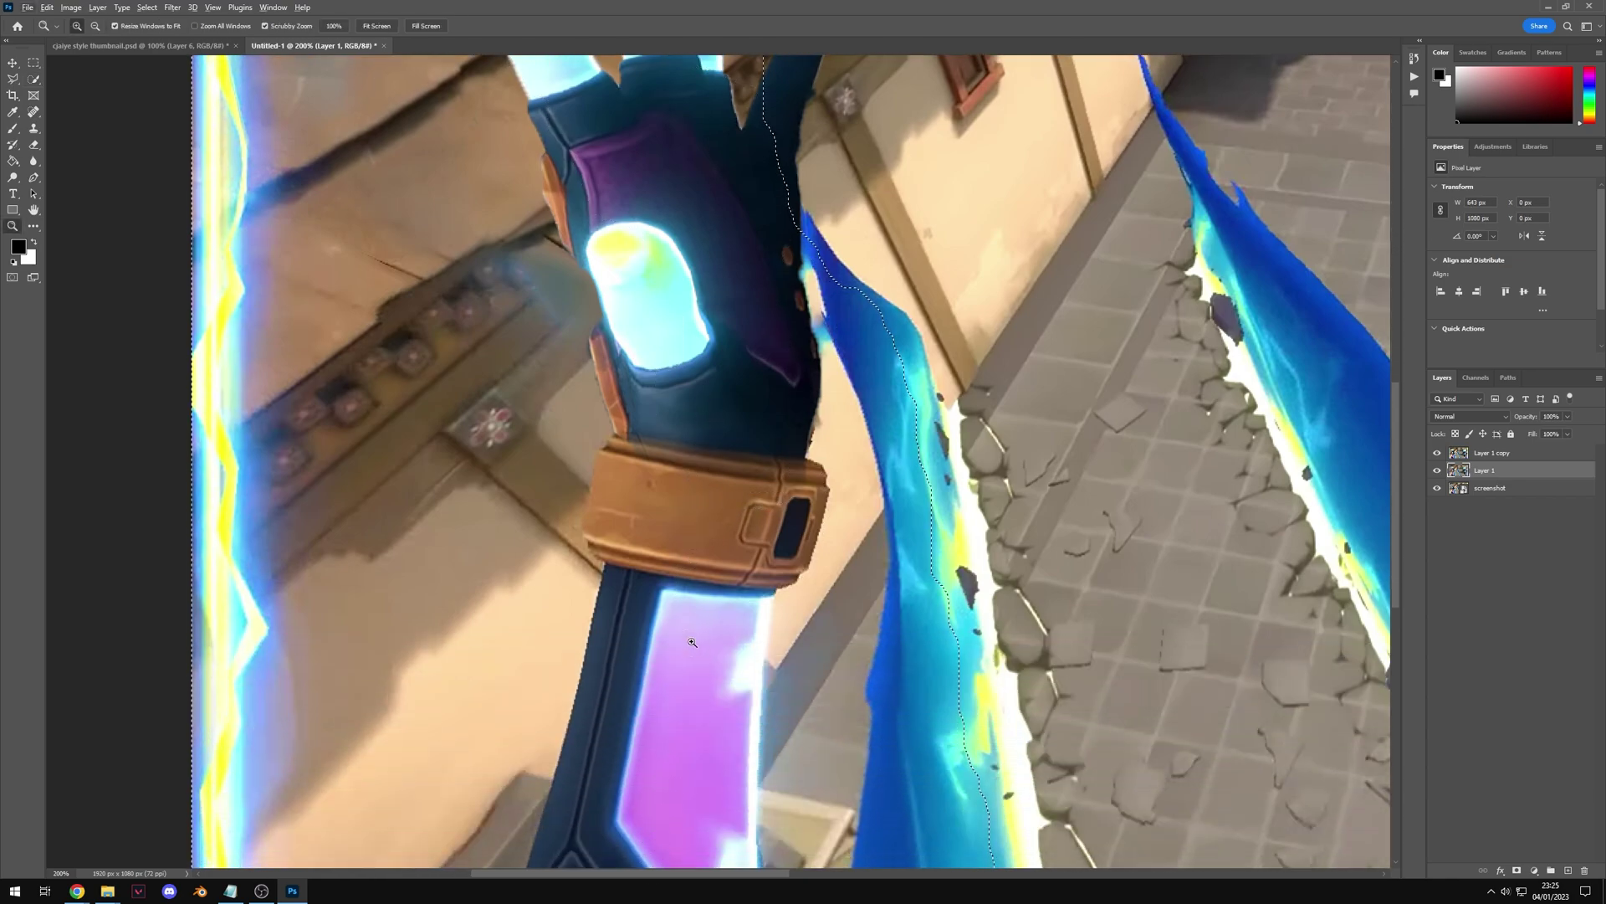
scroll(691, 647, down, 1)
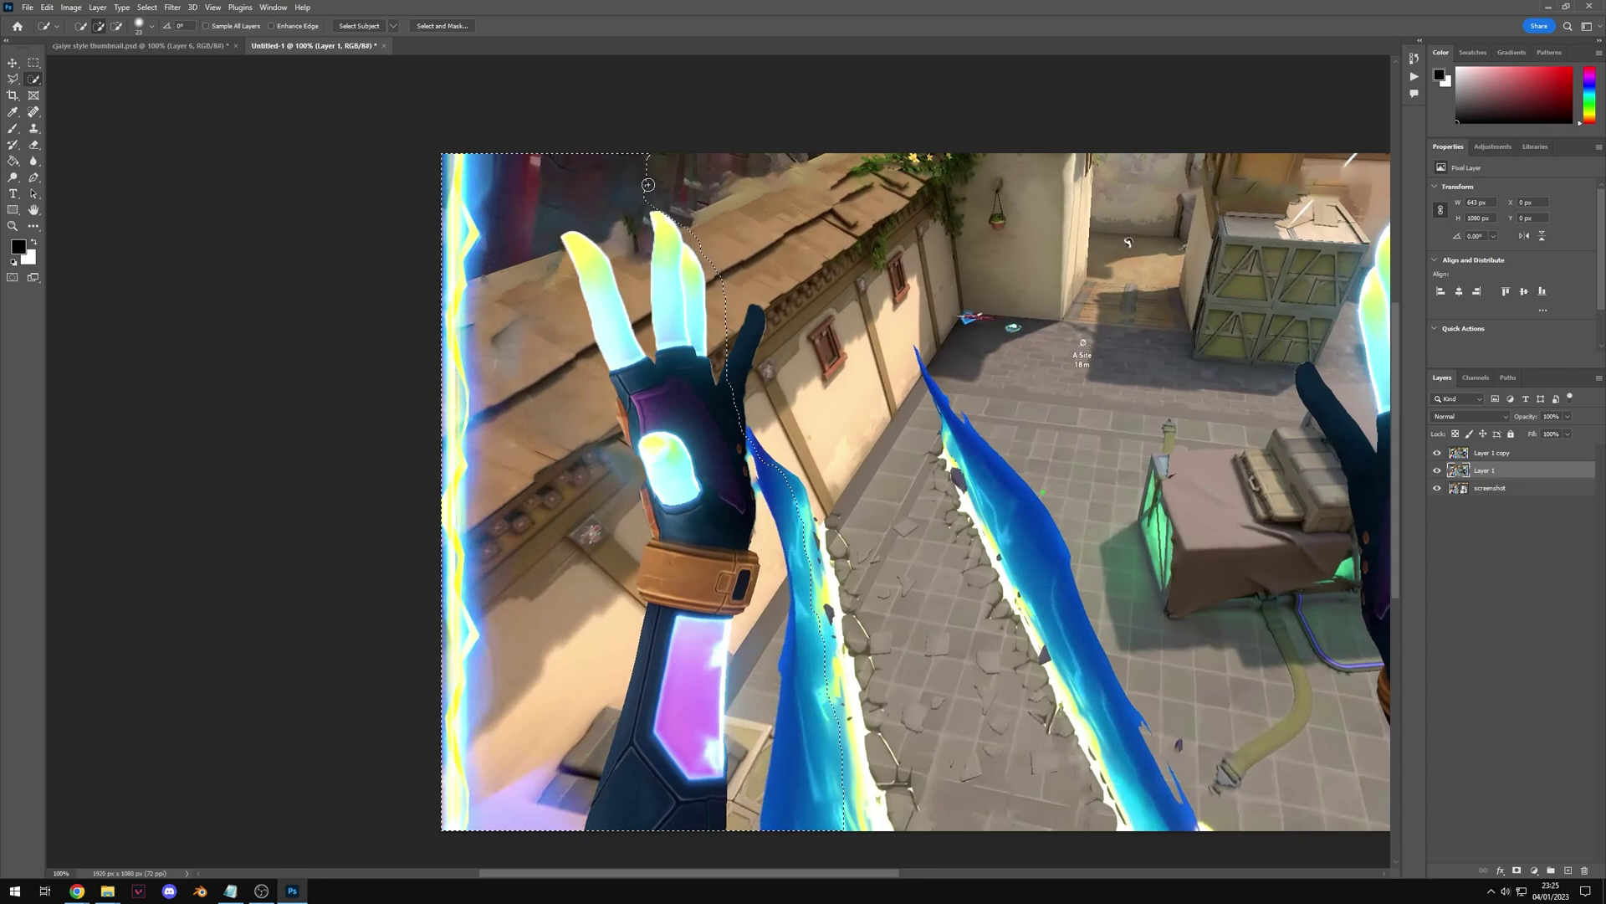
mouse_move(648, 186)
mouse_down()
mouse_move(548, 185)
mouse_move(511, 336)
mouse_move(585, 586)
mouse_move(569, 753)
mouse_move(625, 719)
mouse_move(595, 830)
mouse_move(599, 755)
mouse_up()
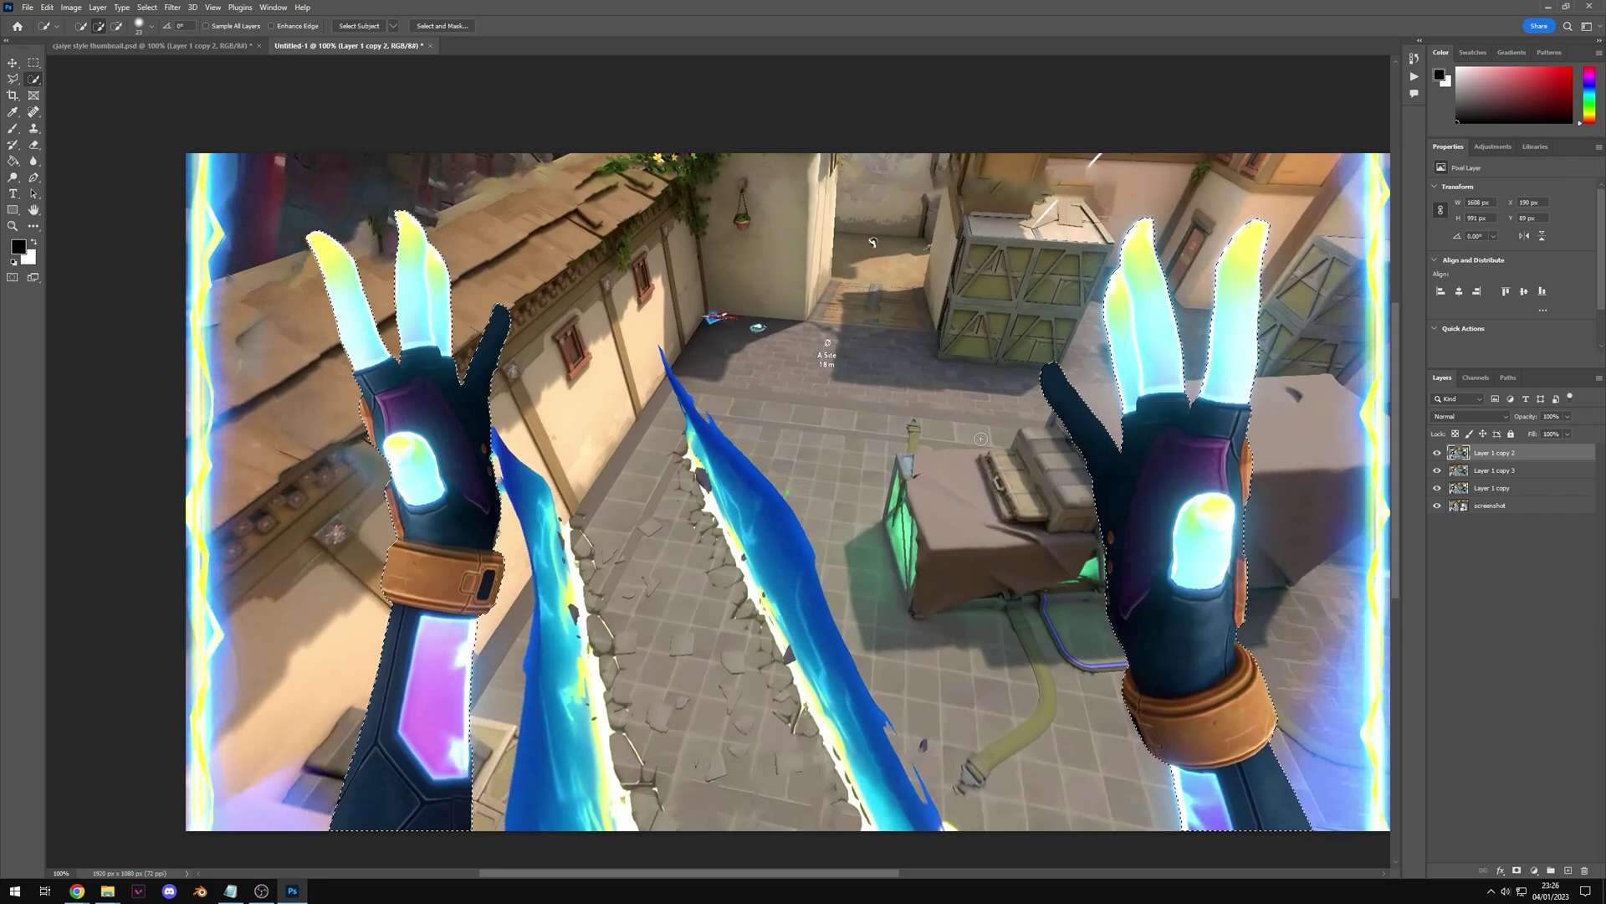
- Contract the hand selection by 2 pixels and turn it into a layer mask on Layer 1 copy 2
click(148, 8)
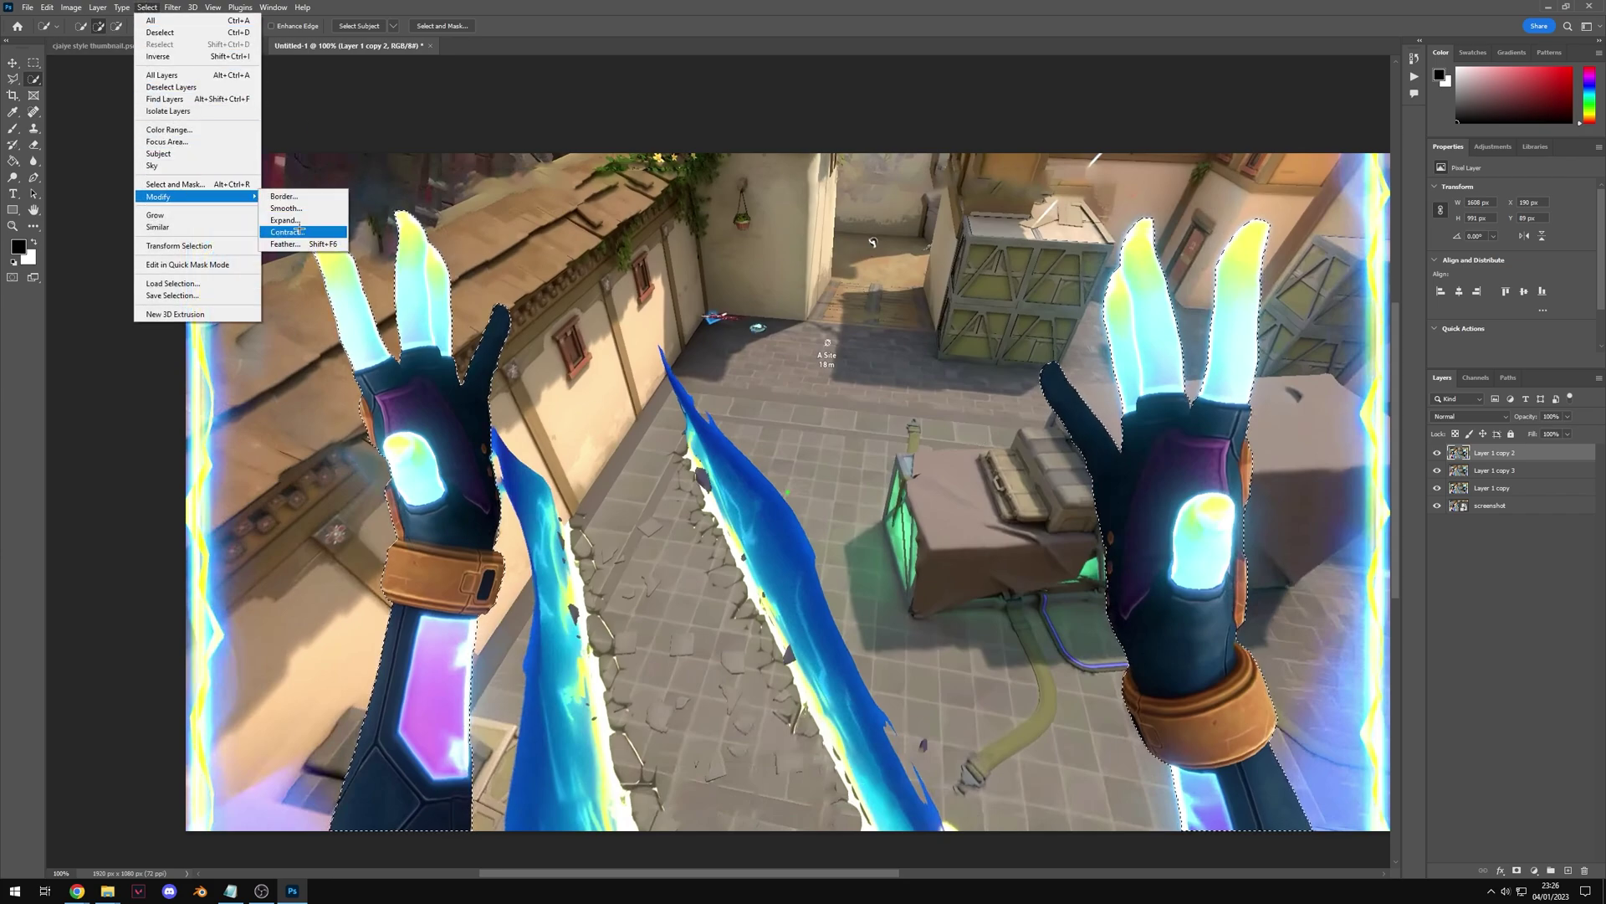
click(286, 232)
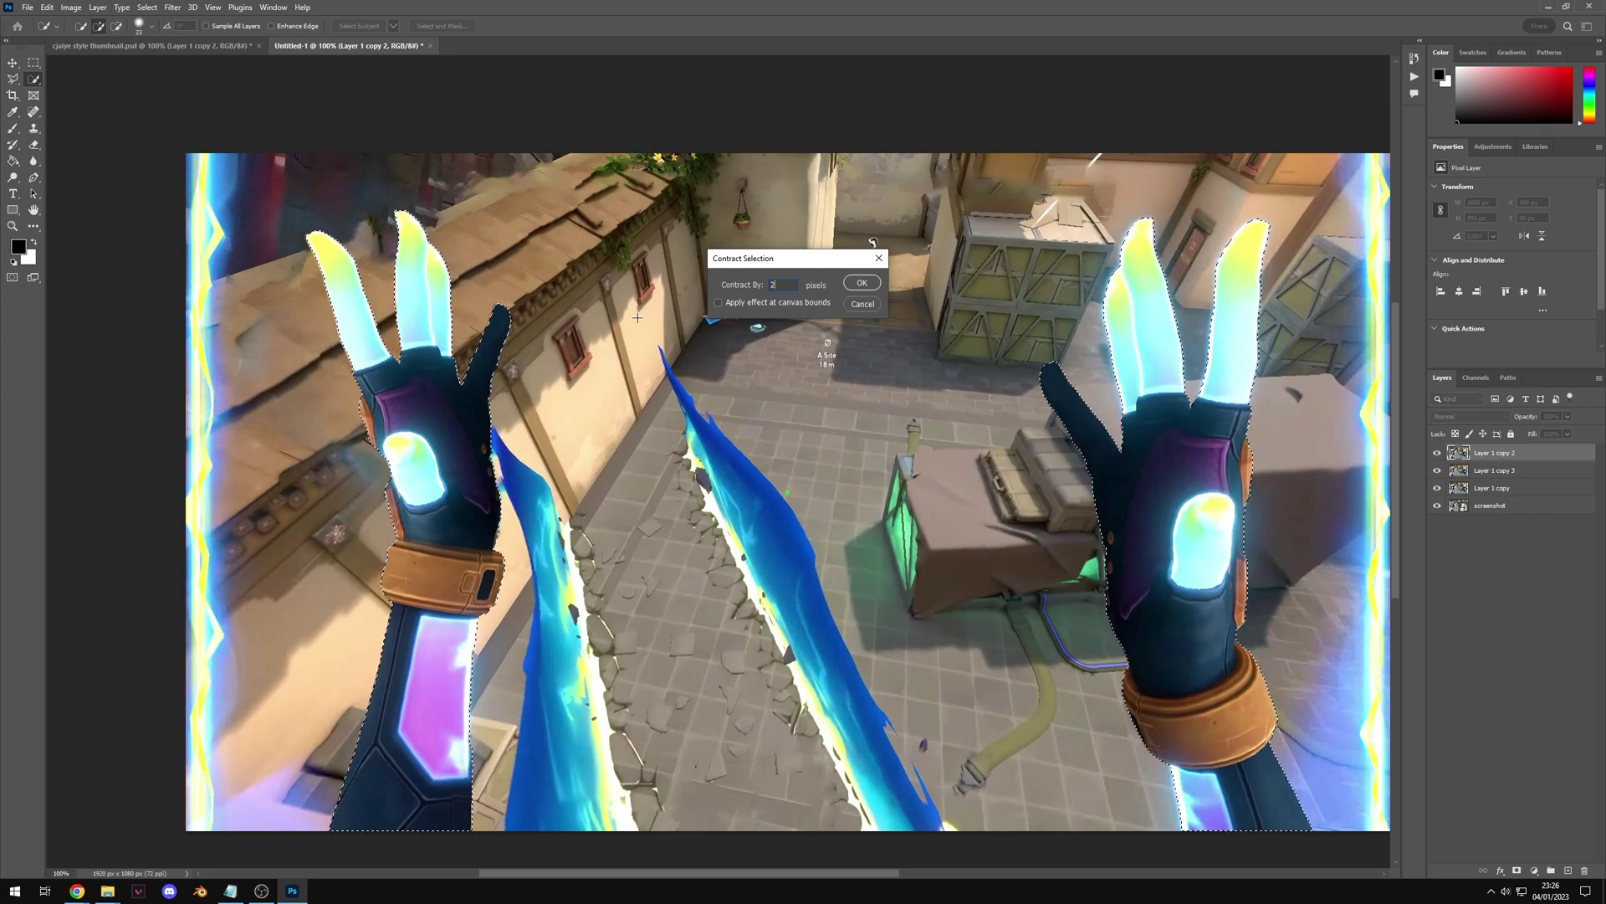
text(2)
key(Return)
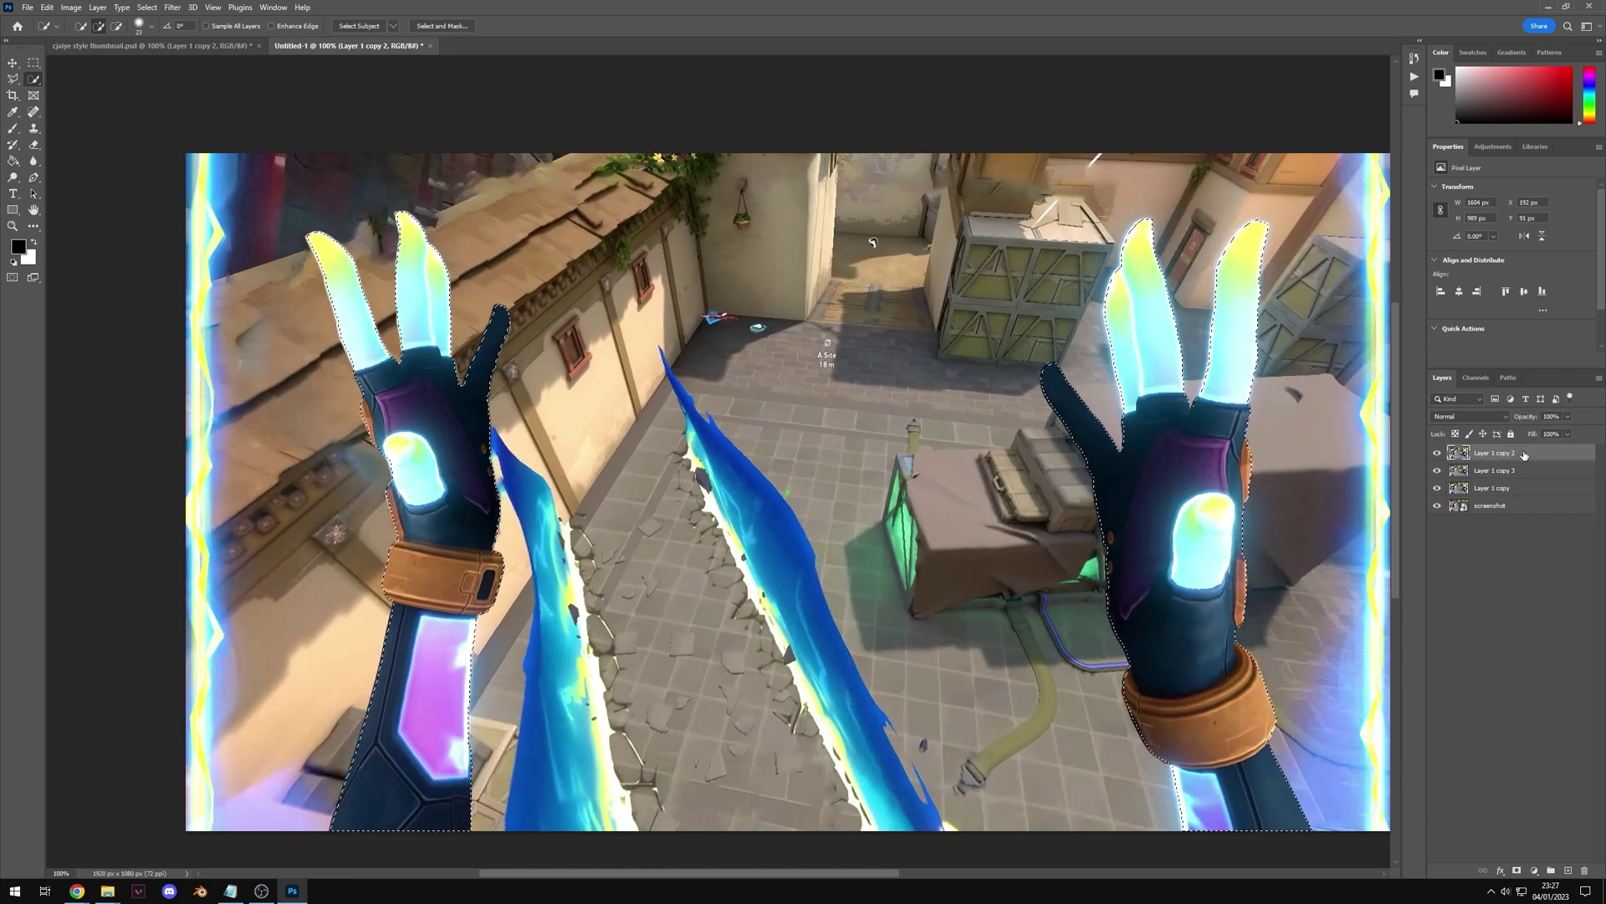
click(1517, 871)
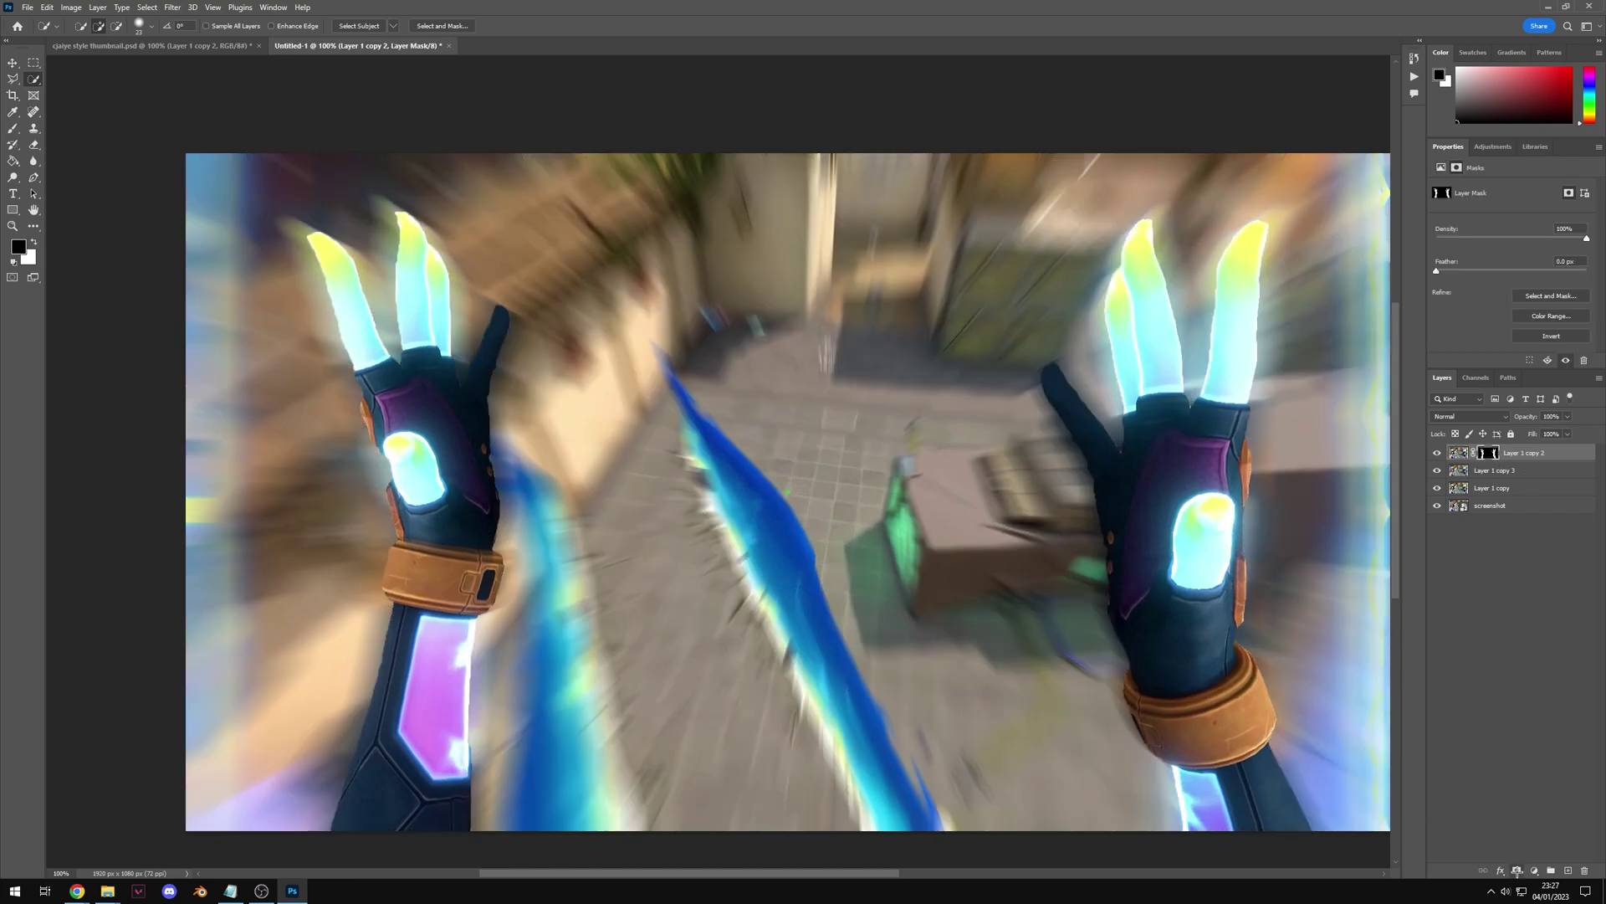
key(ctrl+minus)
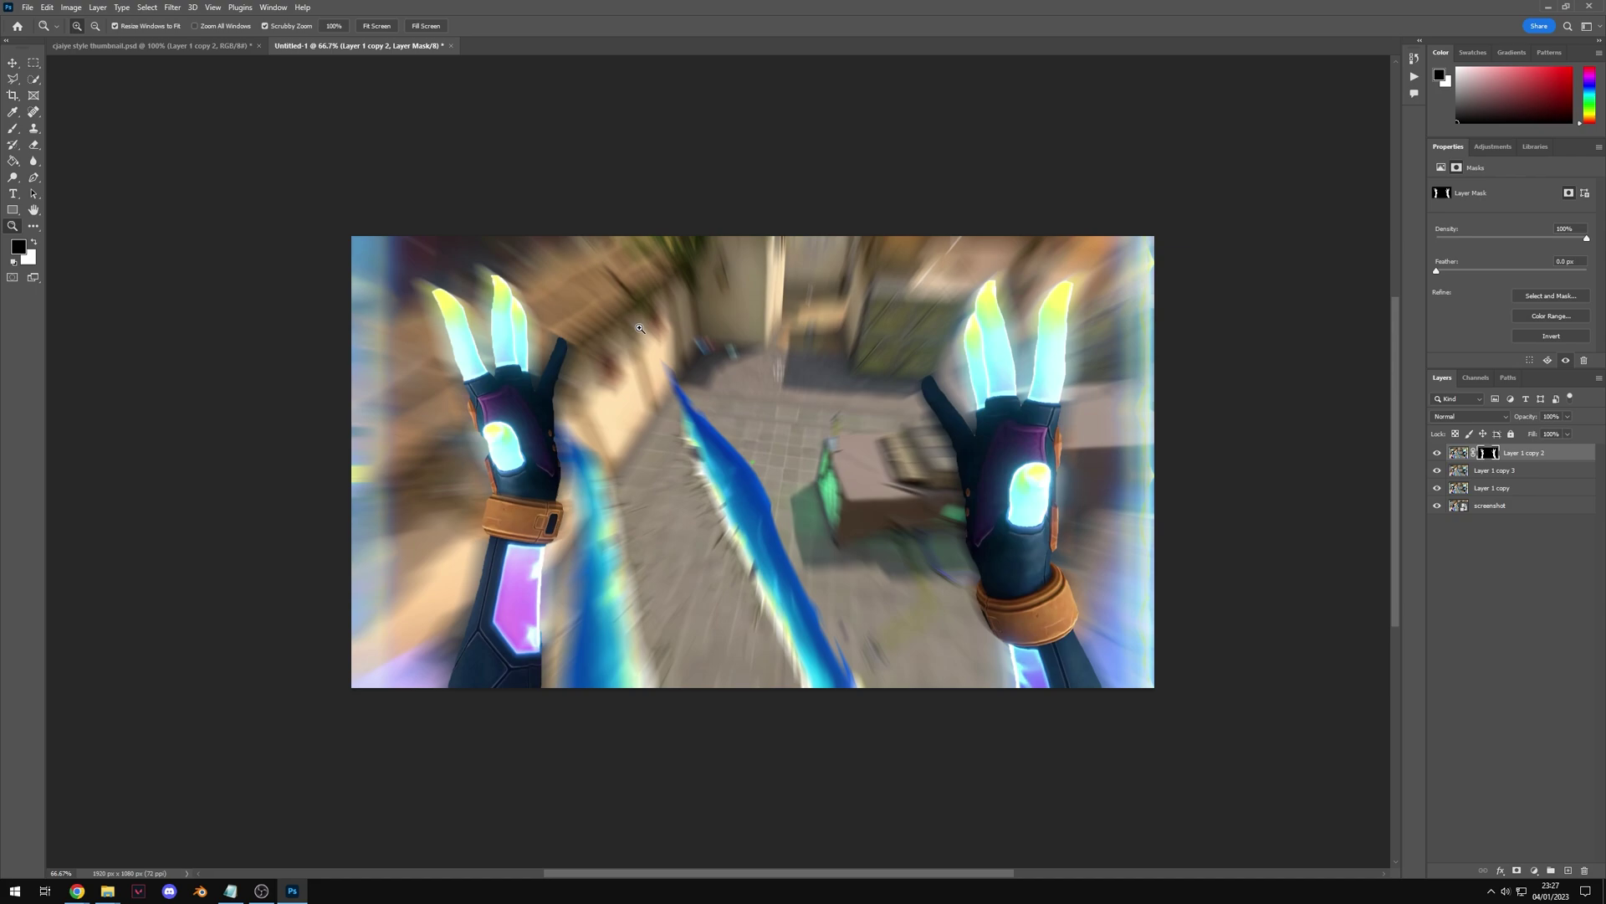
key(v)
drag(524, 445, 446, 391)
key(ctrl+z)
- Add a new empty layer and place it directly beneath the masked hands layer, Layer 1 copy 2
key(z)
click(796, 600)
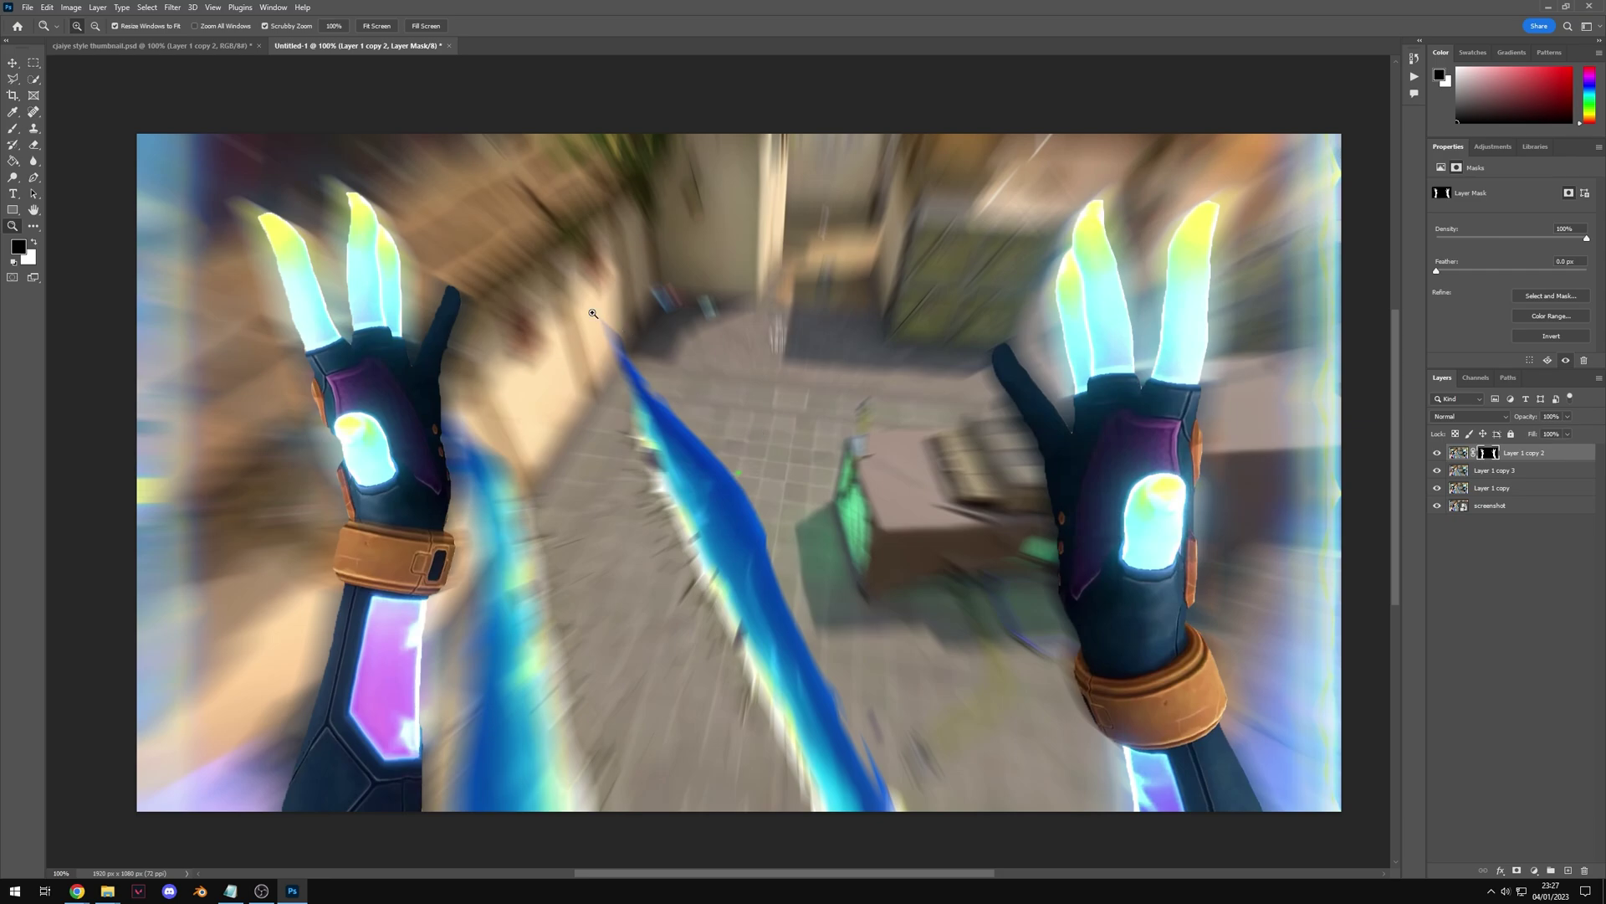
key(ctrl+minus)
click(1570, 871)
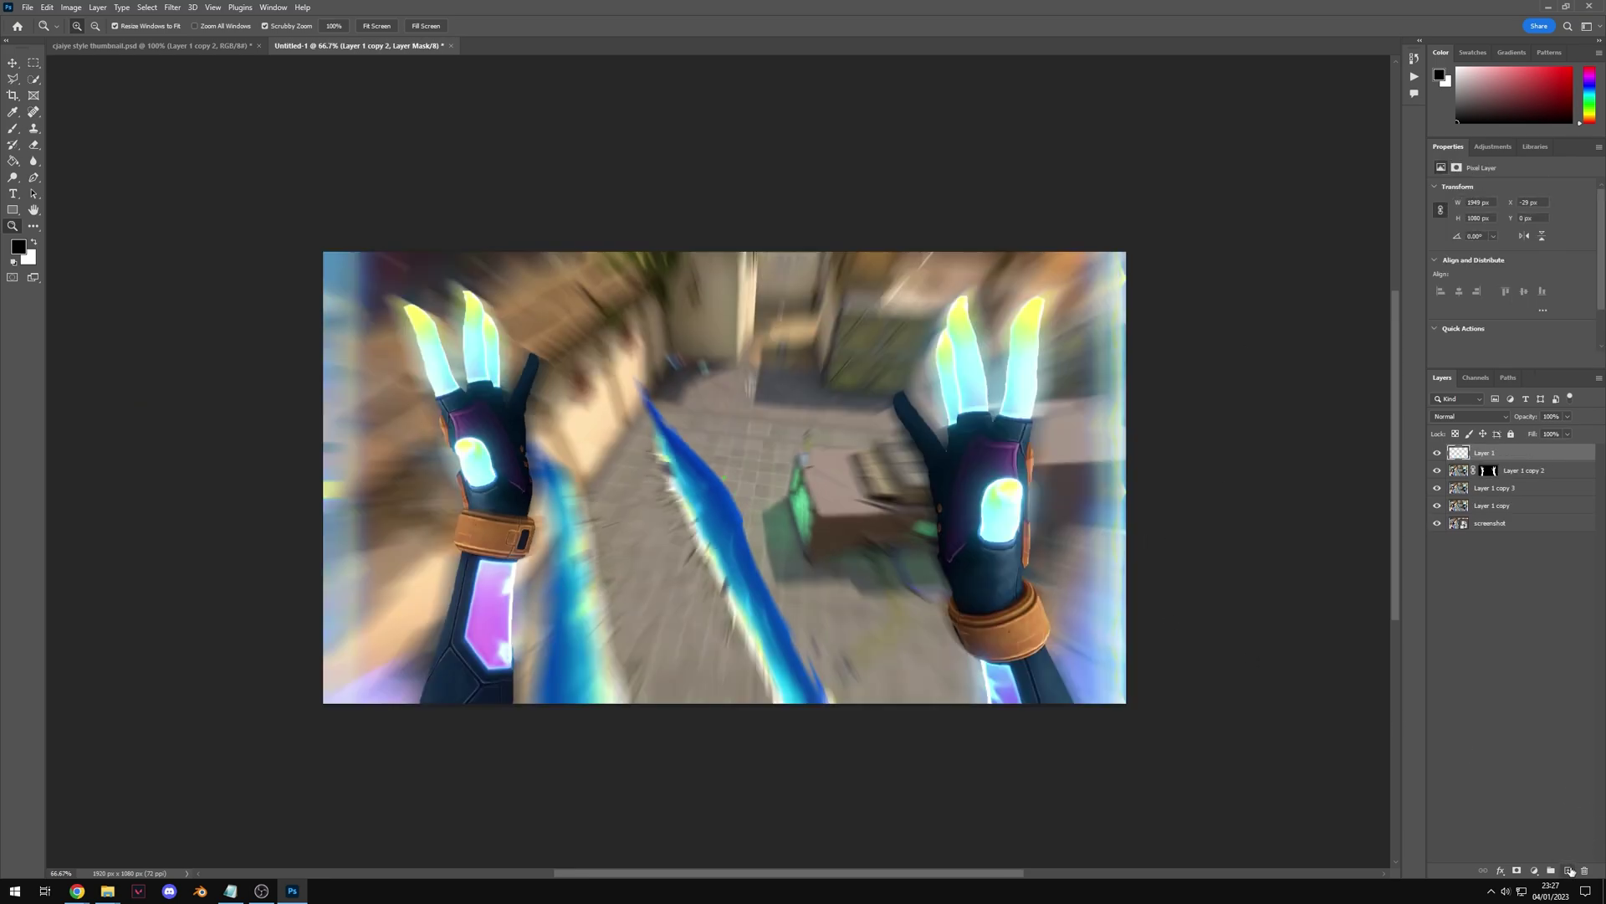
drag(1506, 453, 1538, 483)
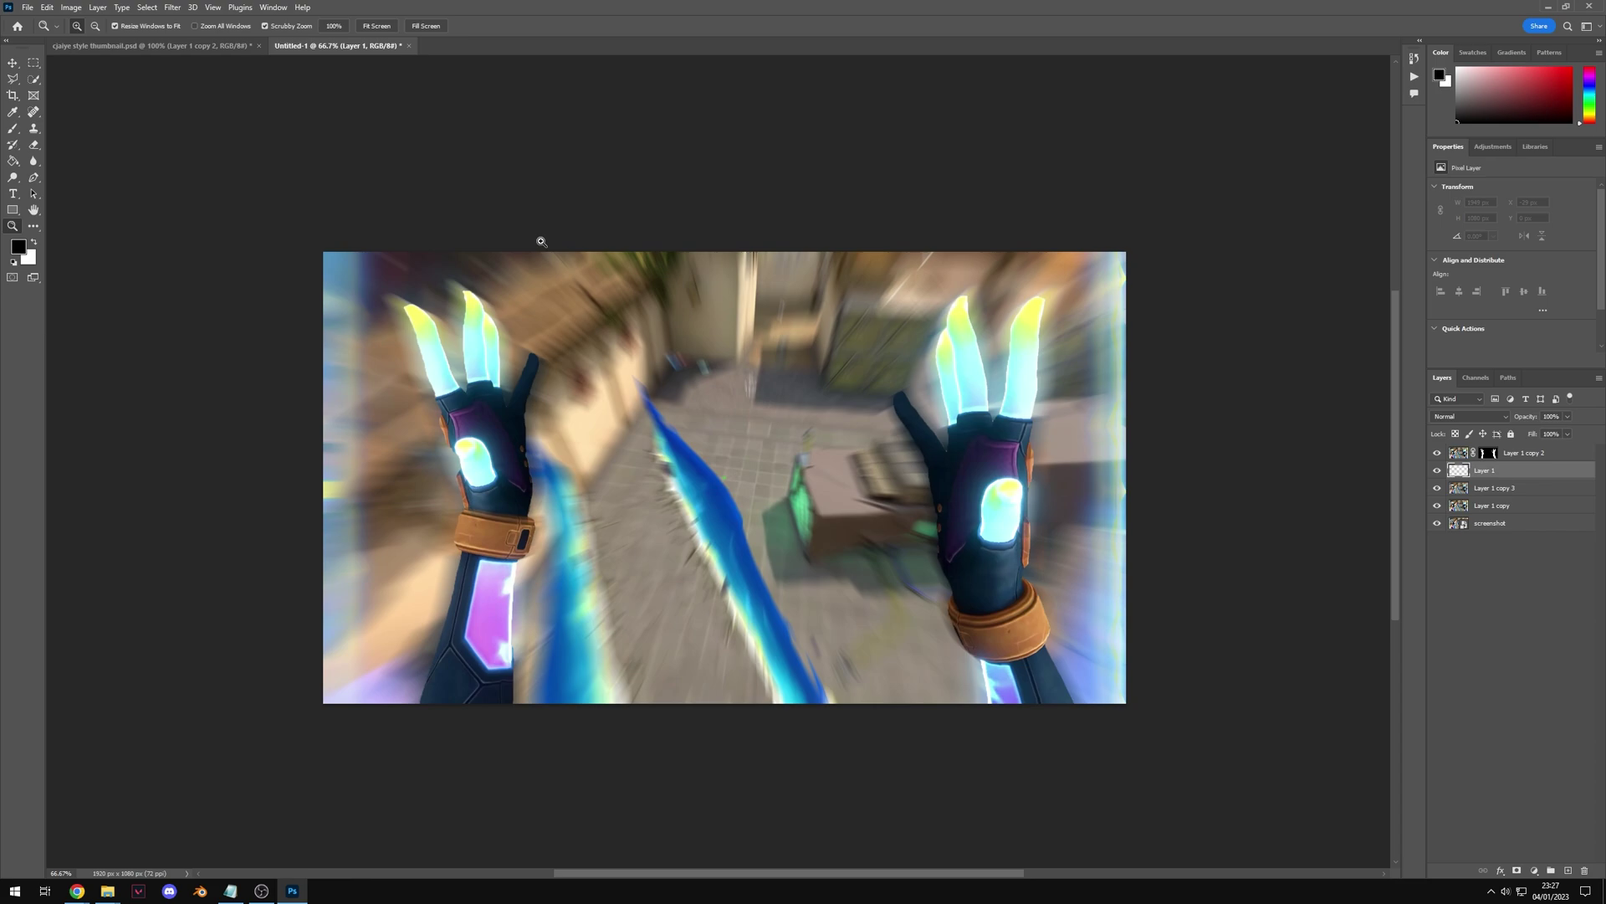
- Prepare a large soft brush and sample light blue 8ae0ff from the right hand's glowing fingers as the foreground color
key(w)
key(b)
mouse_move(747, 418)
mouse_down()
mouse_move(895, 366)
mouse_move(808, 365)
mouse_up()
click(19, 247)
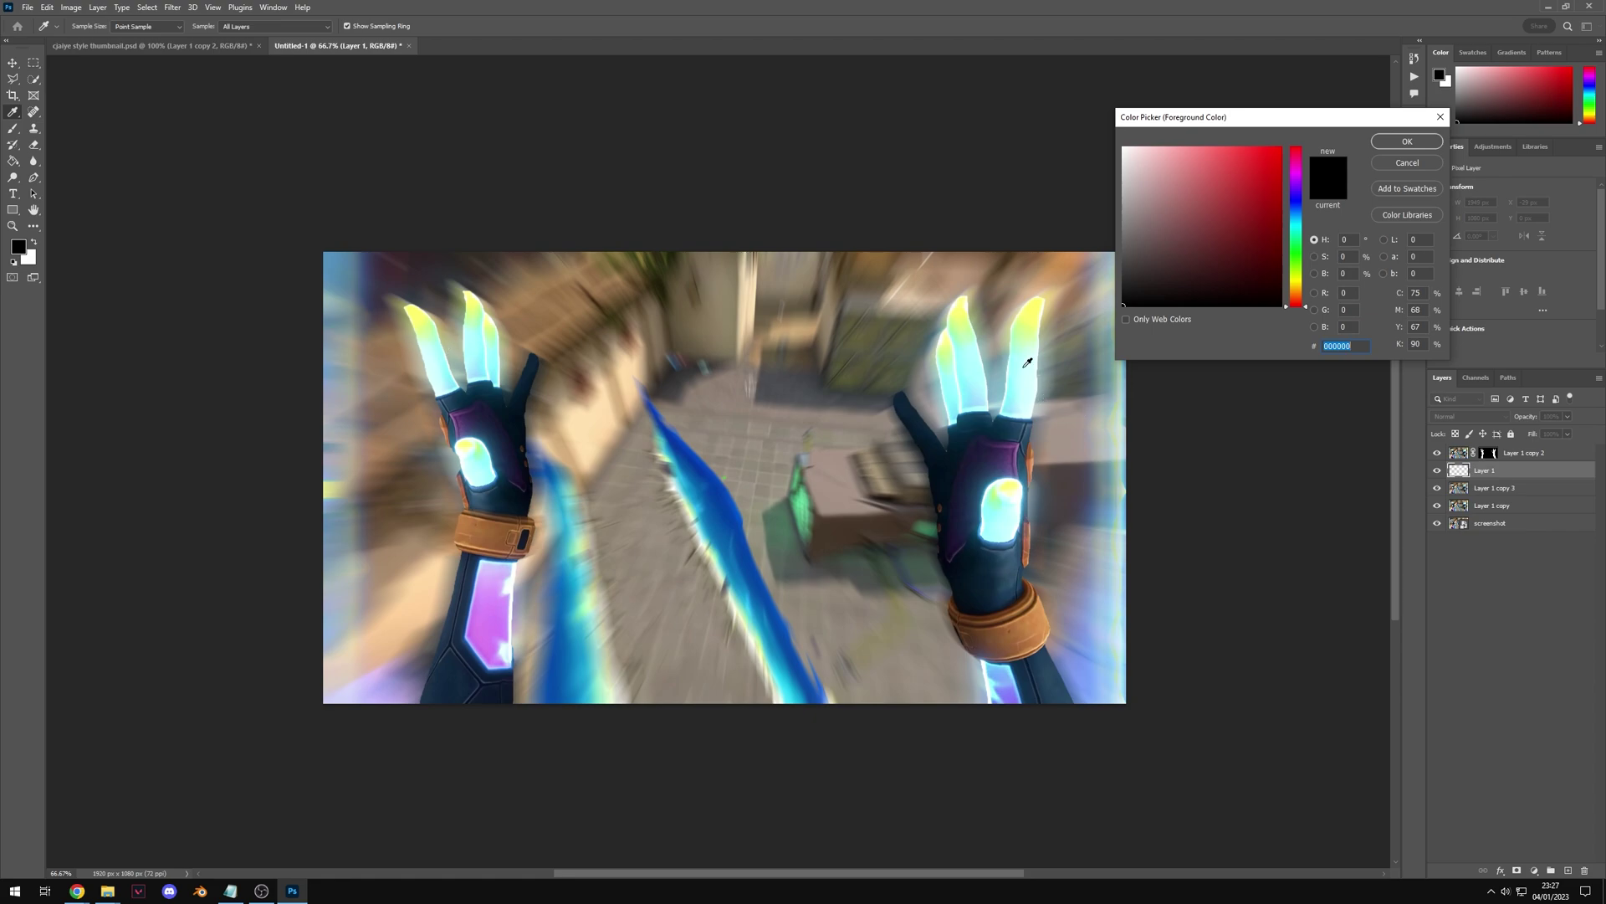
click(975, 378)
drag(975, 379, 975, 387)
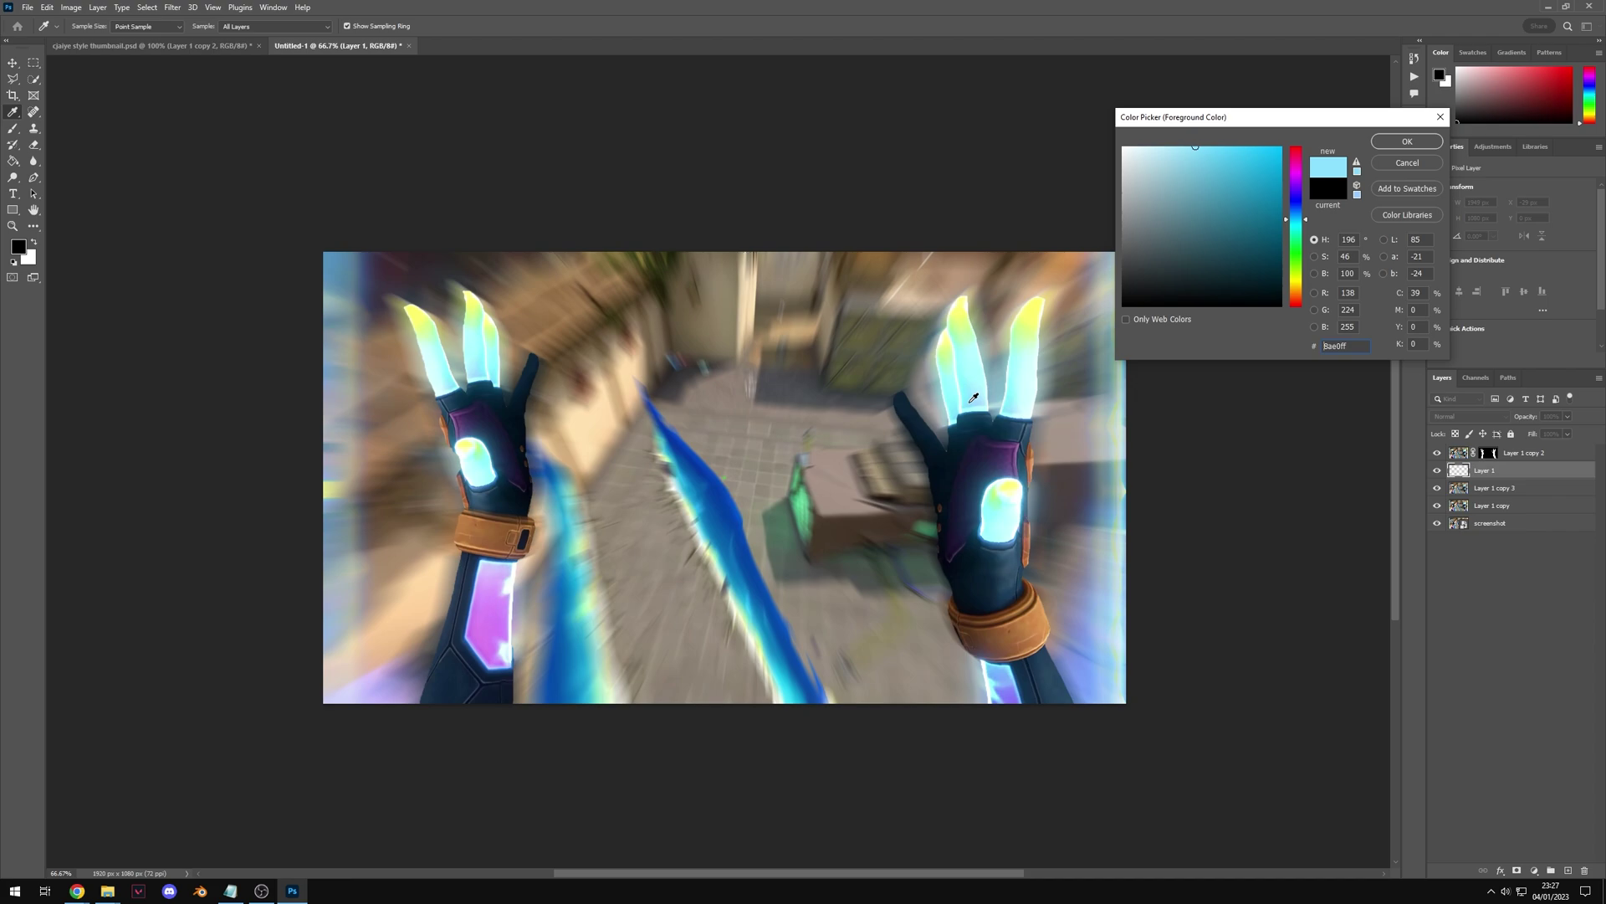
key(Return)
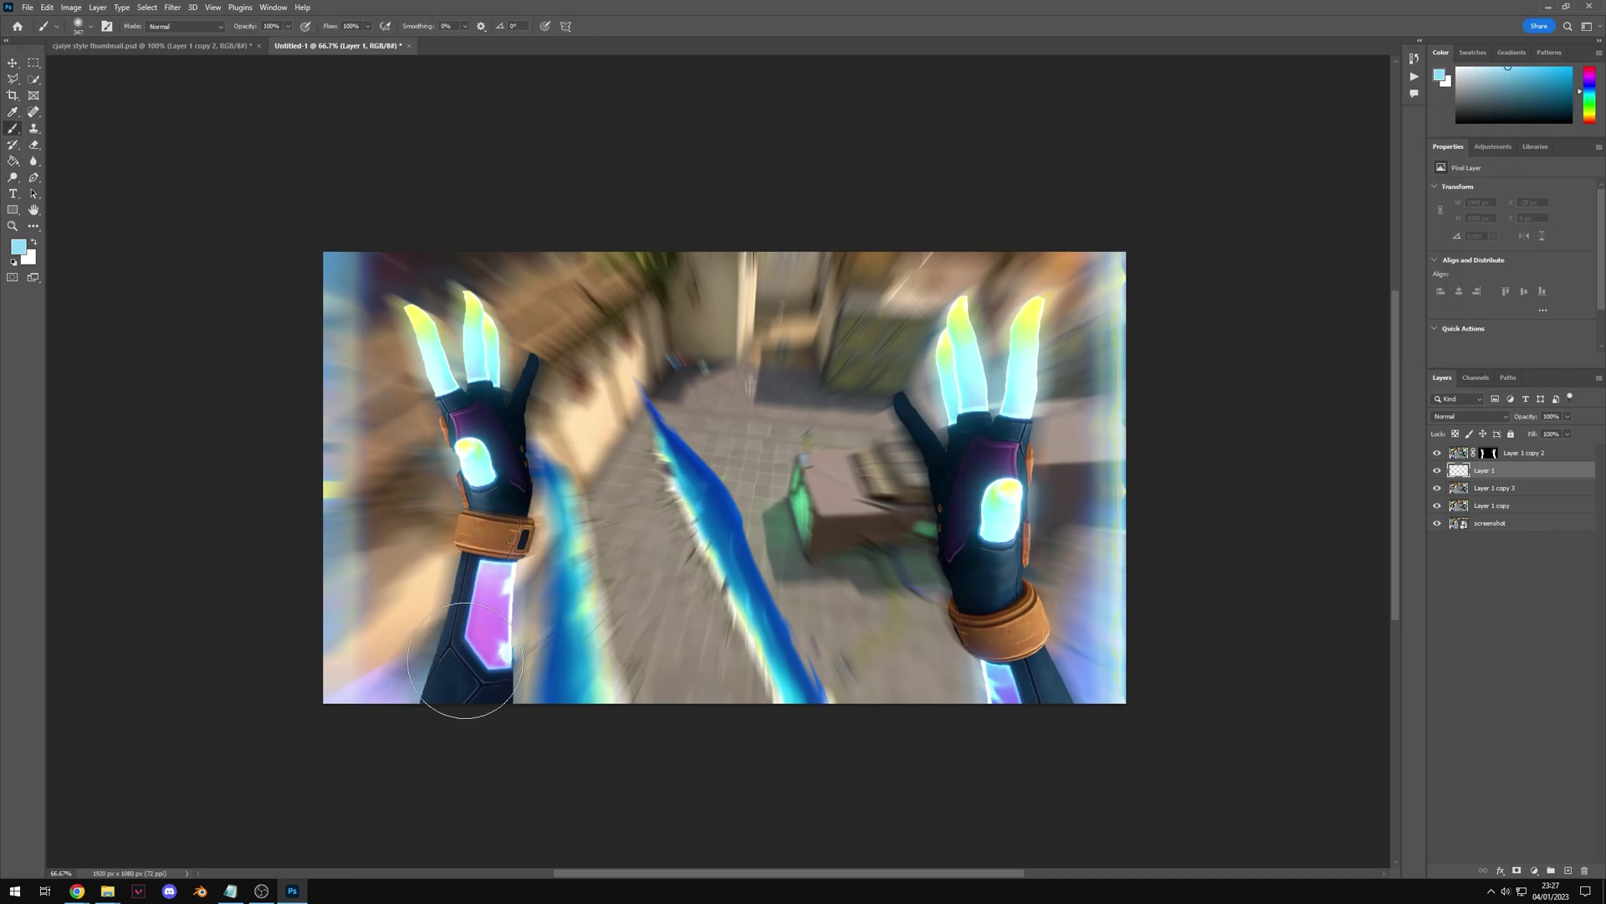
- Paint a light blue glow around both hands and forearms on Layer 1, and set its blend mode to Soft Light
mouse_move(465, 660)
mouse_down()
mouse_move(495, 462)
mouse_move(462, 396)
mouse_move(481, 326)
mouse_up()
mouse_move(929, 452)
mouse_down()
mouse_move(1006, 351)
mouse_move(996, 818)
mouse_up()
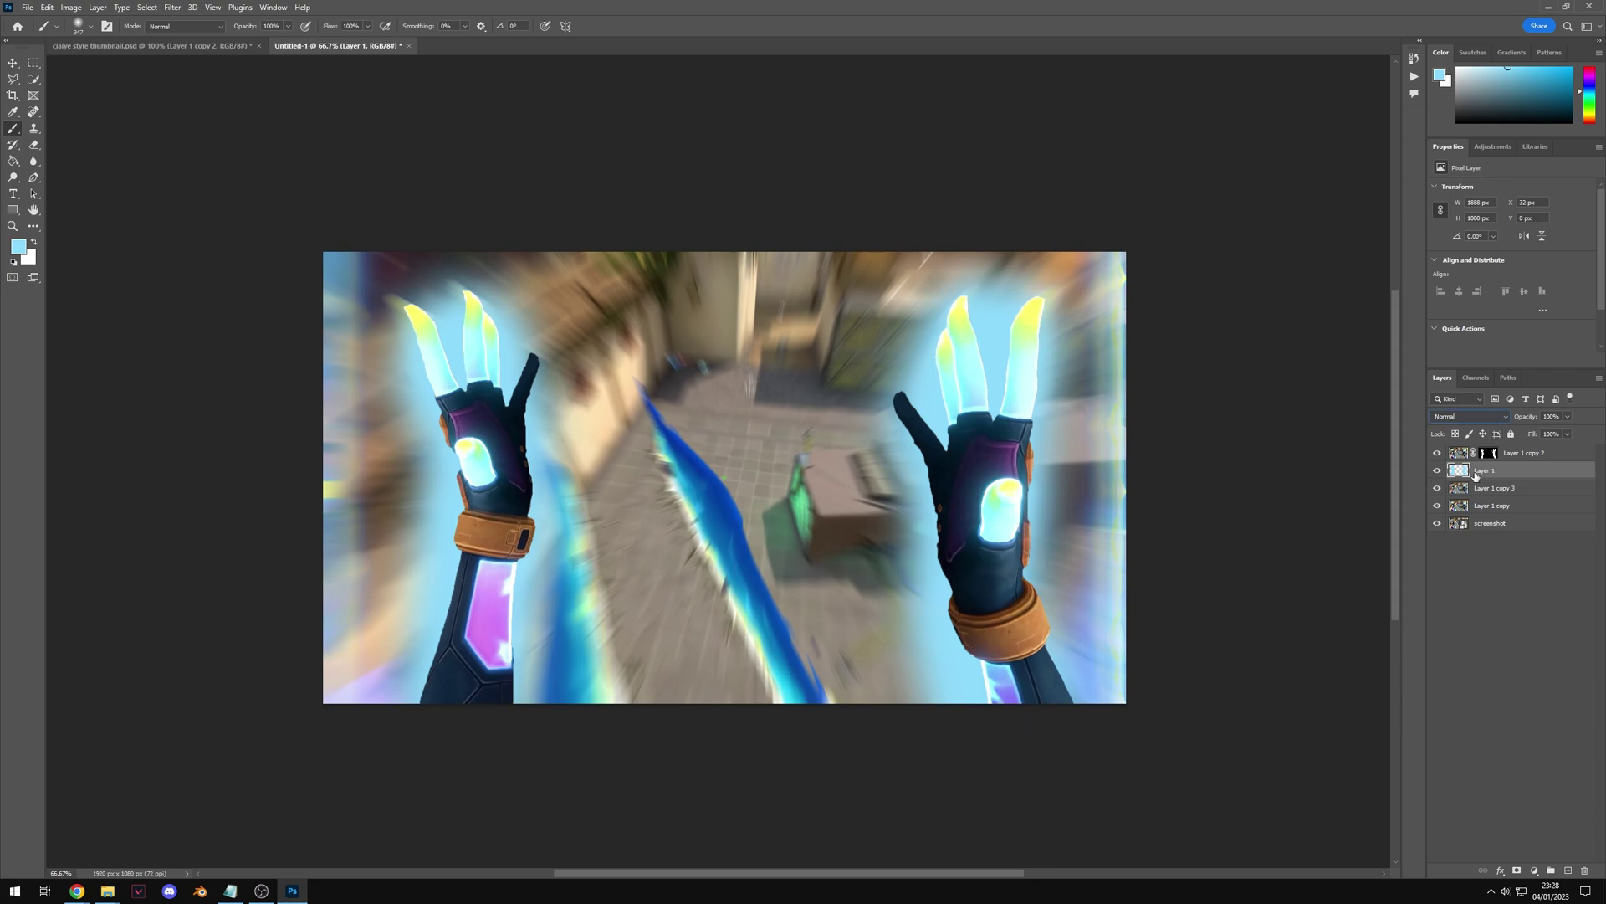
click(1472, 416)
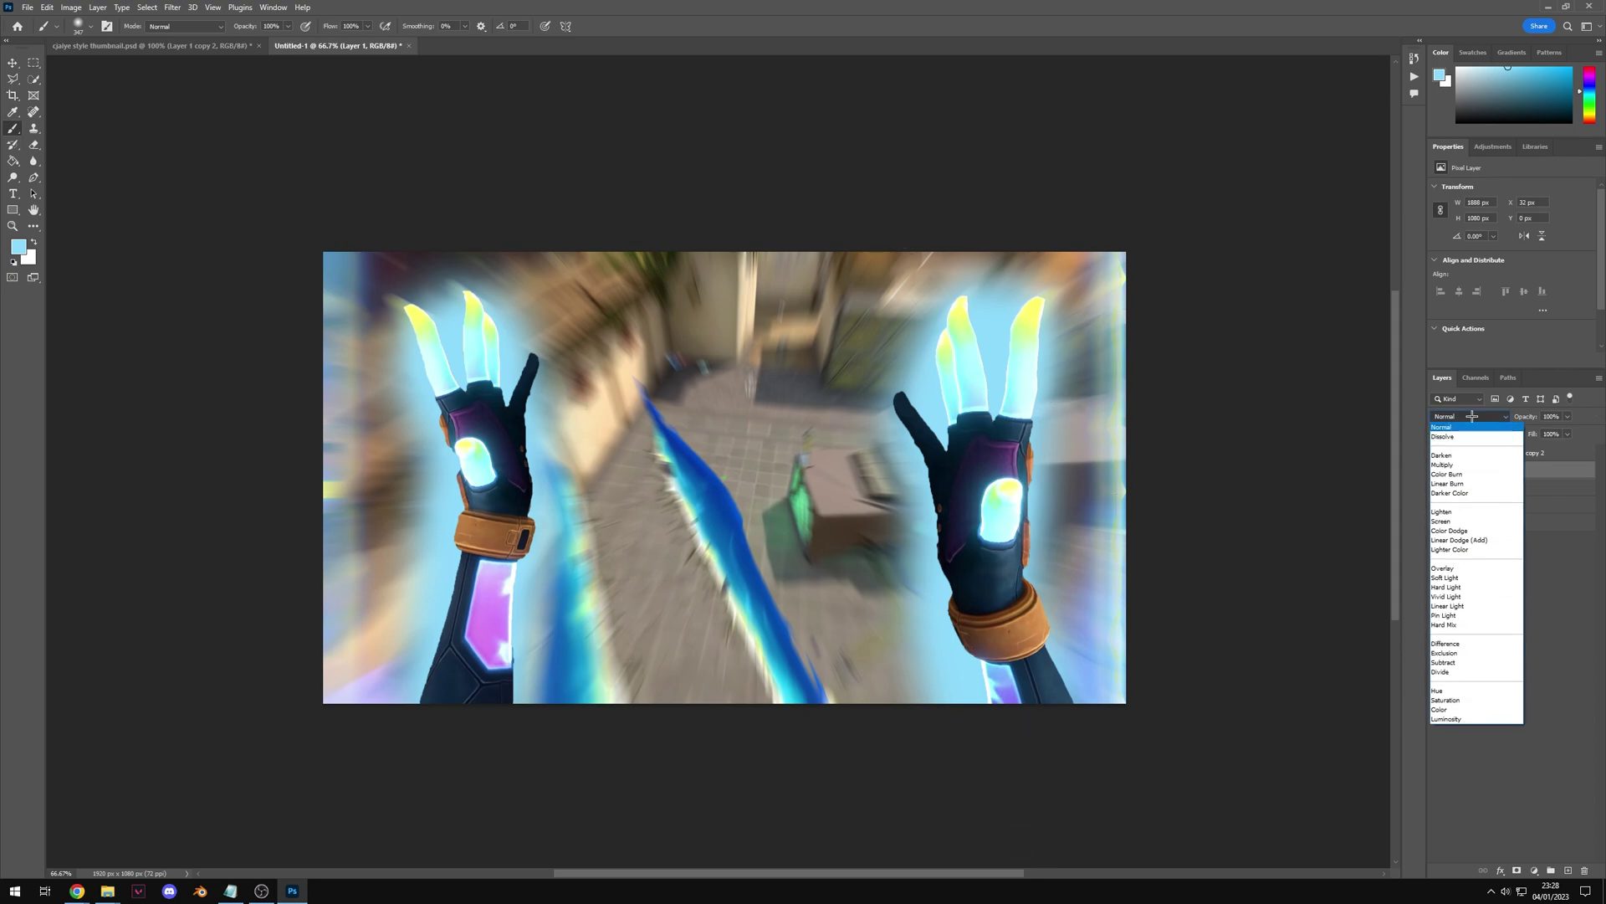
click(1456, 577)
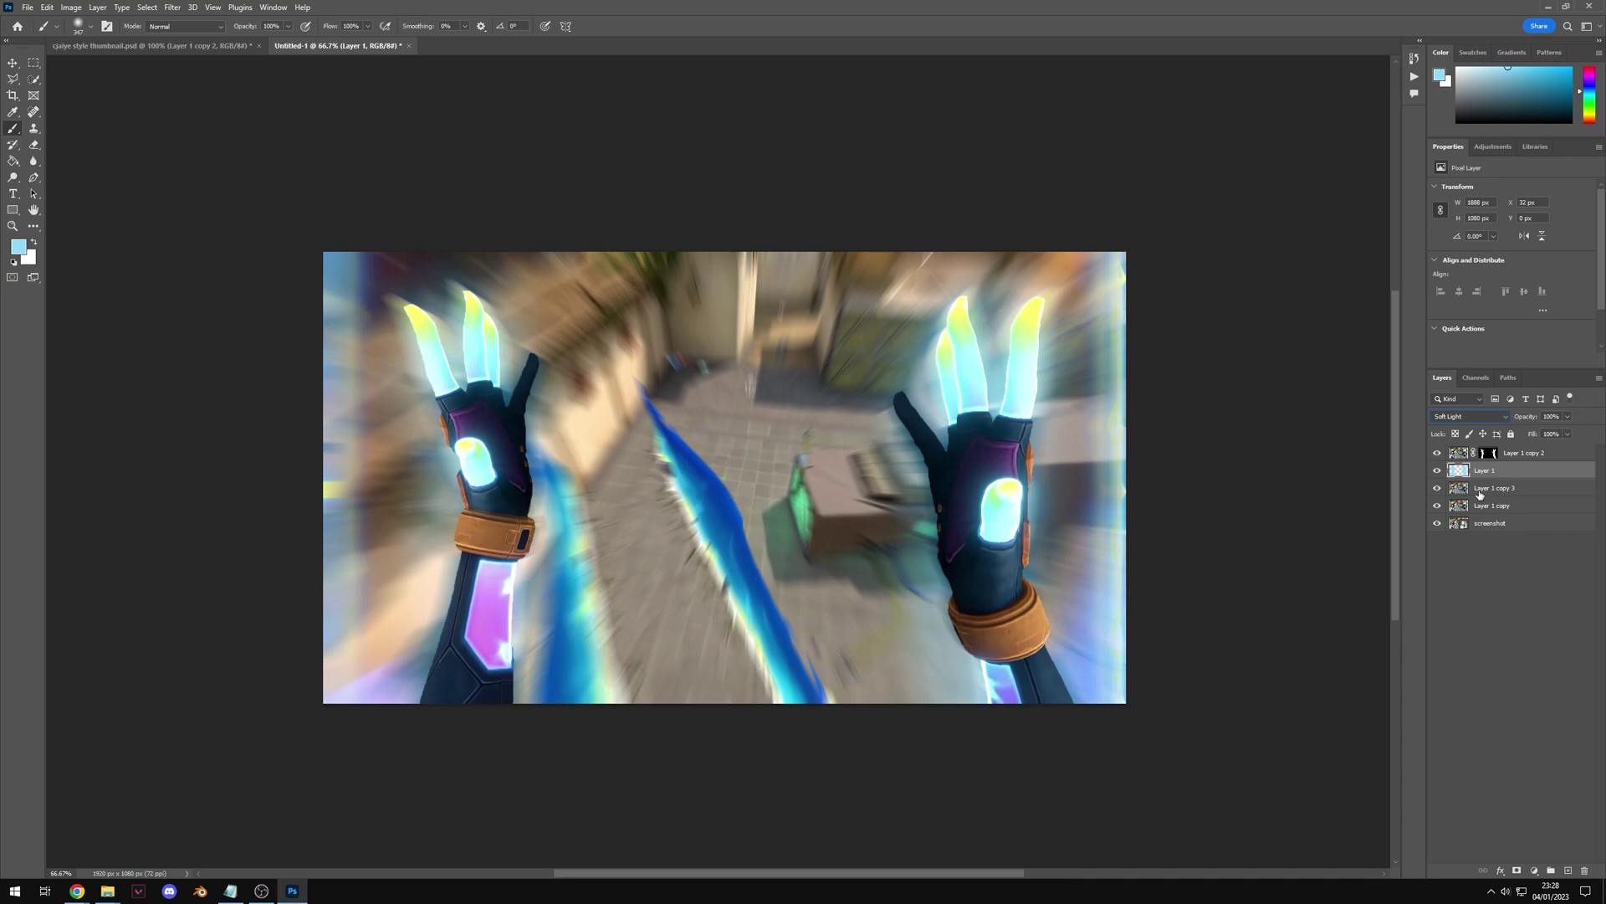
key(z)
alt+click(751, 445)
click(1438, 471)
click(1438, 471)
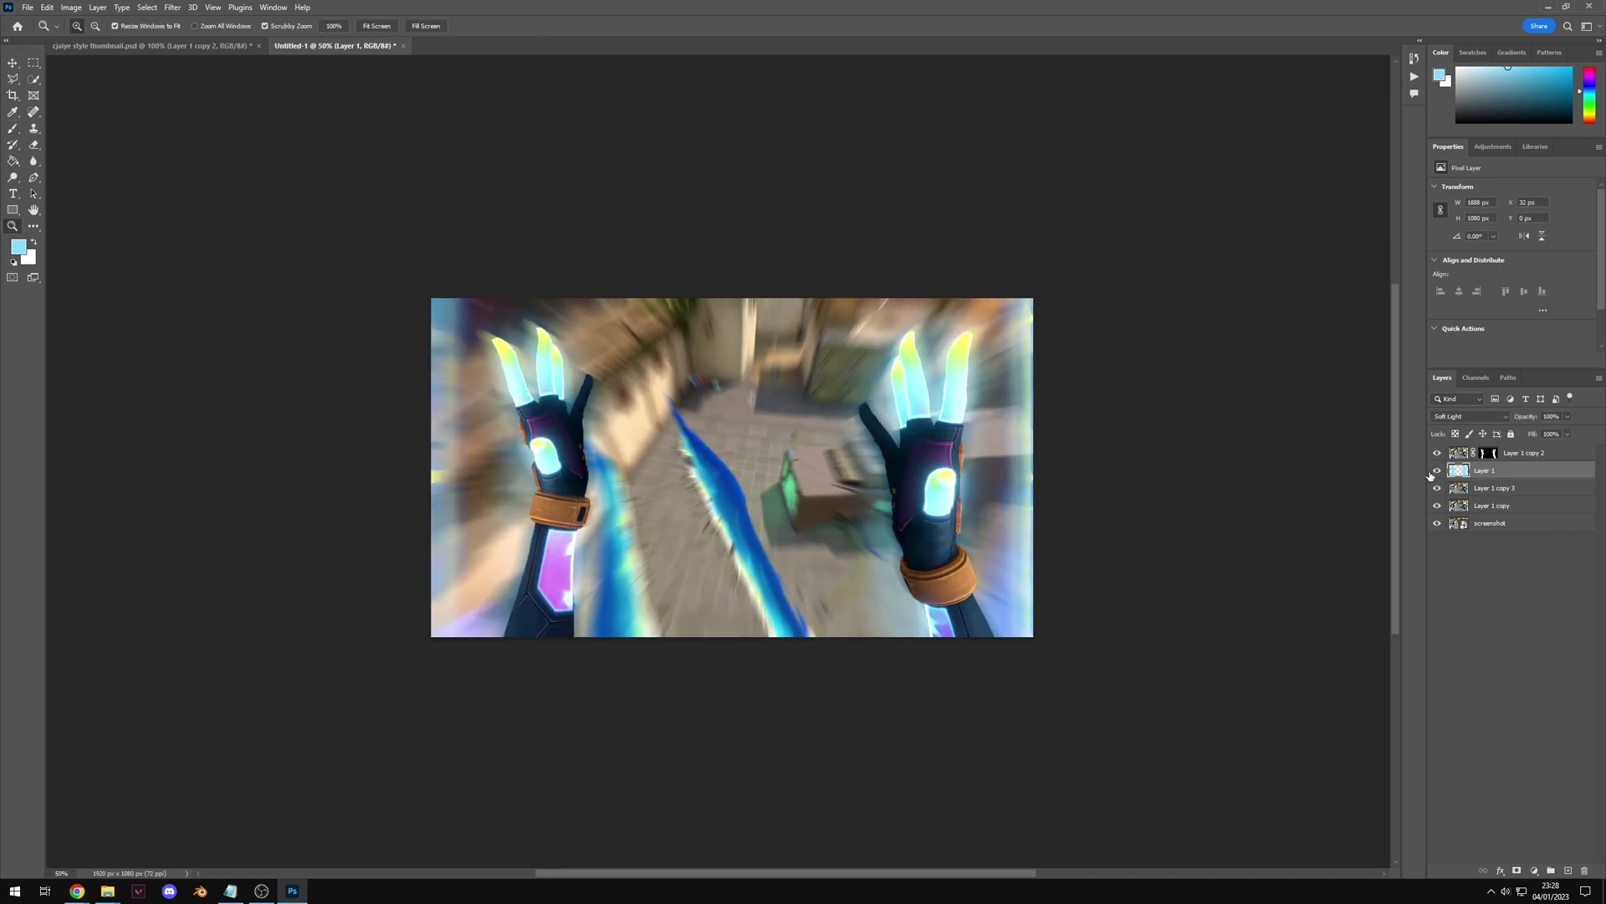
click(676, 485)
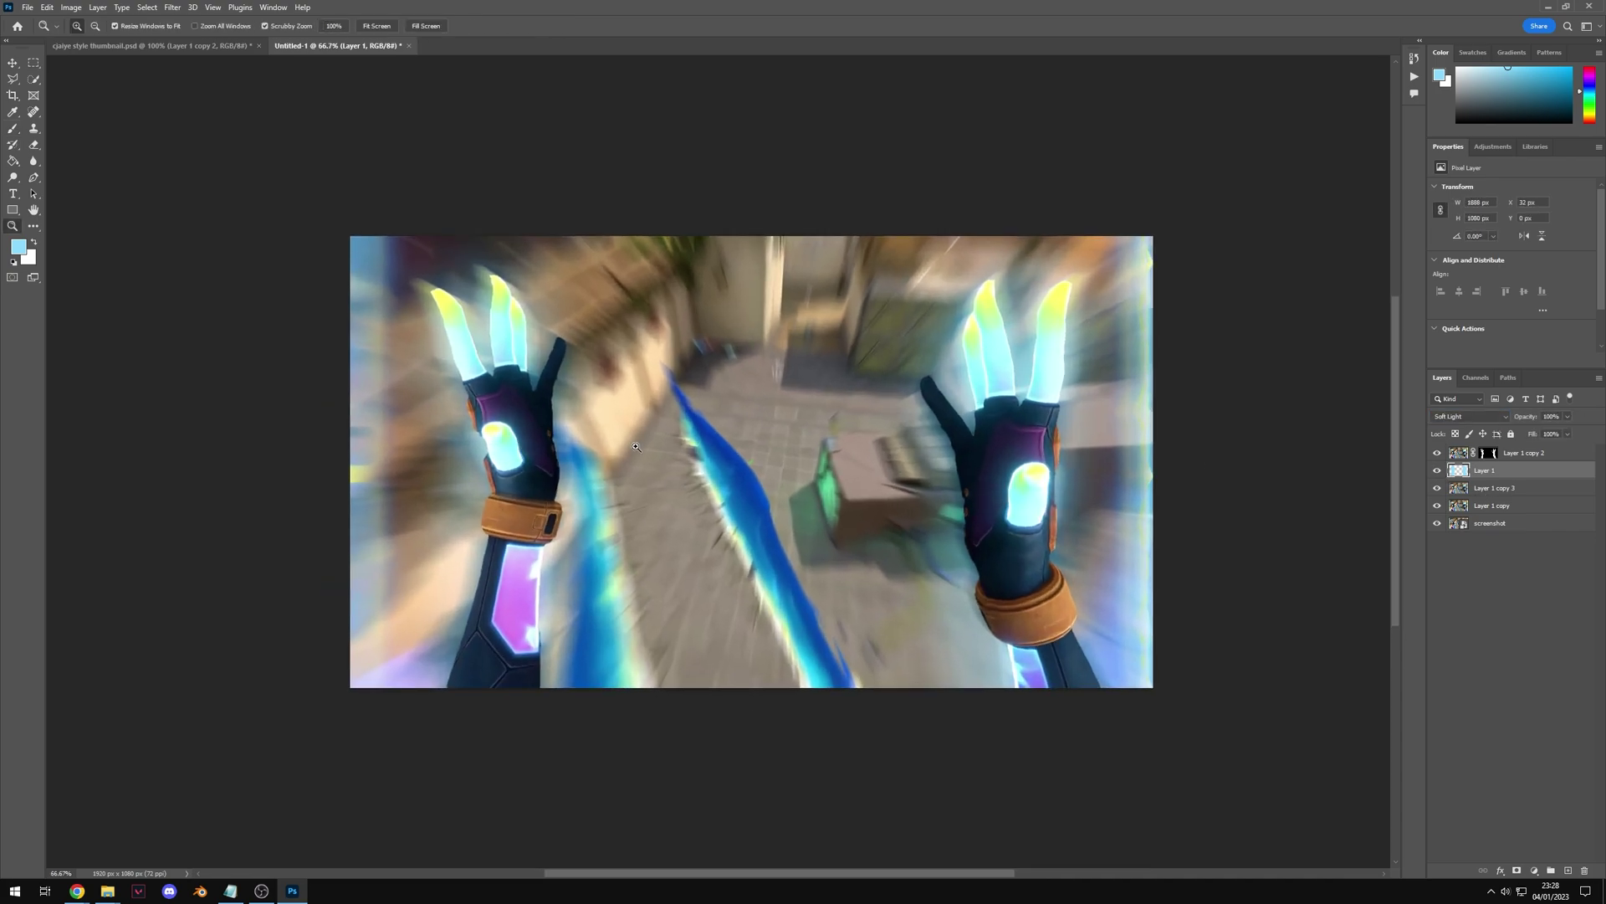
click(737, 494)
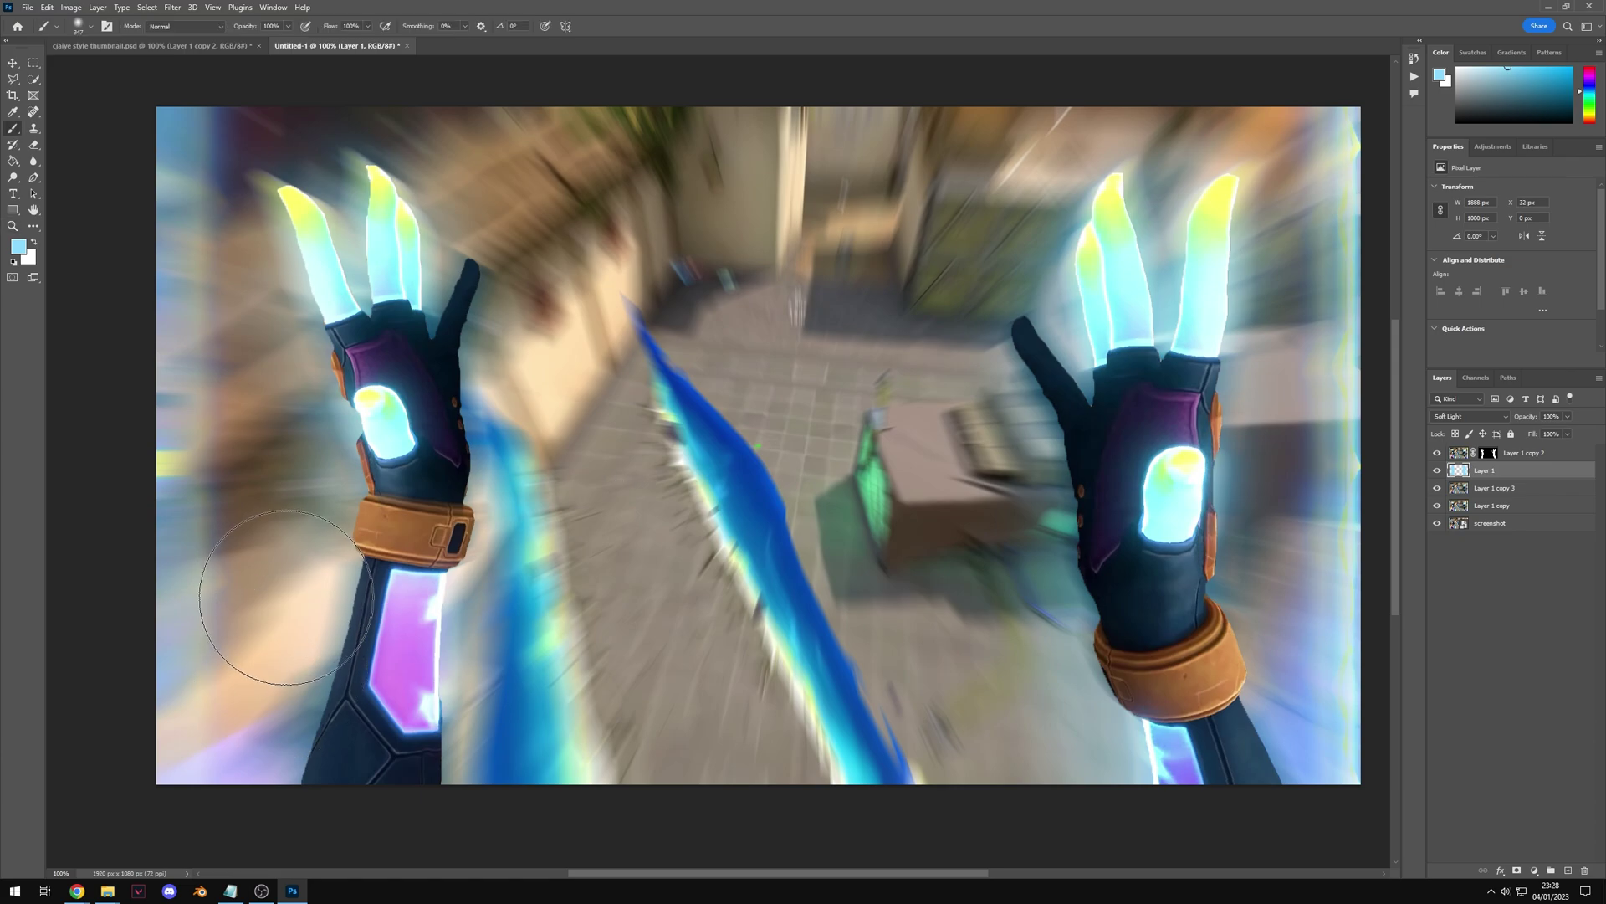
- Add a text layer near the image center reading "(All) Raze: What on earth!?"
key(t)
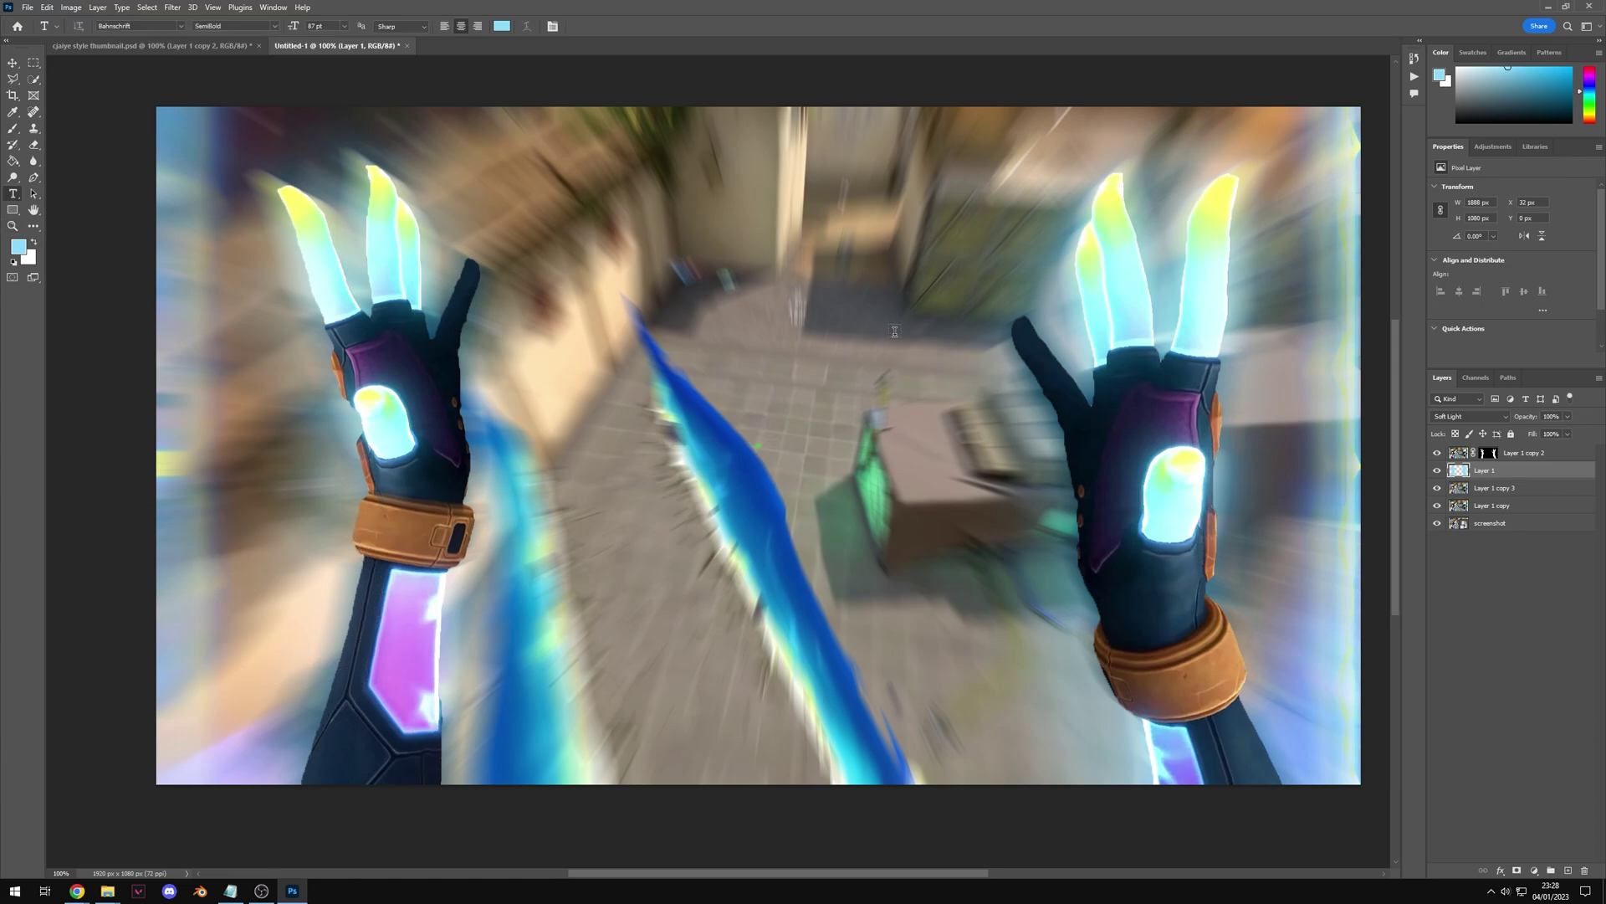
click(714, 430)
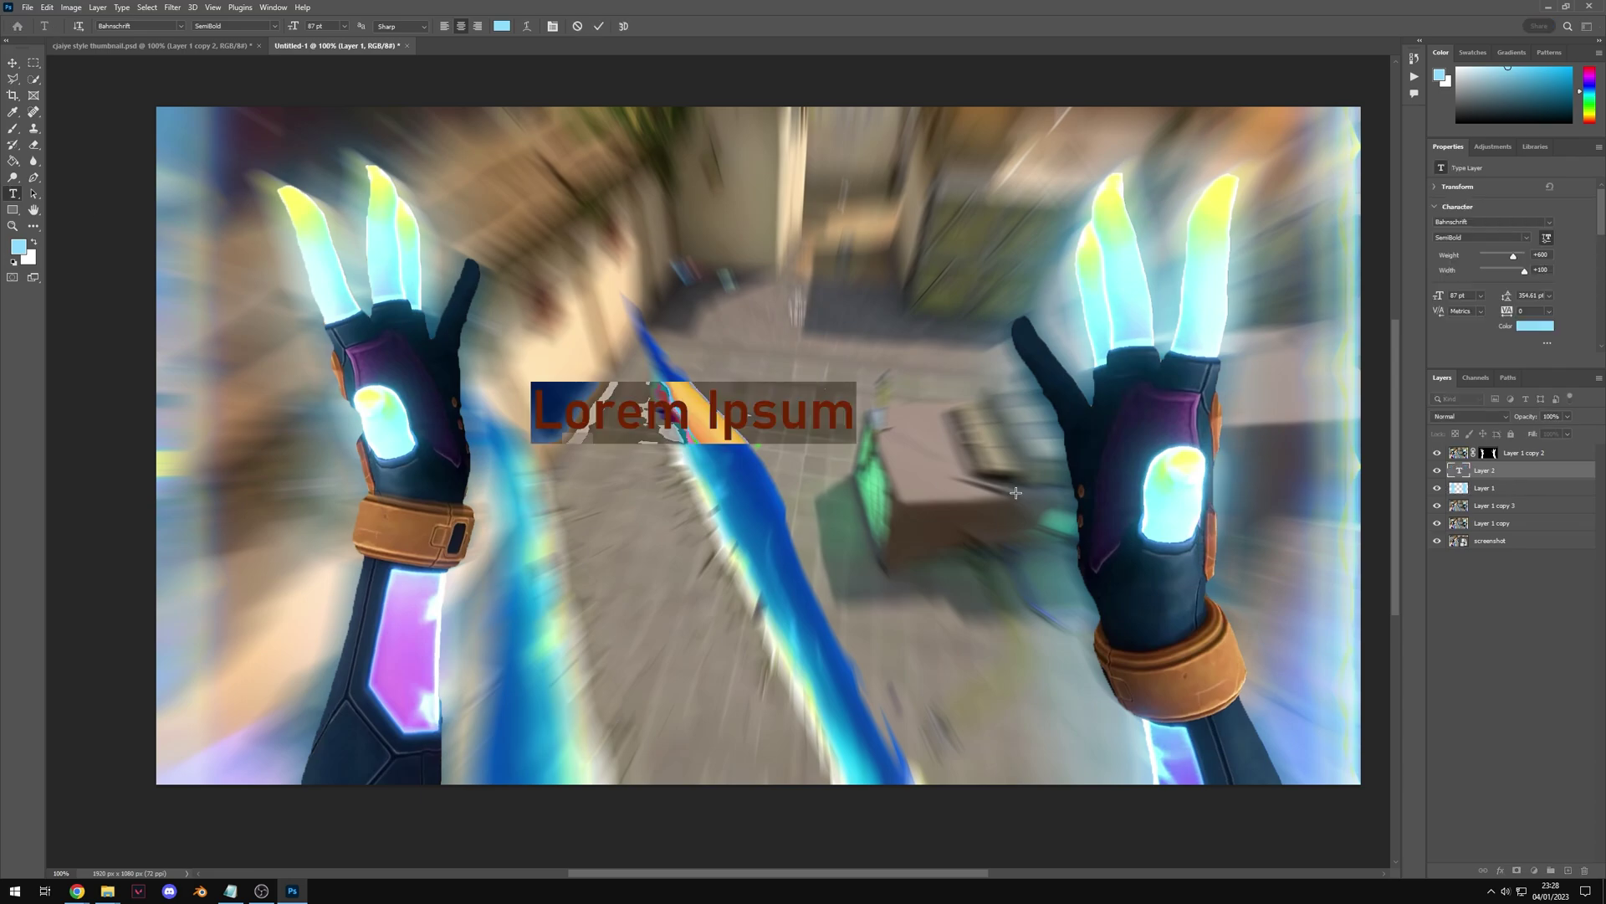
key(BackSpace)
text((All))
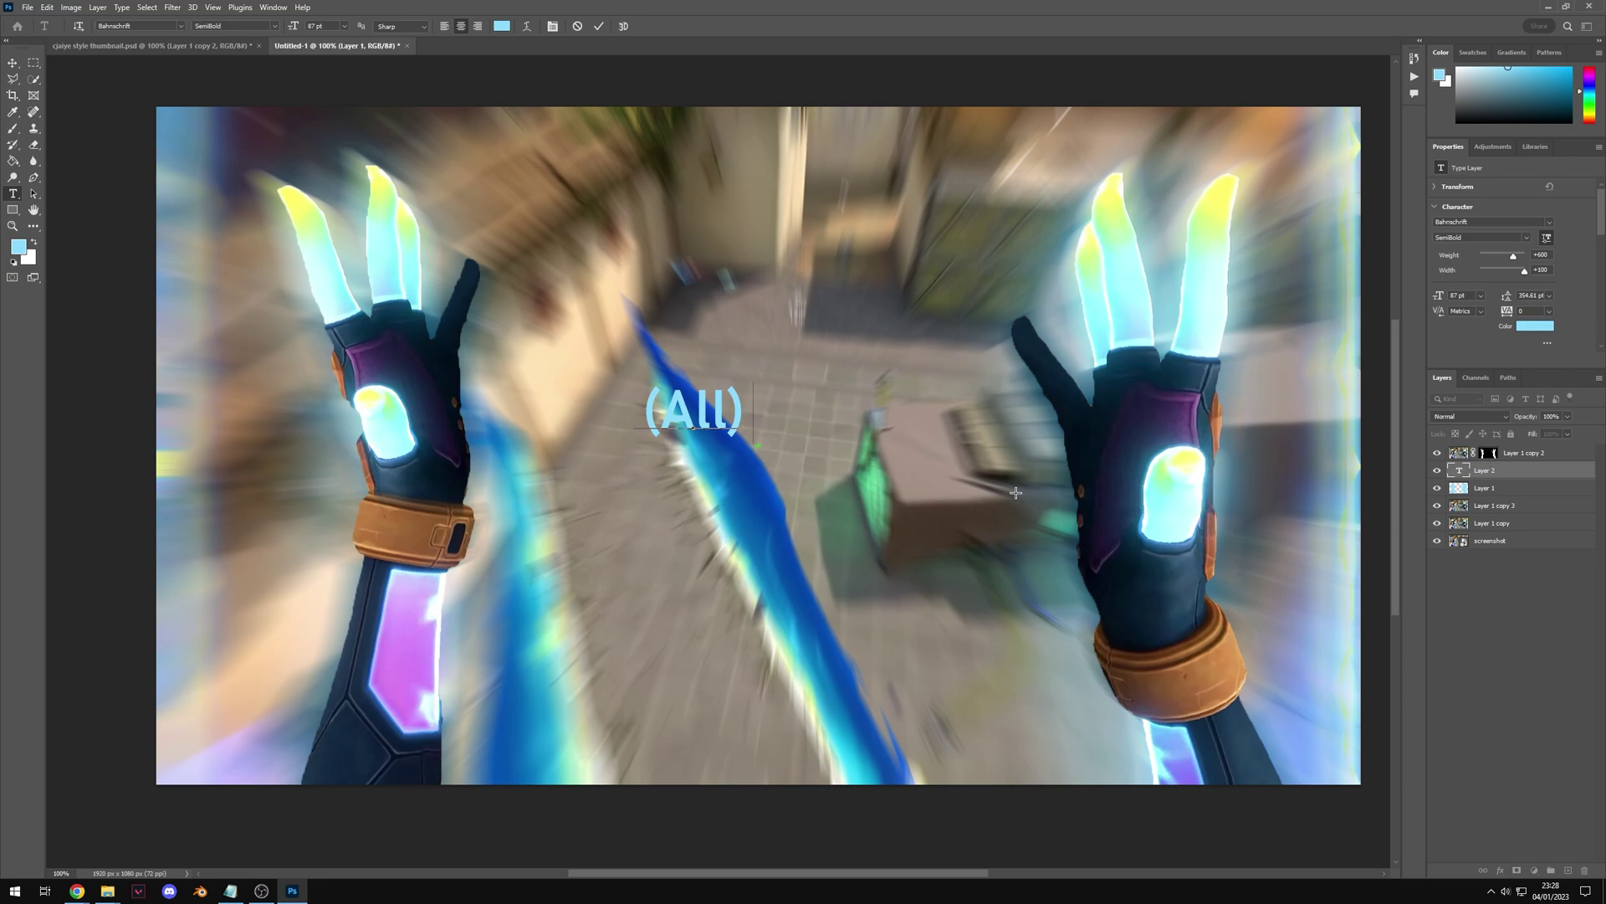
text( Raze:)
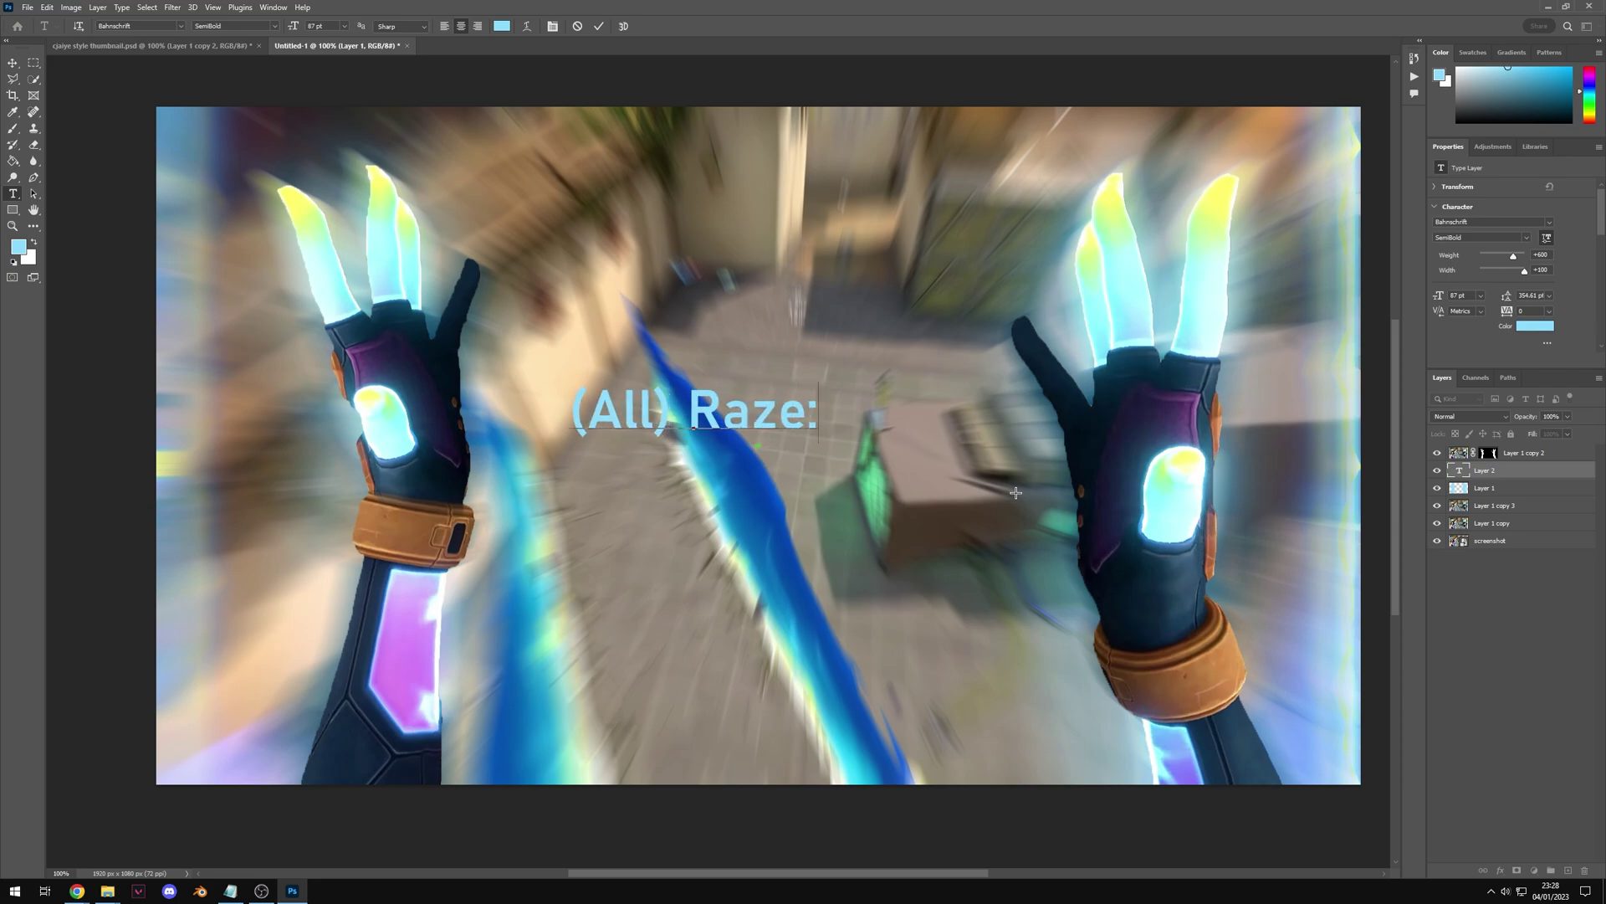
text( What on)
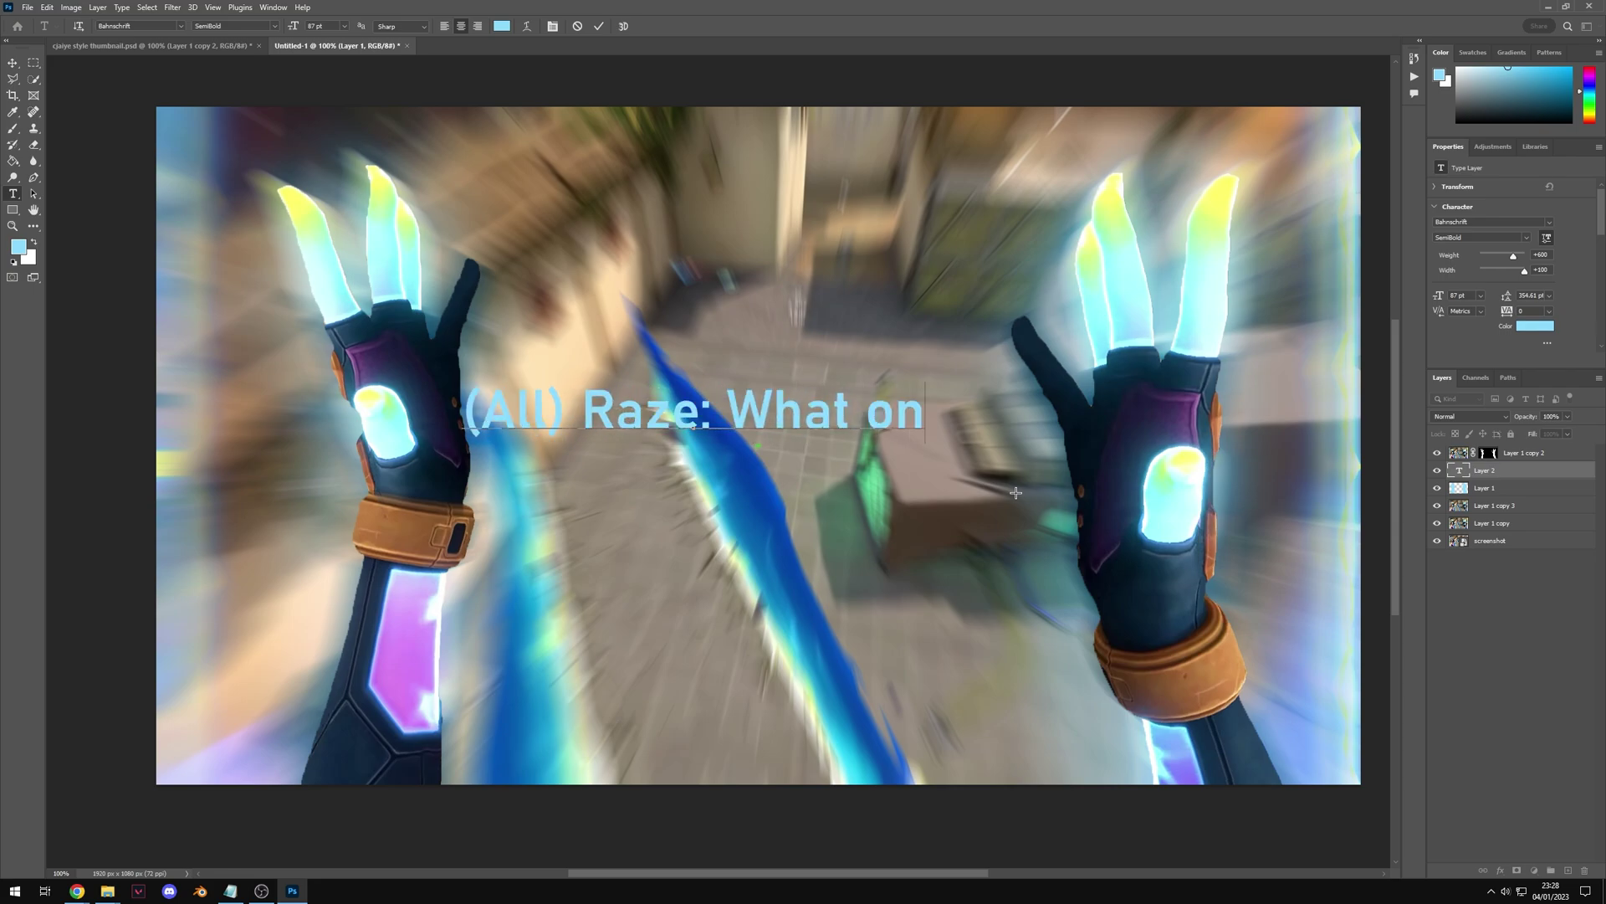
text( earth!?)
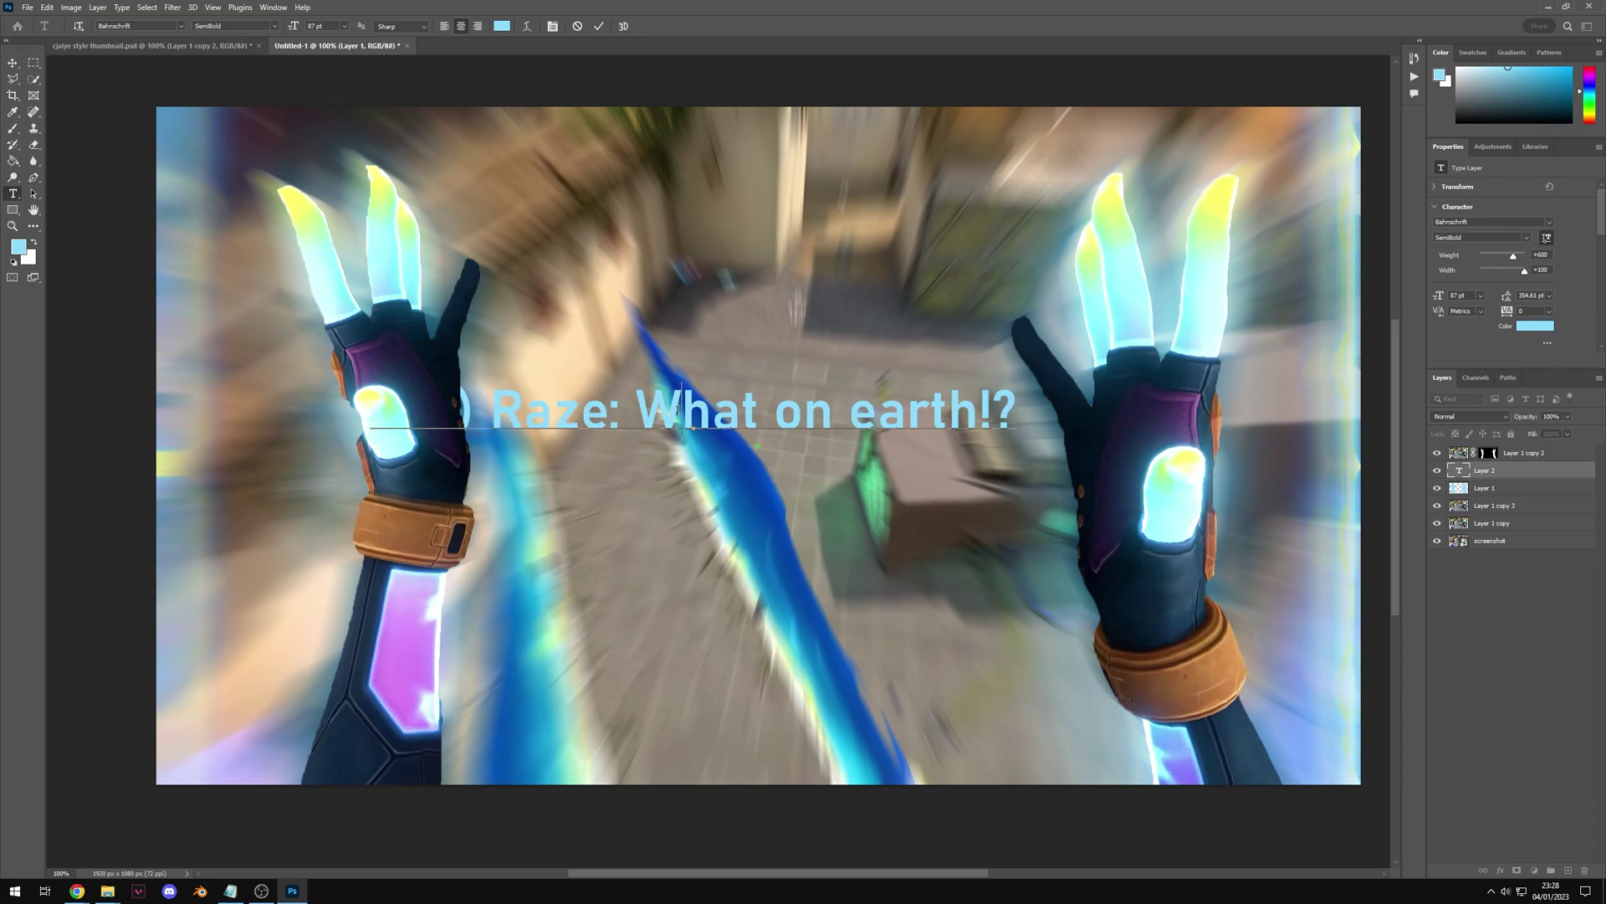
- Color the whole text line white, then recolor only its "(All) Raze:" part red ff0000
key(ctrl+a)
click(505, 28)
drag(1228, 252, 1120, 144)
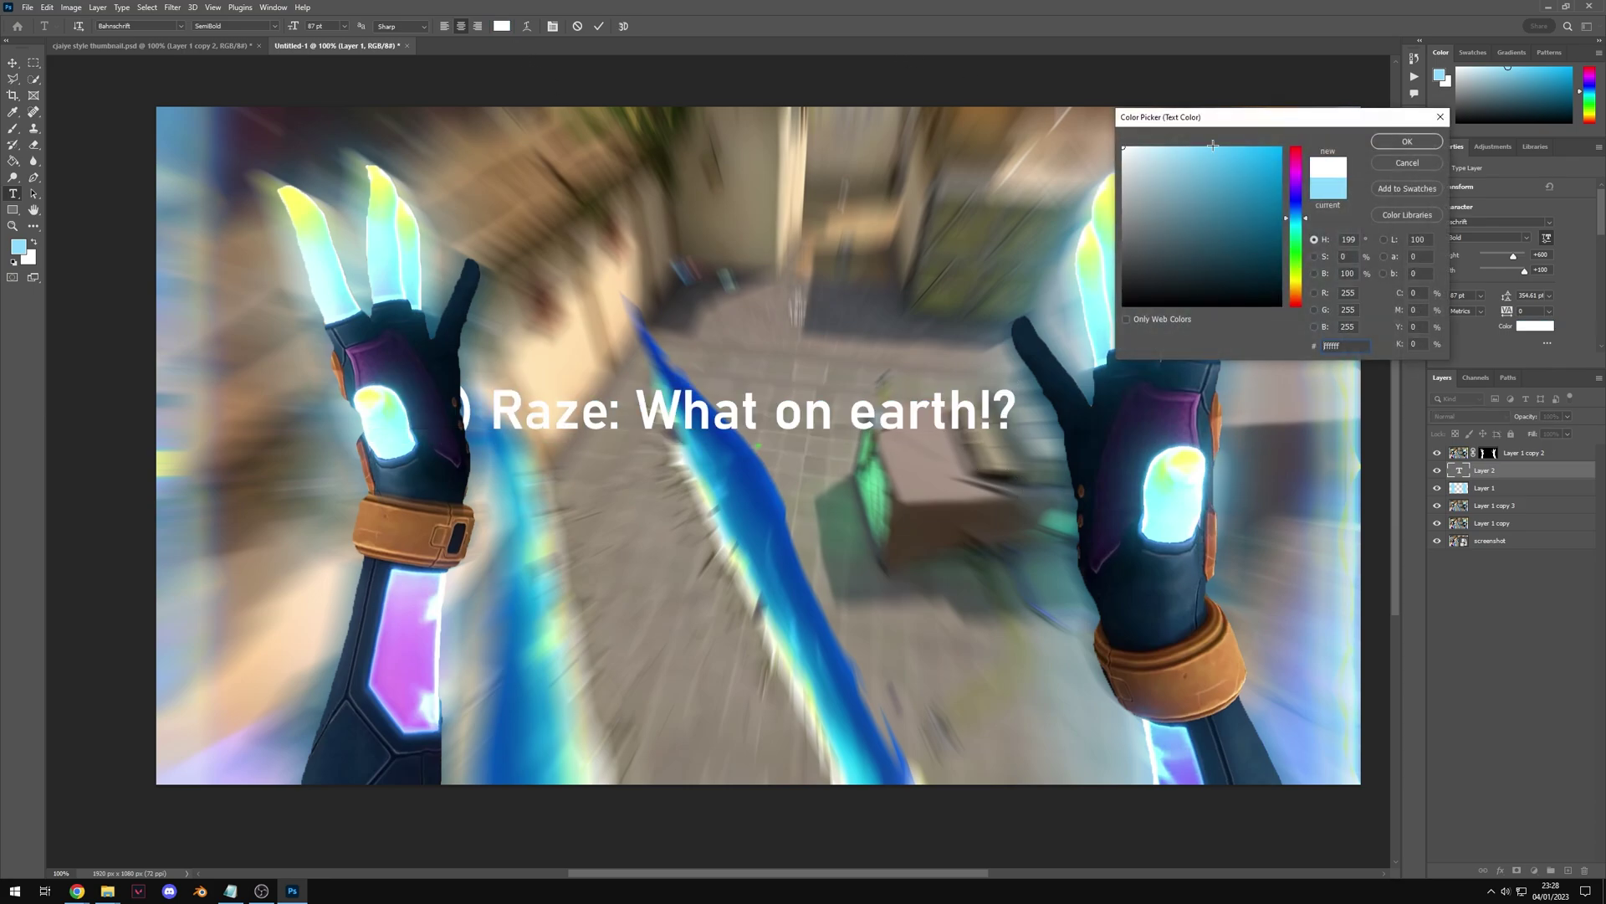
click(1407, 141)
drag(623, 414, 369, 416)
click(502, 26)
text(ff0000)
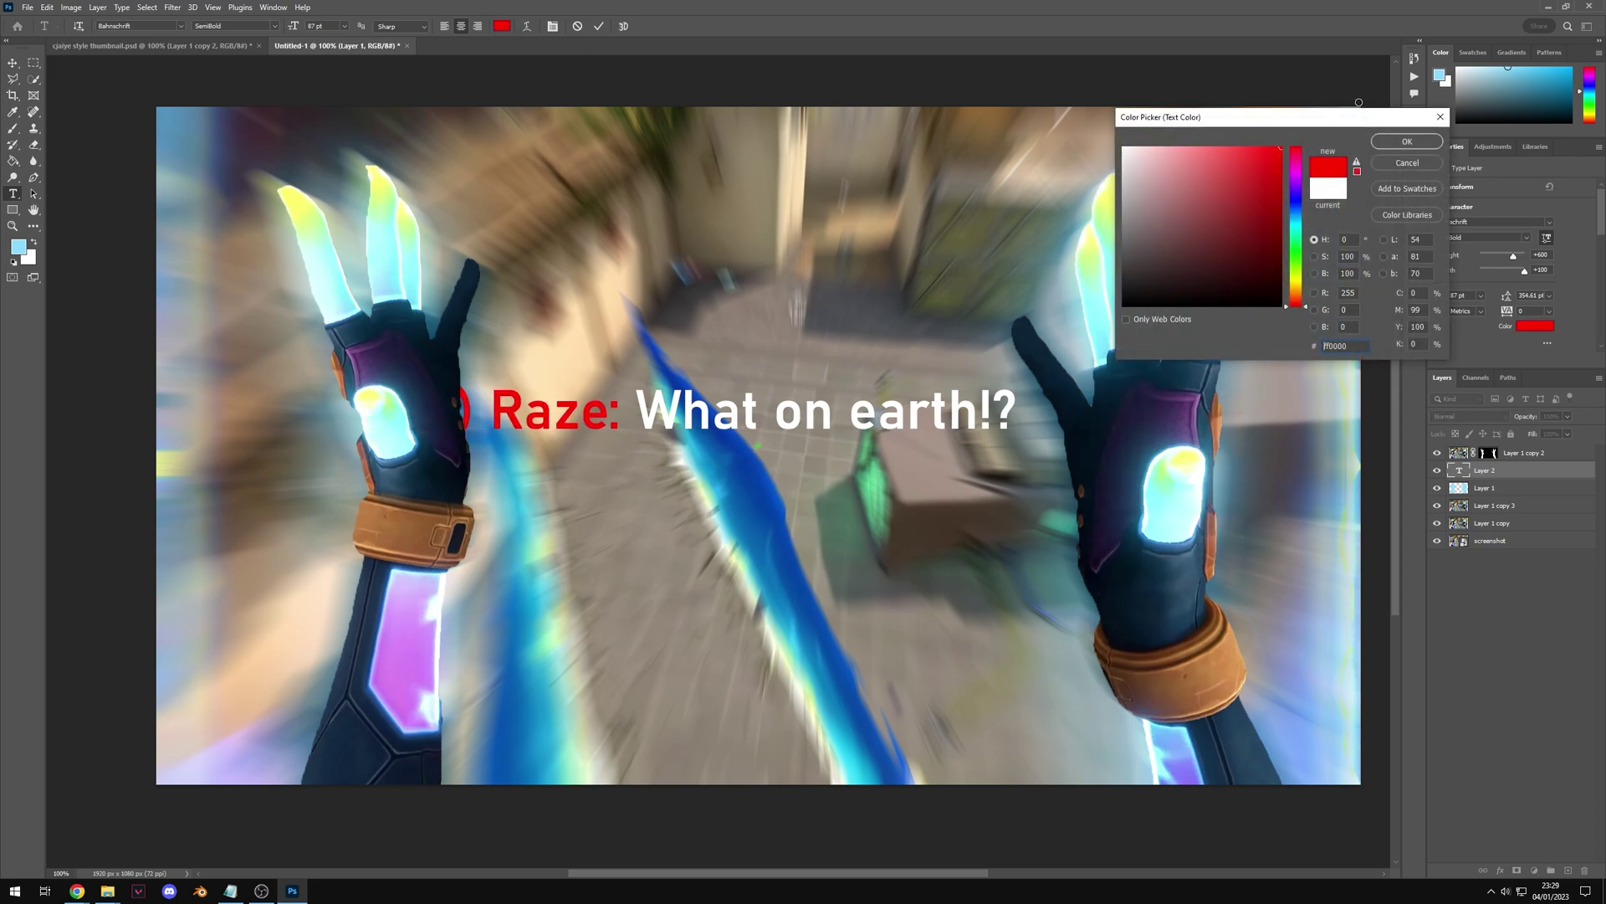
click(1408, 142)
- Bring the text layer to the top of the layer stack and move the text to the image's lower left
click(37, 63)
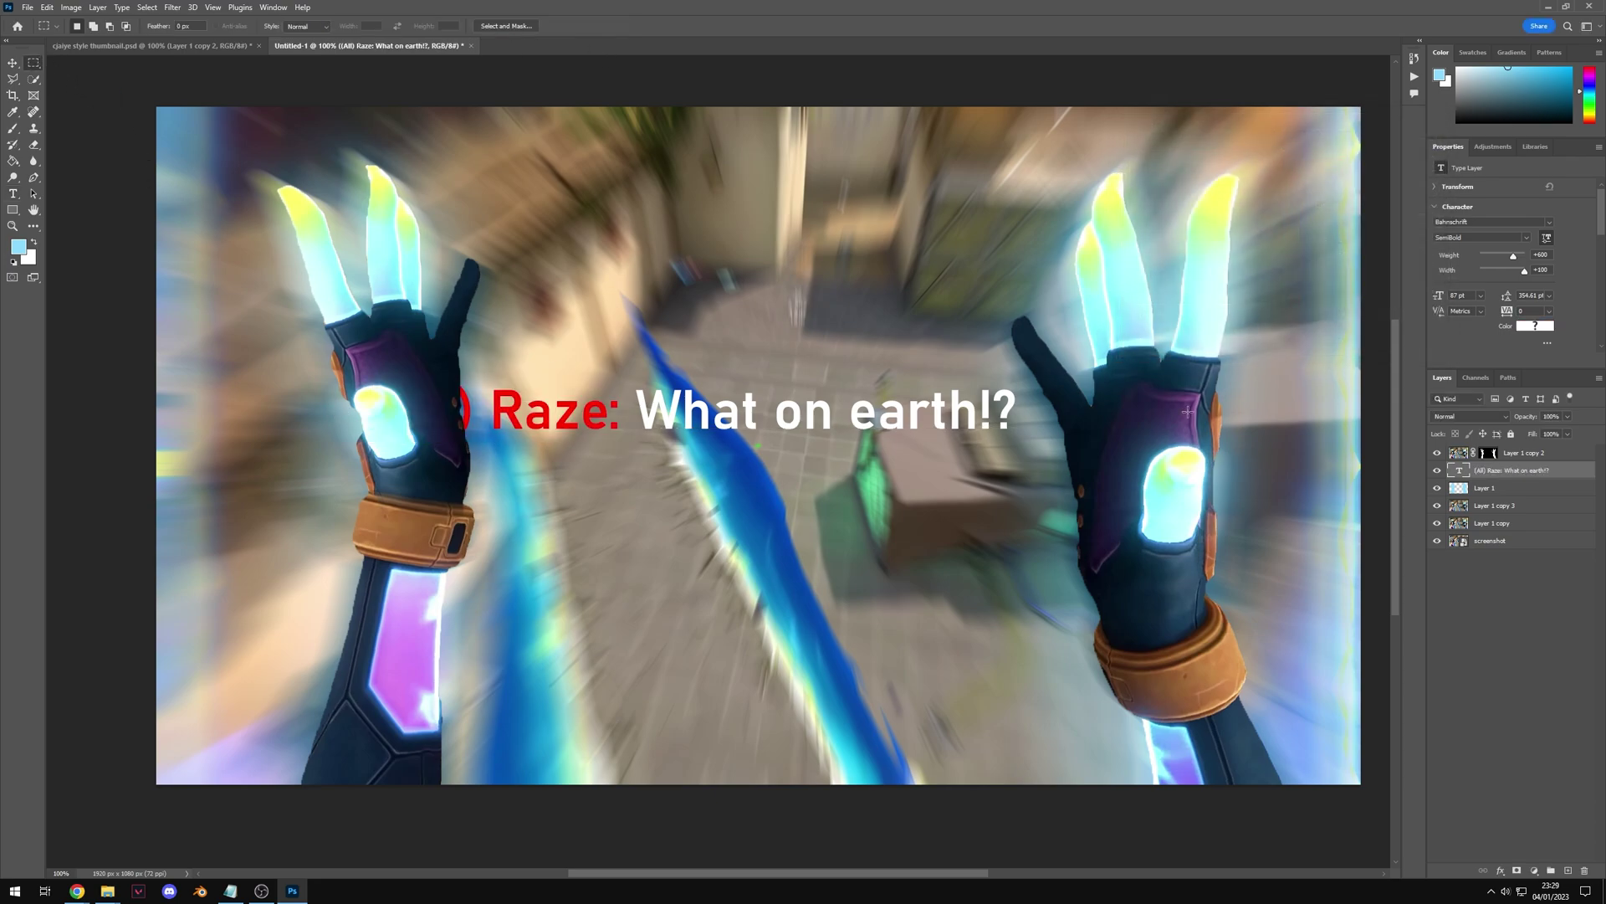
drag(1489, 473, 1503, 446)
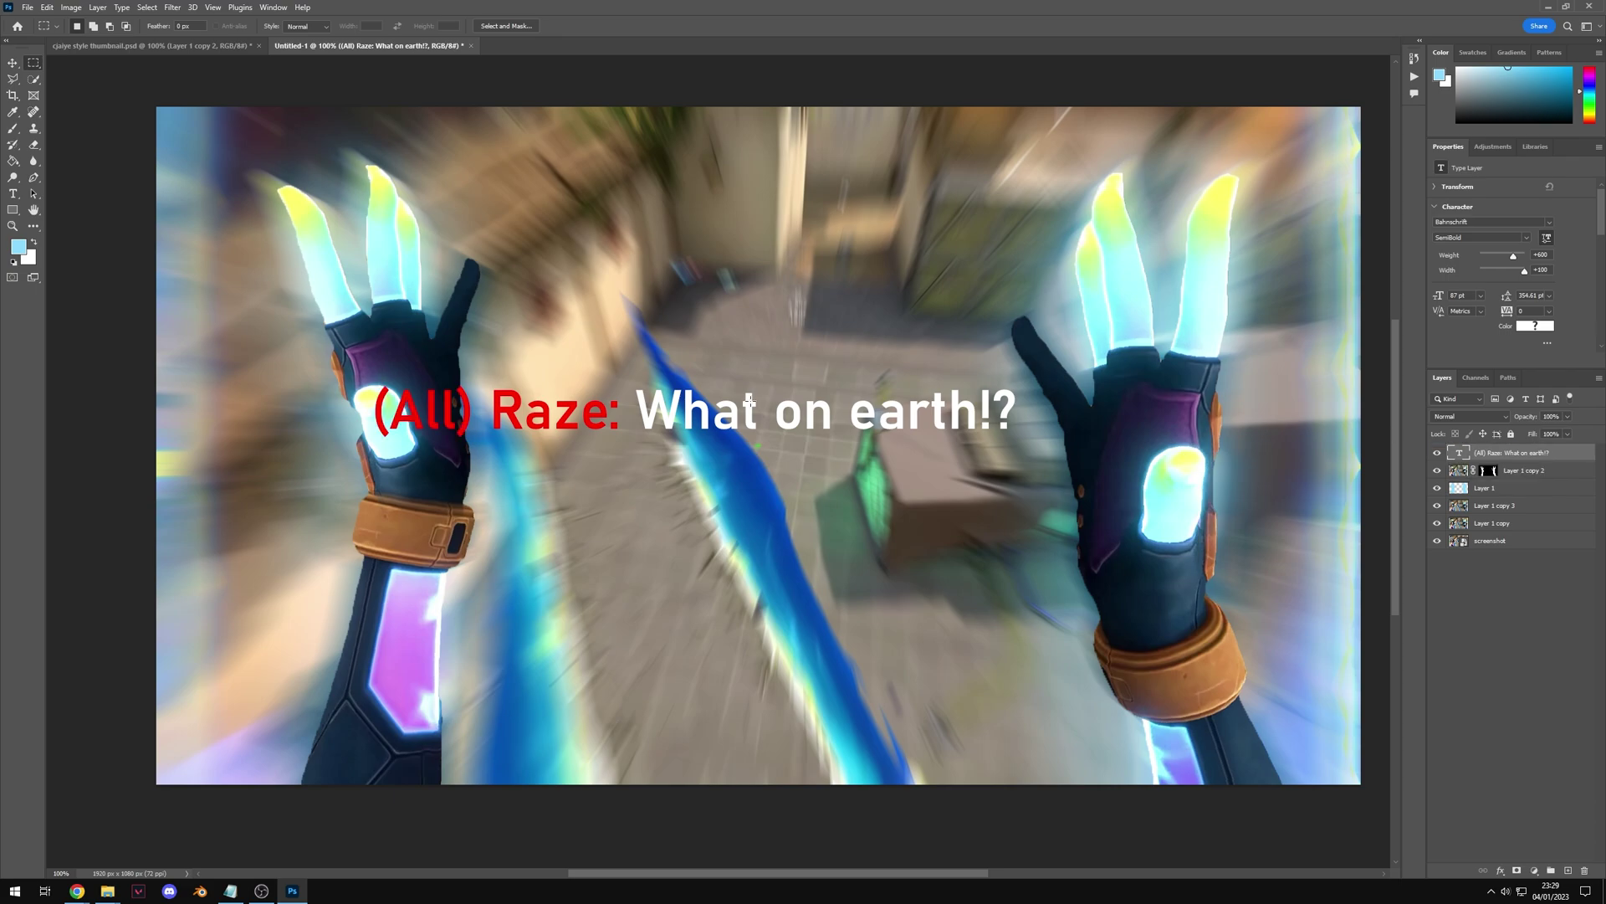
key(v)
scroll(746, 403, down, 1)
drag(801, 419, 704, 580)
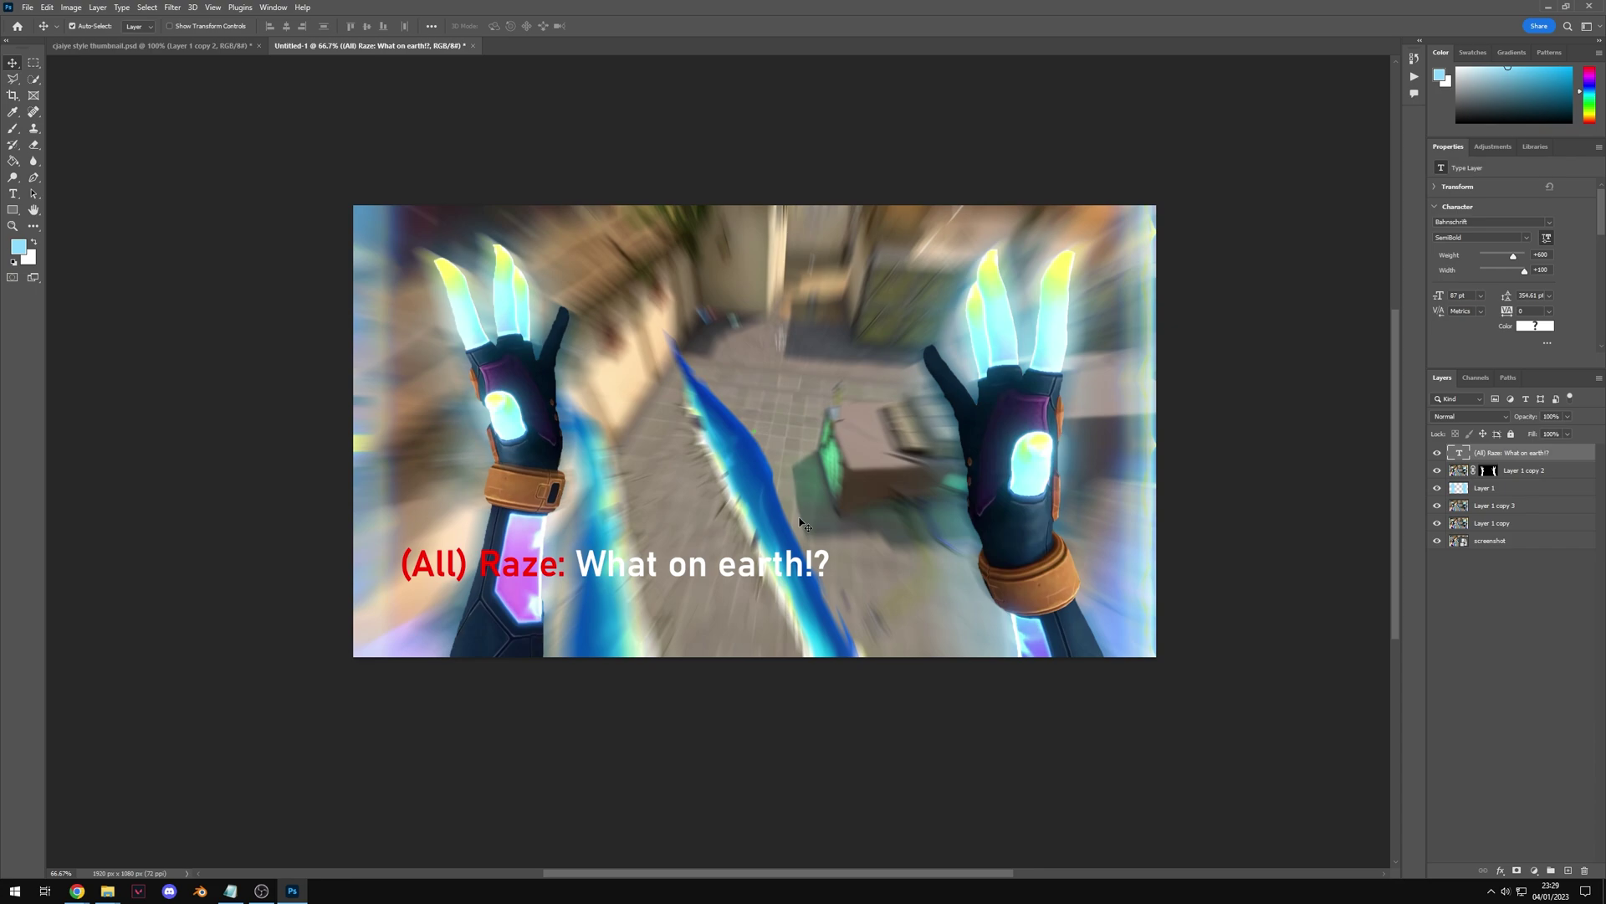
- Scale the text down to about 82% and nudge it slightly lower over the left forearm
key(ctrl+t)
drag(834, 546, 753, 551)
drag(728, 573, 730, 583)
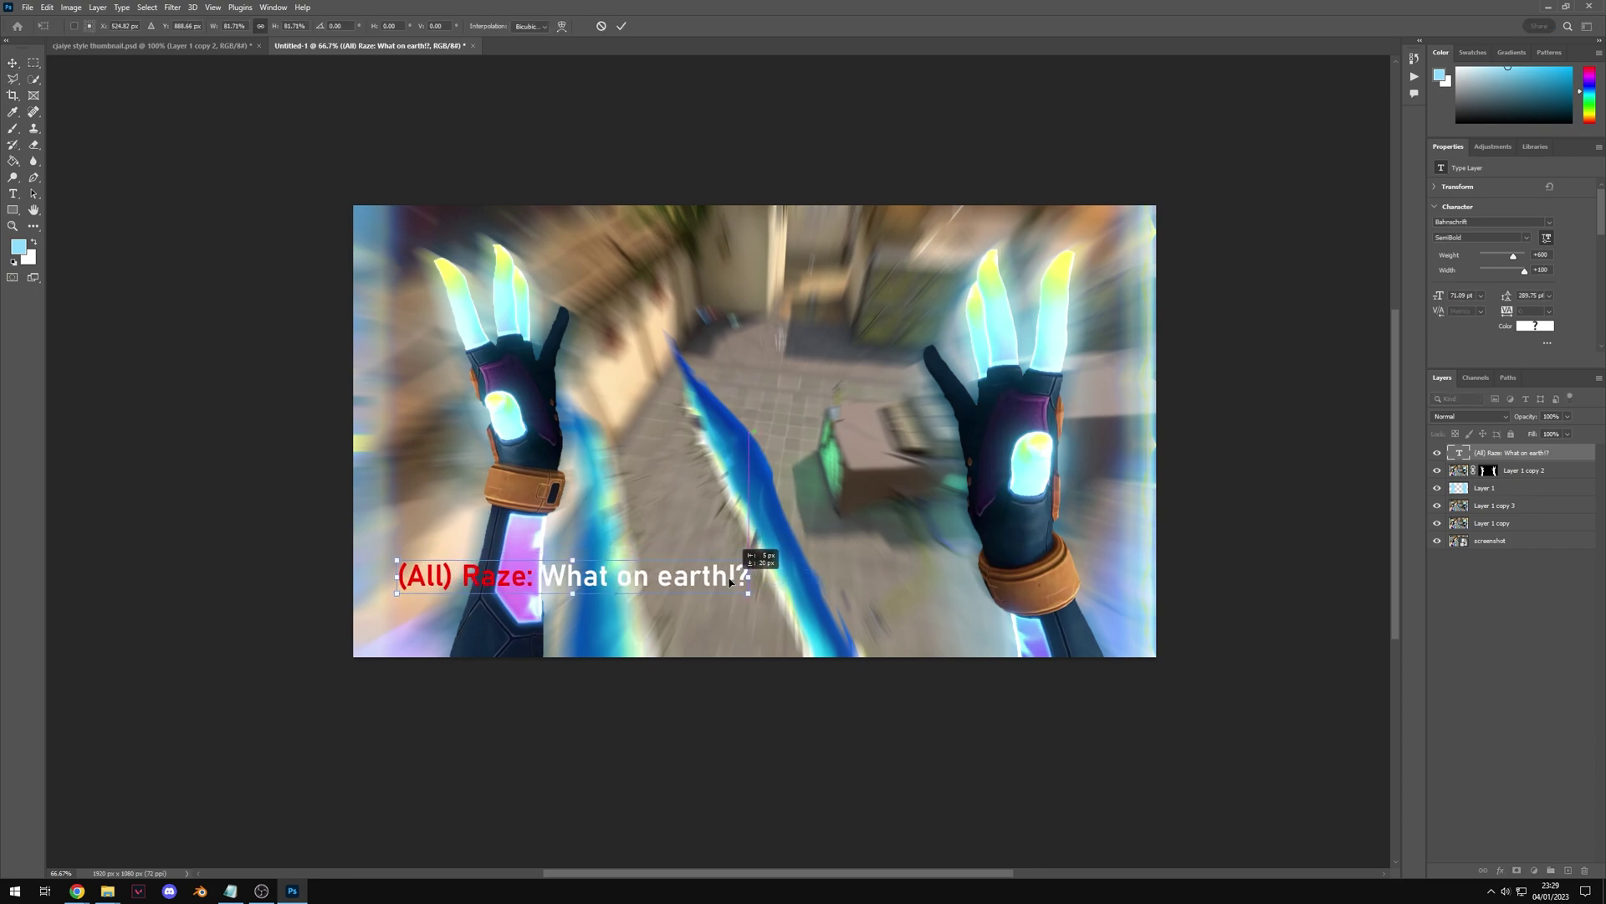
click(621, 26)
- Add a new layer above the text and make a rectangular selection about 865 by 97 px tightly around the text line
key(z)
scroll(729, 496, down, 2)
scroll(729, 496, up, 2)
drag(750, 416, 740, 454)
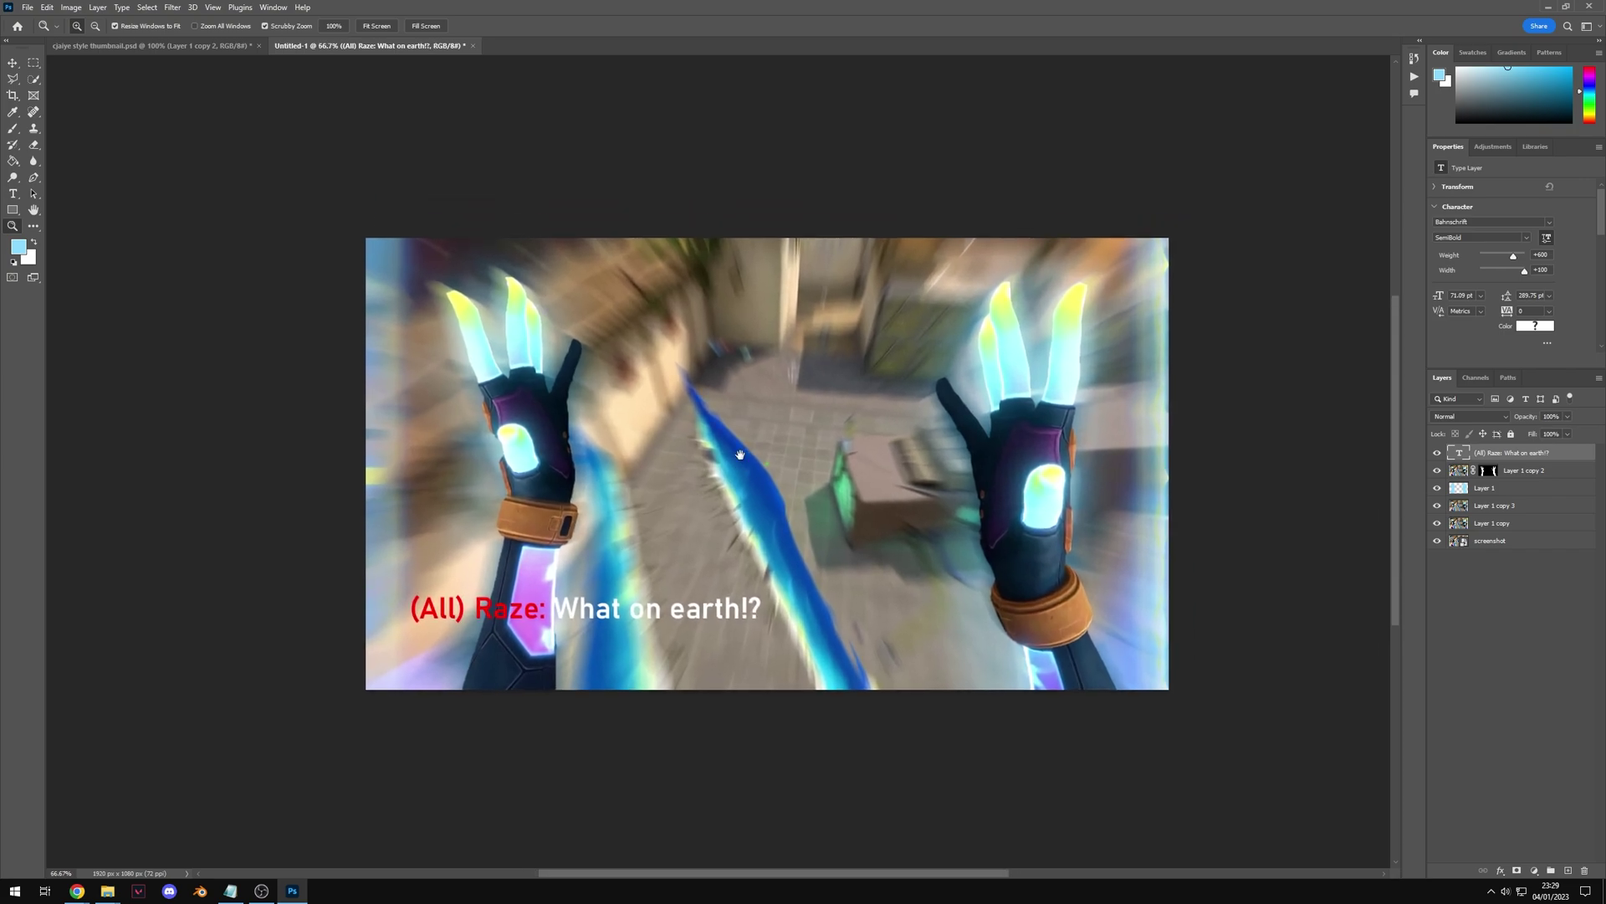
click(543, 610)
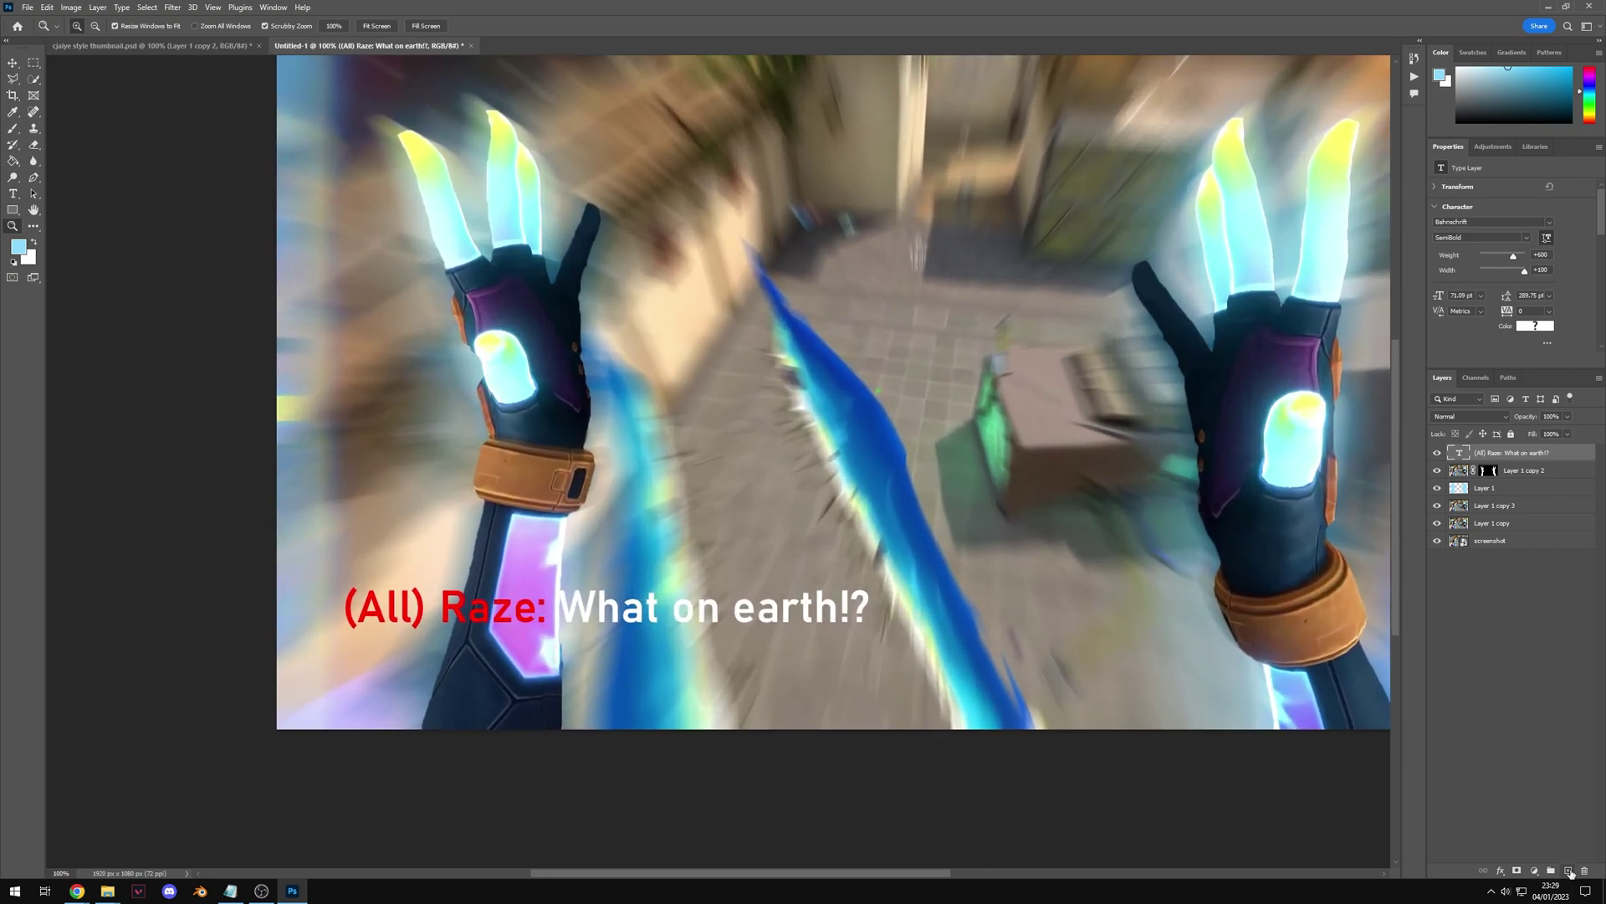
click(1568, 870)
click(33, 62)
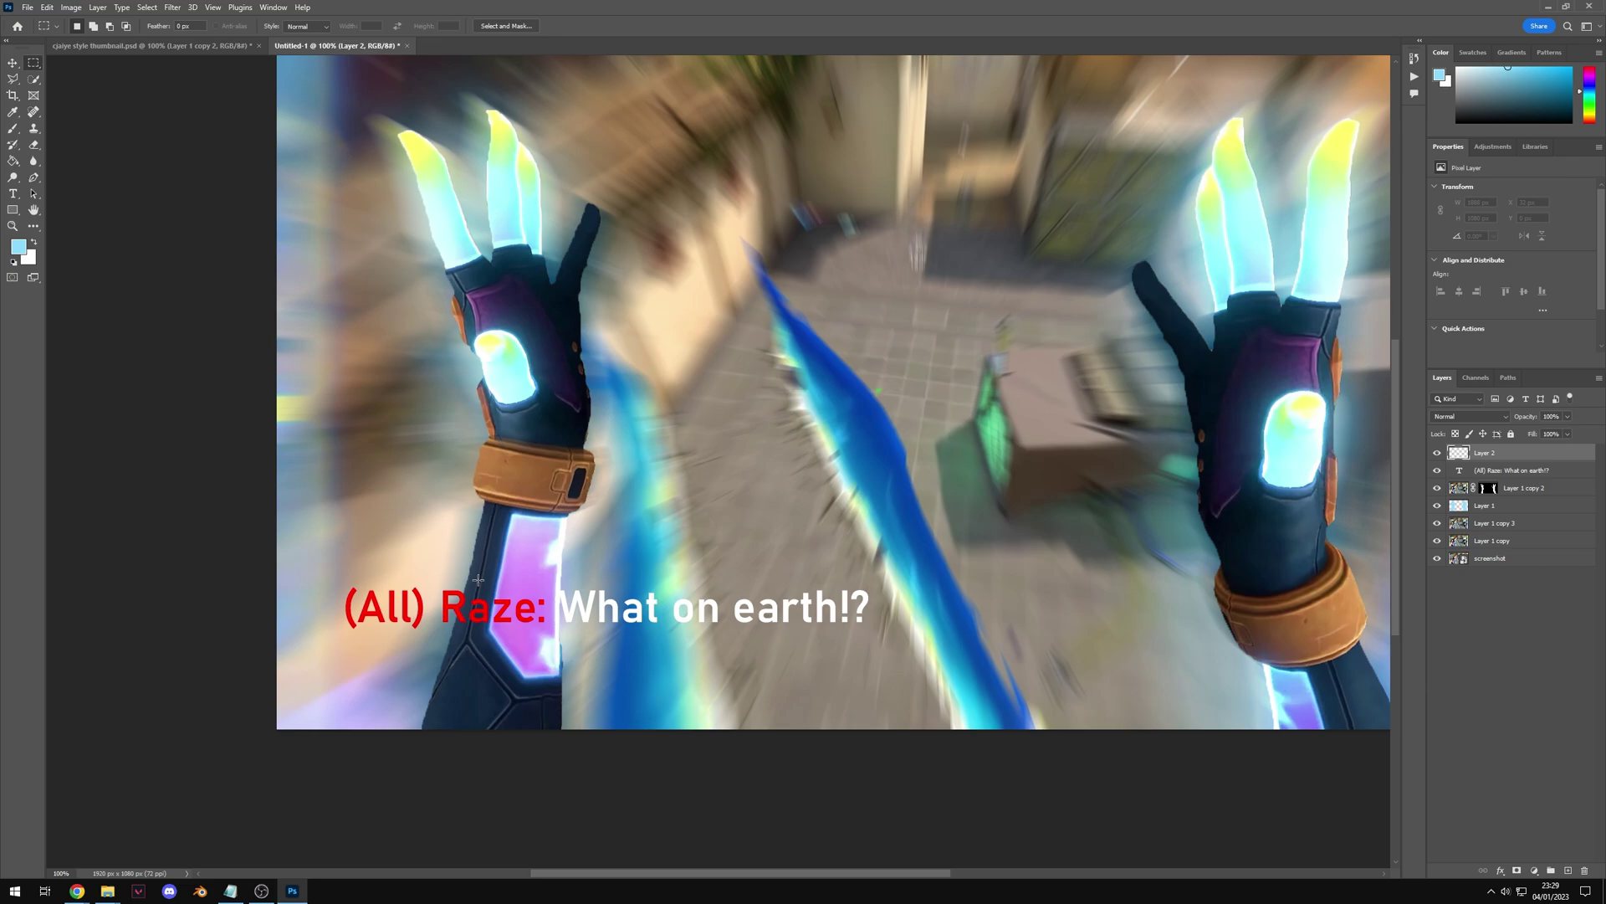
mouse_move(337, 577)
mouse_down()
mouse_move(579, 626)
mouse_move(825, 651)
mouse_move(878, 636)
mouse_up()
- Reset the colors to default, fill the rectangular selection with black on Layer 2, and deselect
click(14, 161)
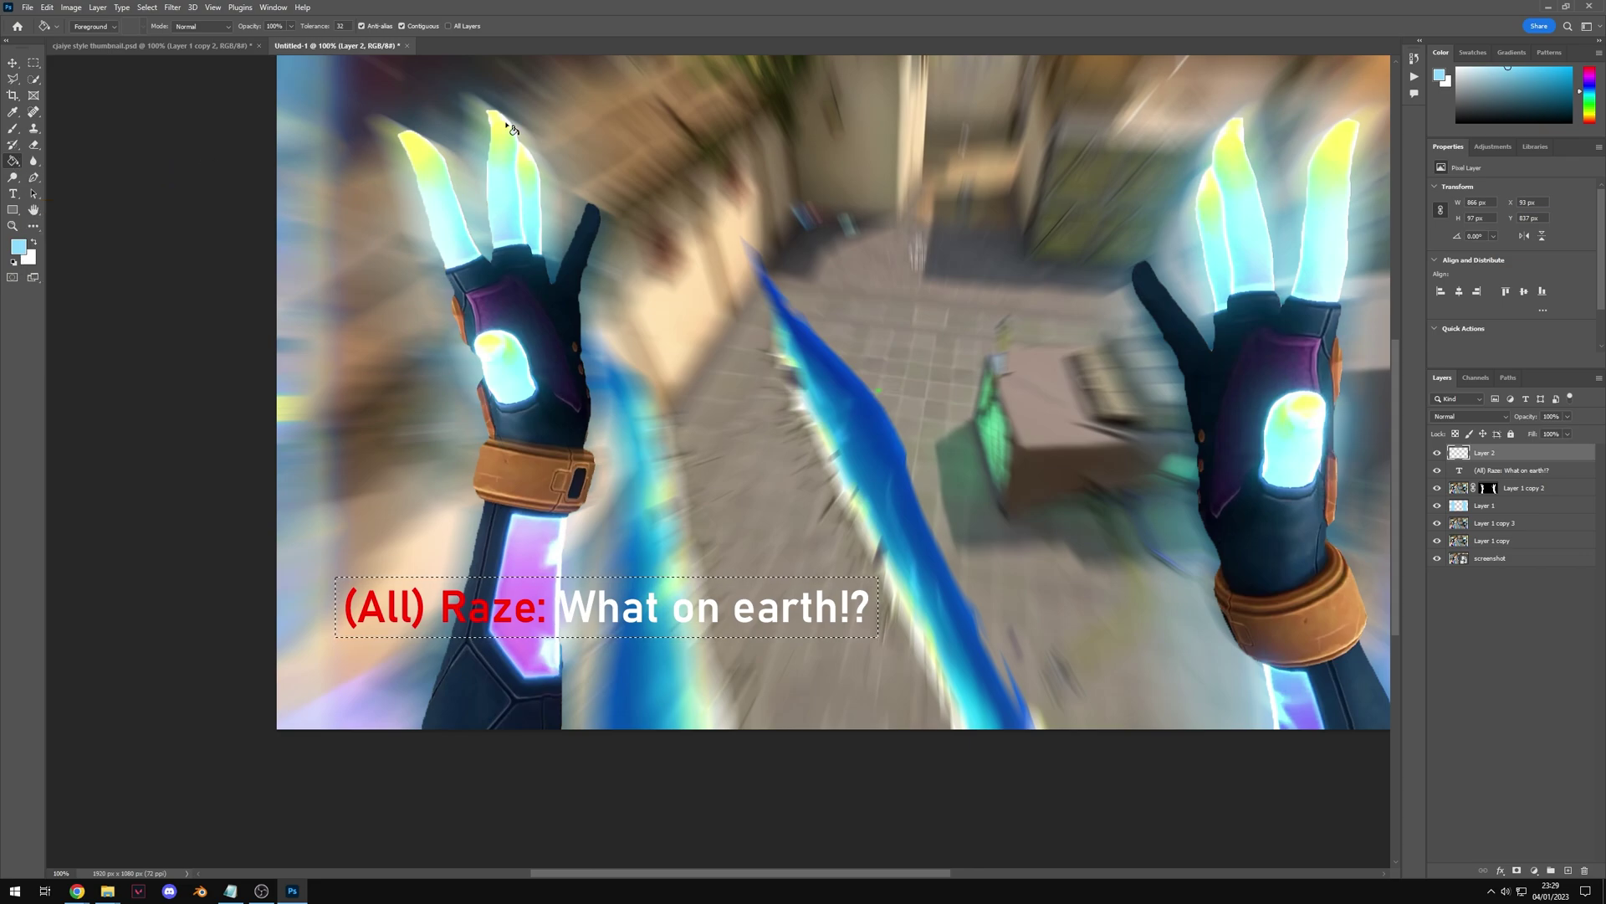
click(12, 261)
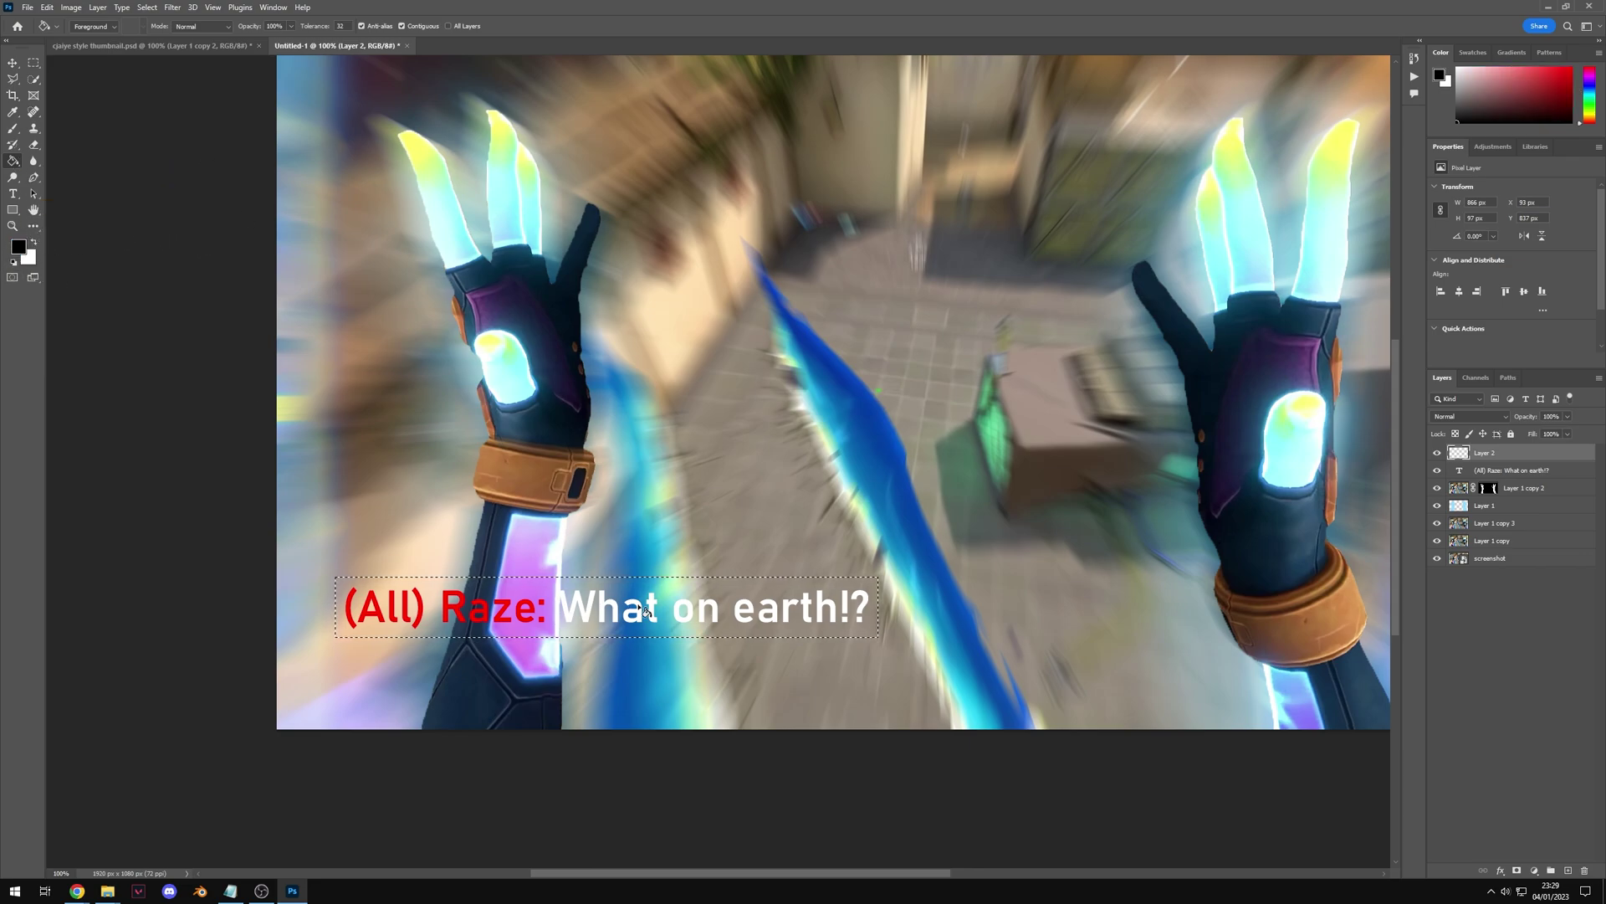
click(682, 594)
click(34, 62)
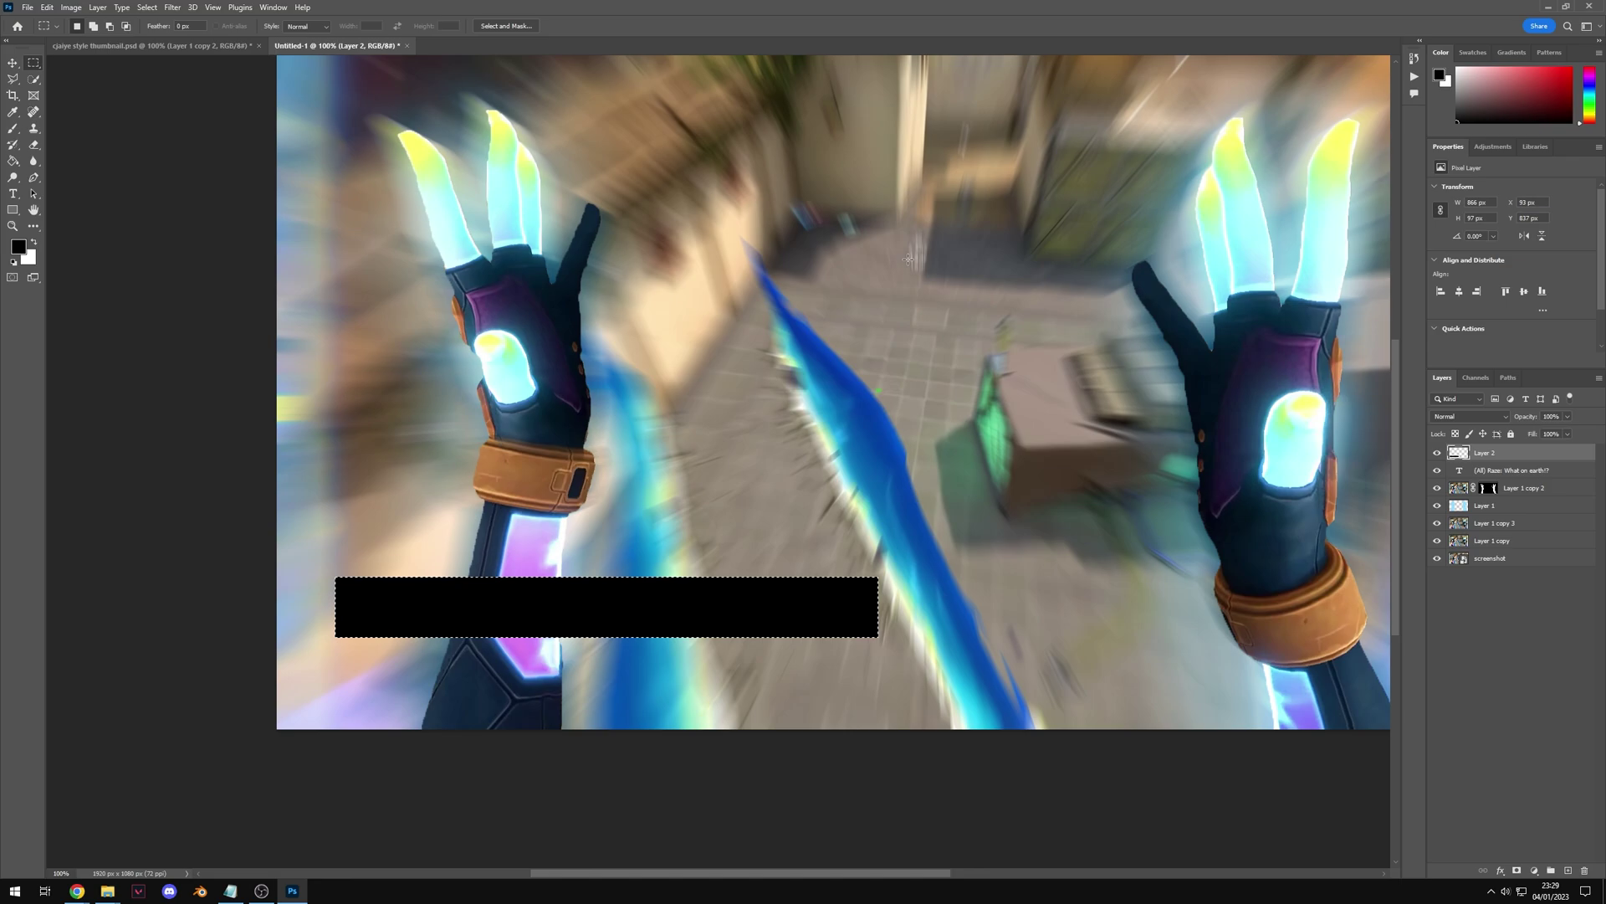
key(ctrl+d)
- Move the black box layer beneath the text layer and lower its opacity to 25%
mouse_move(1492, 454)
mouse_down()
mouse_move(1494, 474)
mouse_move(1504, 420)
mouse_move(1483, 425)
mouse_up()
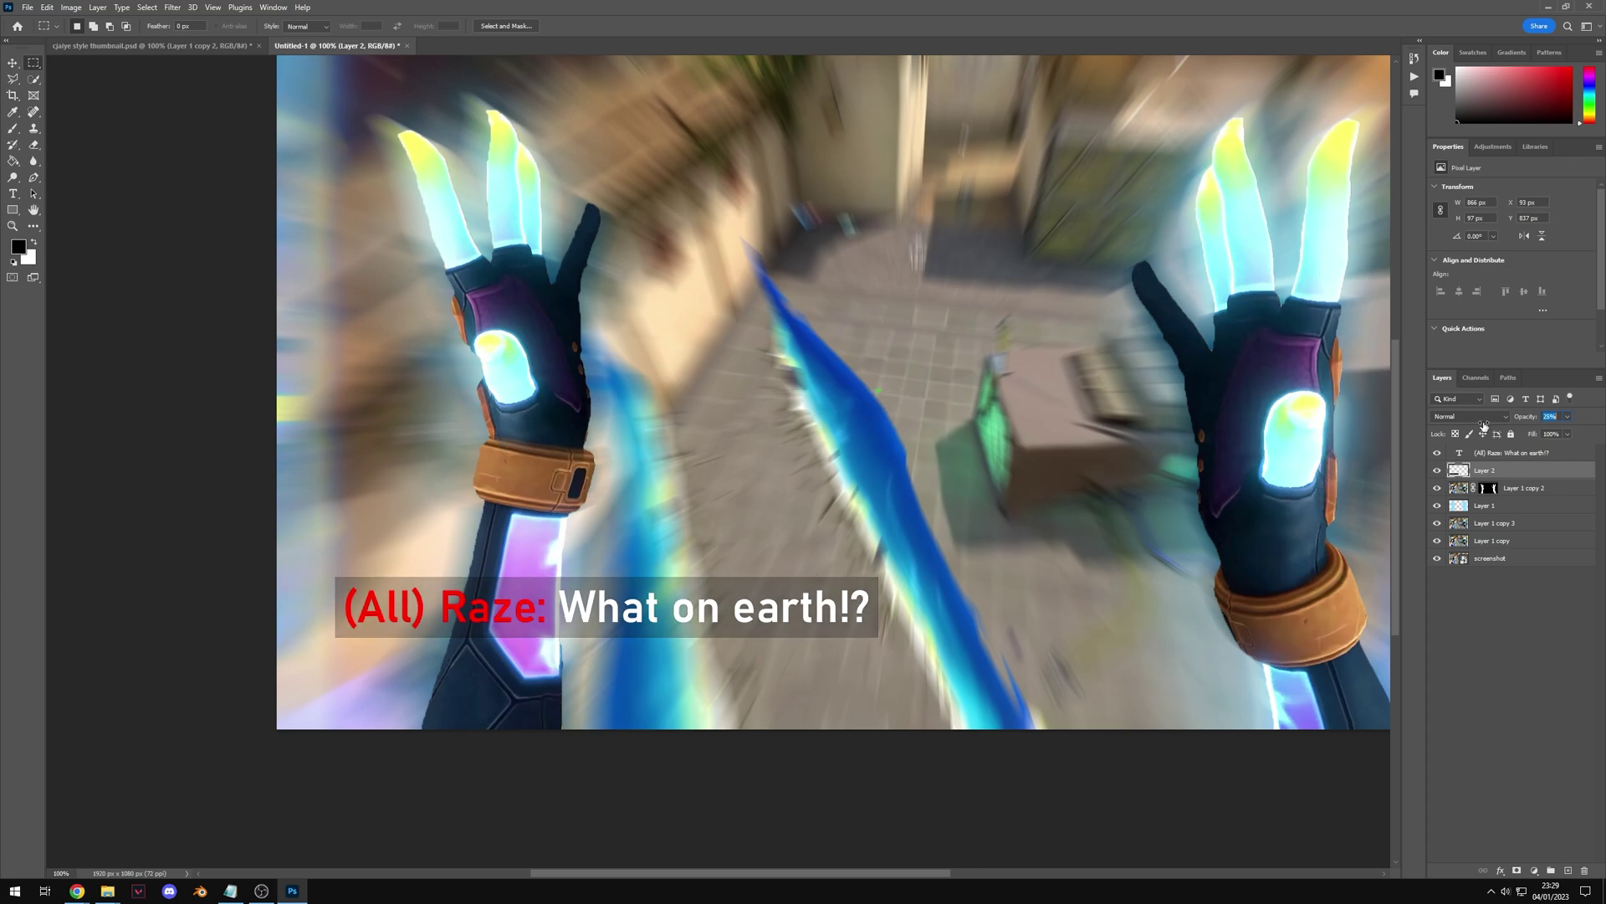
key(z)
alt+click(699, 466)
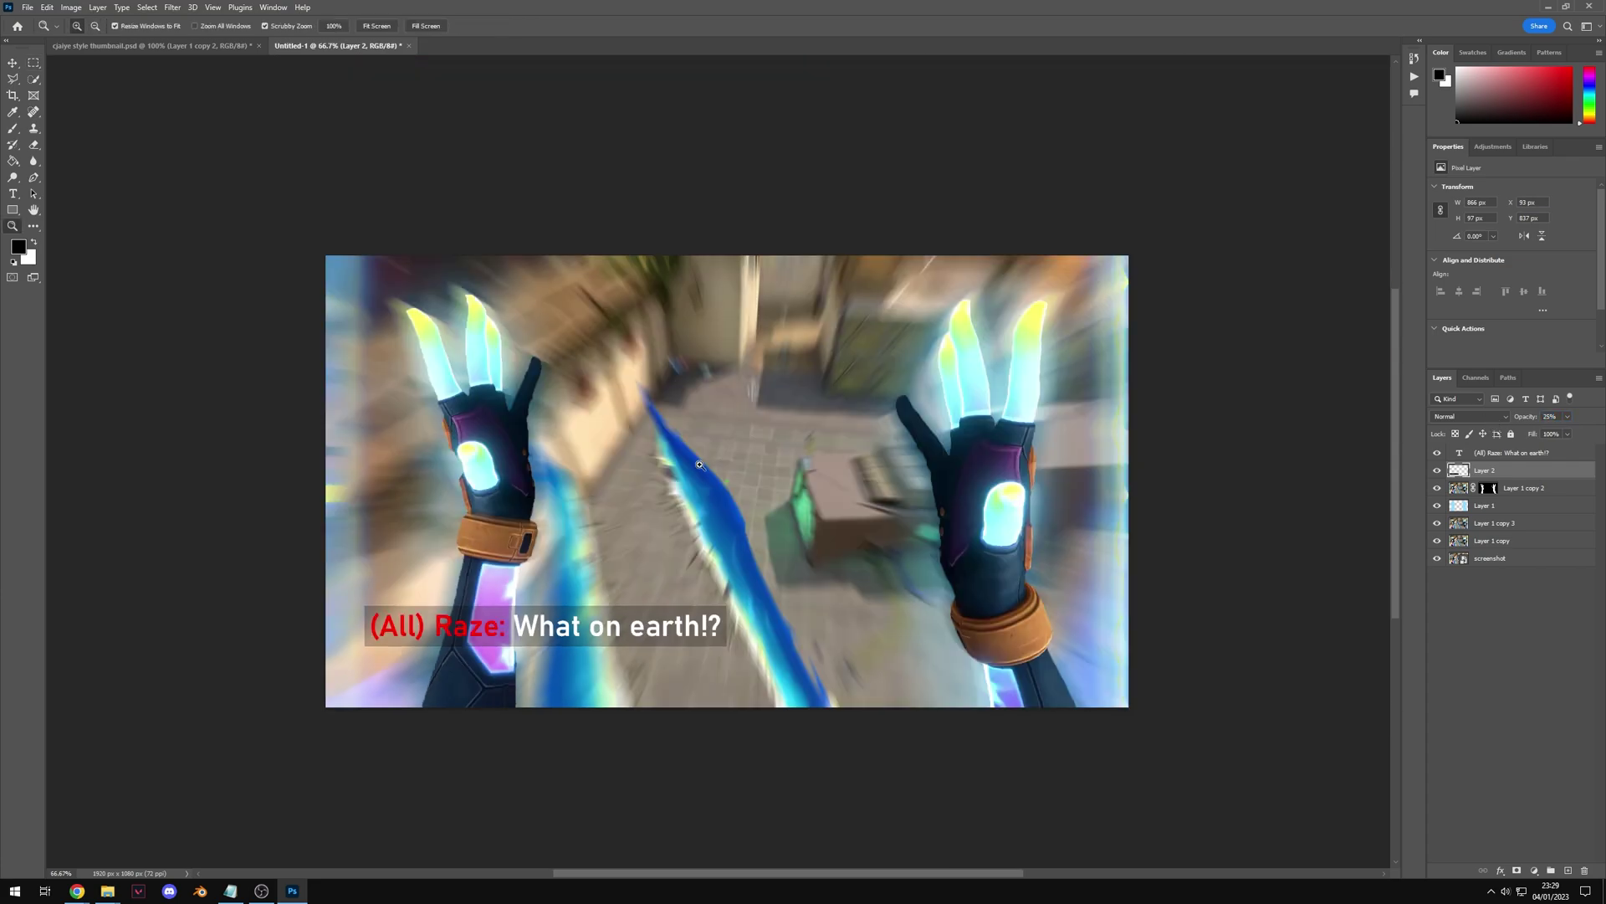
- Select the text and black box layers together, scale them down slightly, and reposition them in the image's lower left
ctrl+click(1514, 452)
key(ctrl+t)
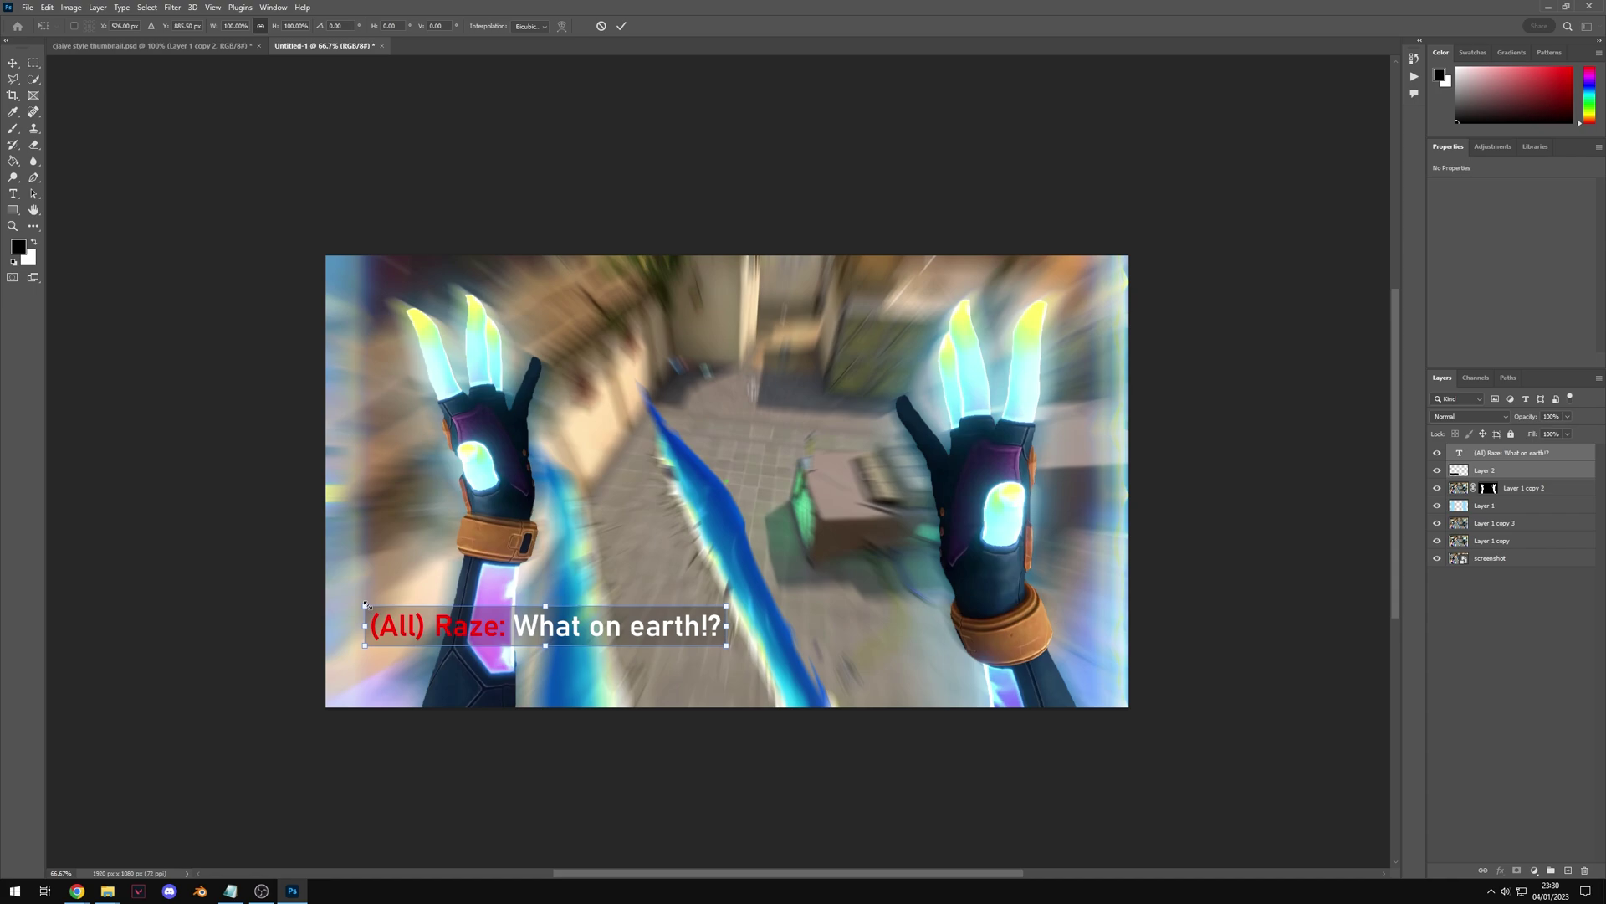
drag(368, 605, 411, 610)
drag(696, 632, 665, 637)
click(622, 28)
alt+click(707, 544)
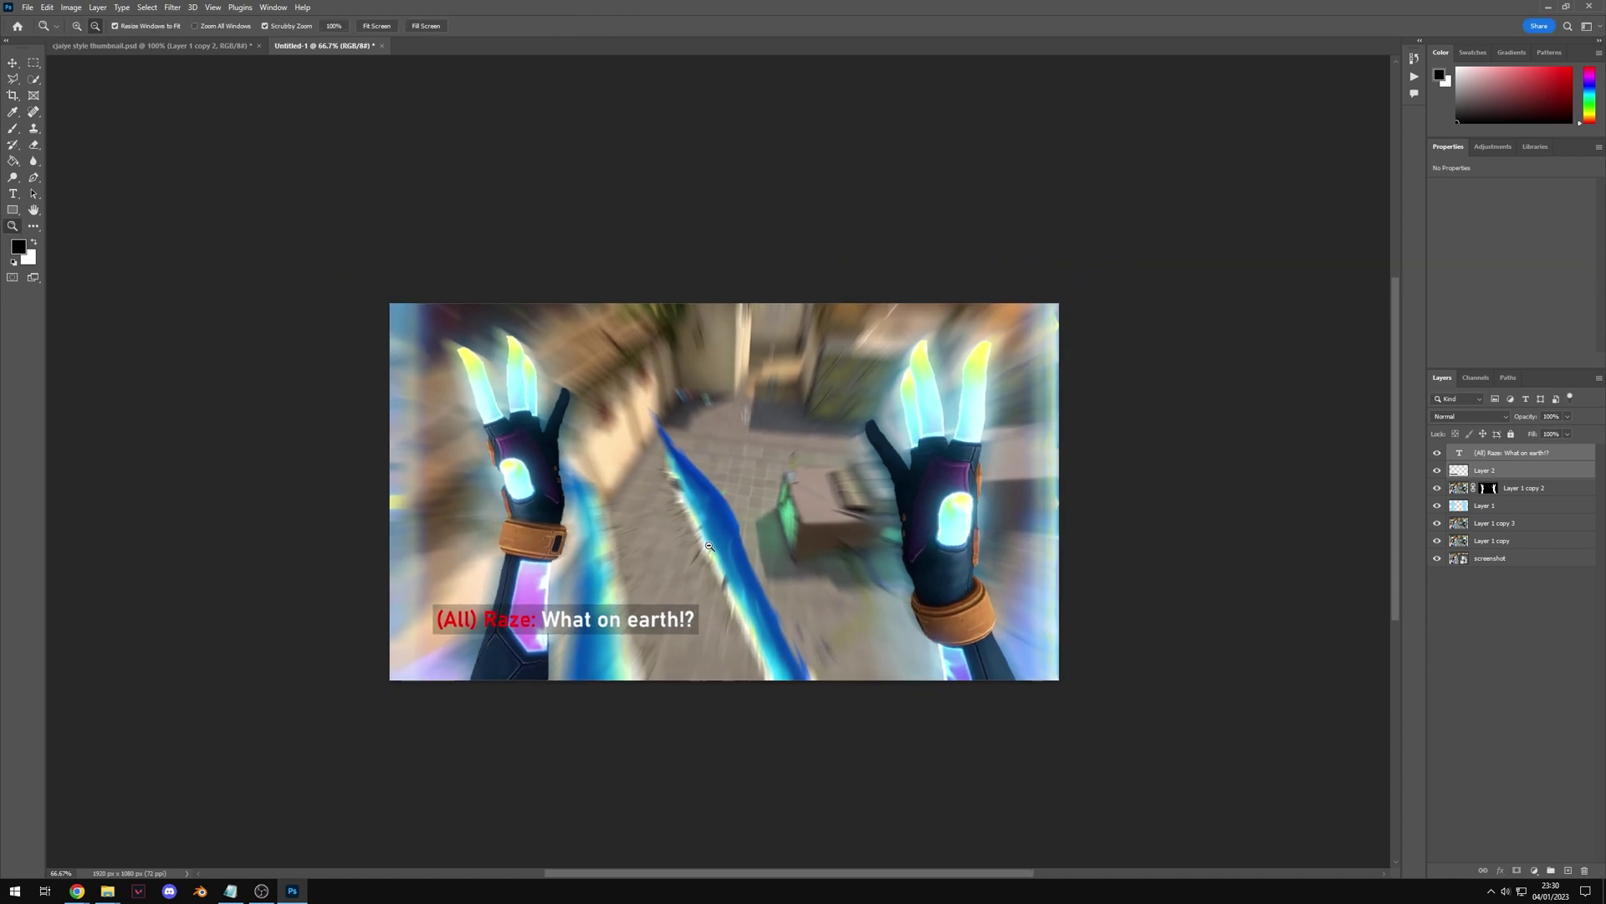
click(705, 456)
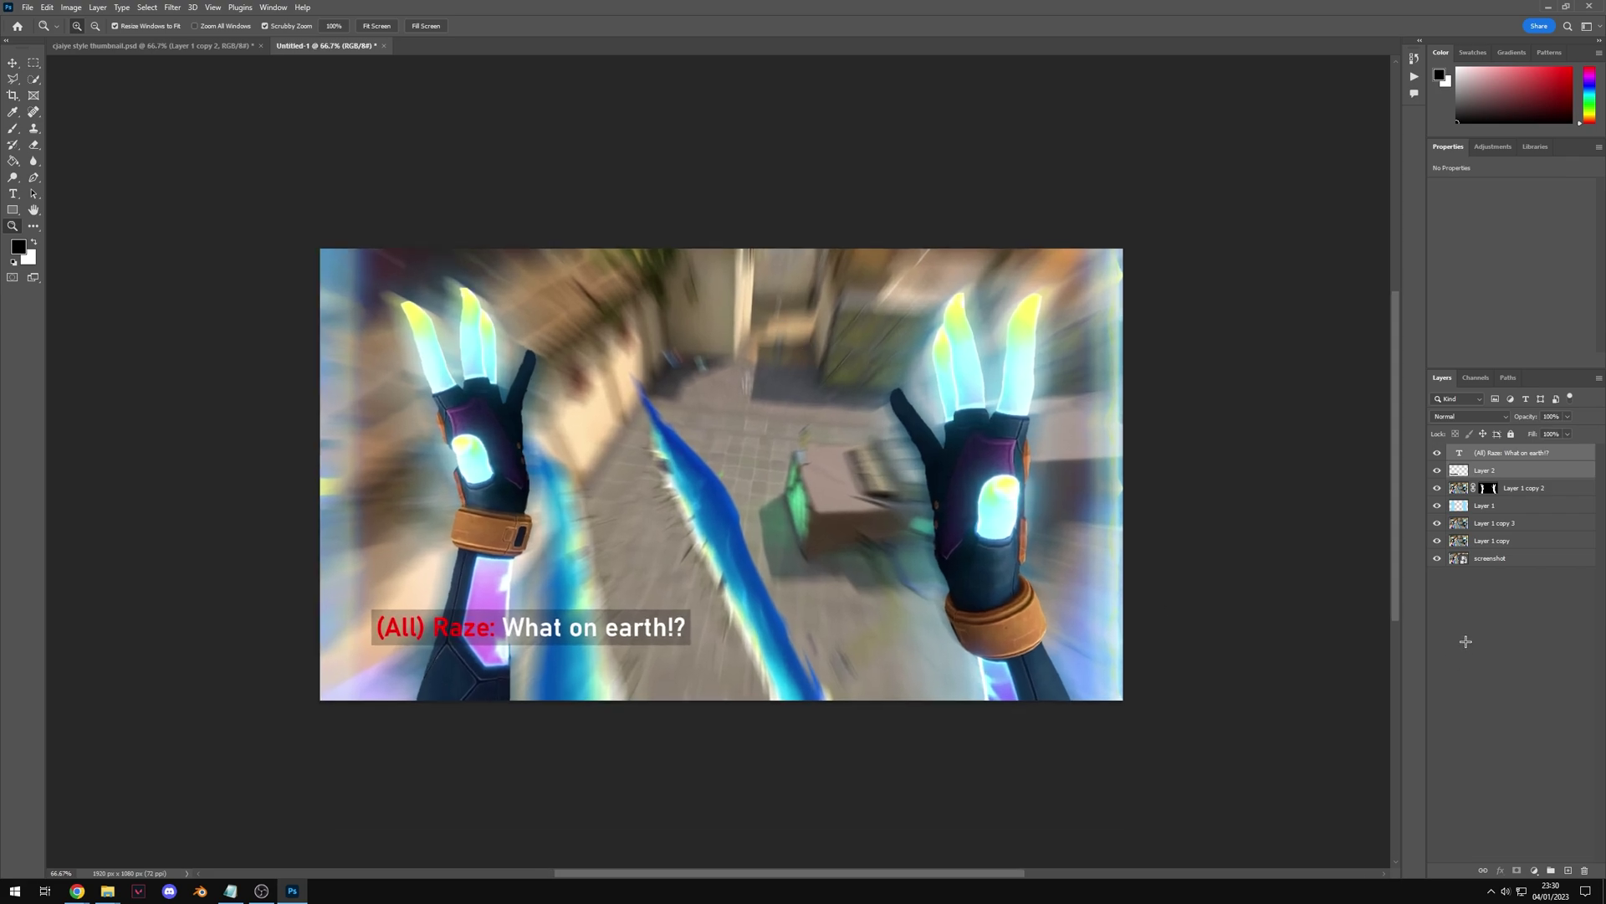
- Add a Vibrance adjustment layer above all layers with Vibrance +46 and Saturation +45
click(1465, 642)
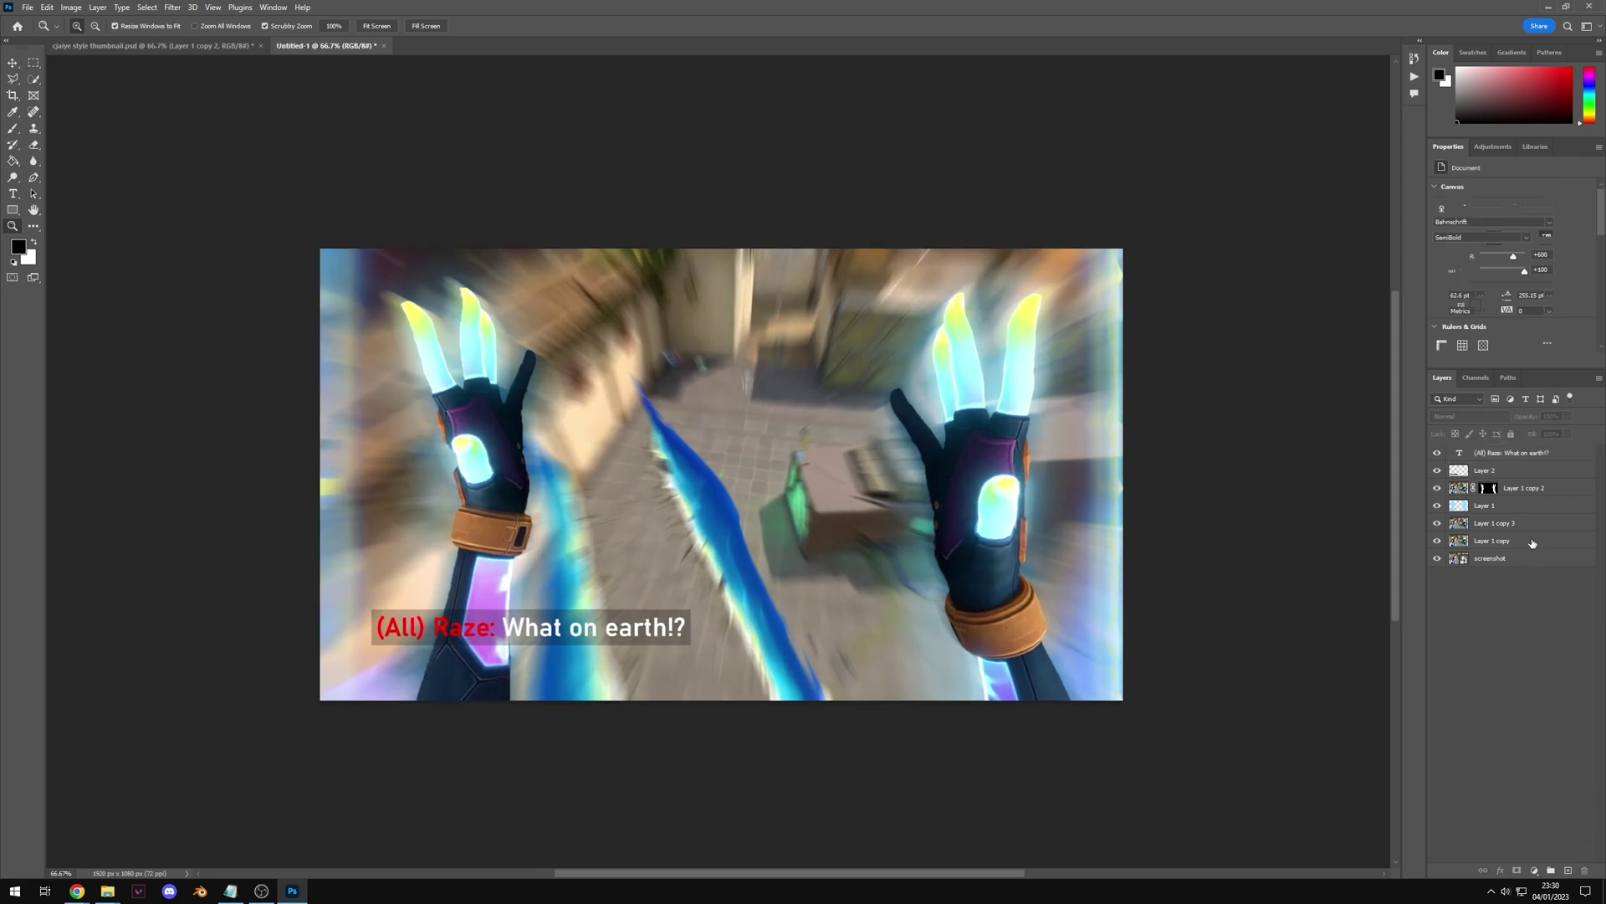
click(1535, 870)
click(1557, 741)
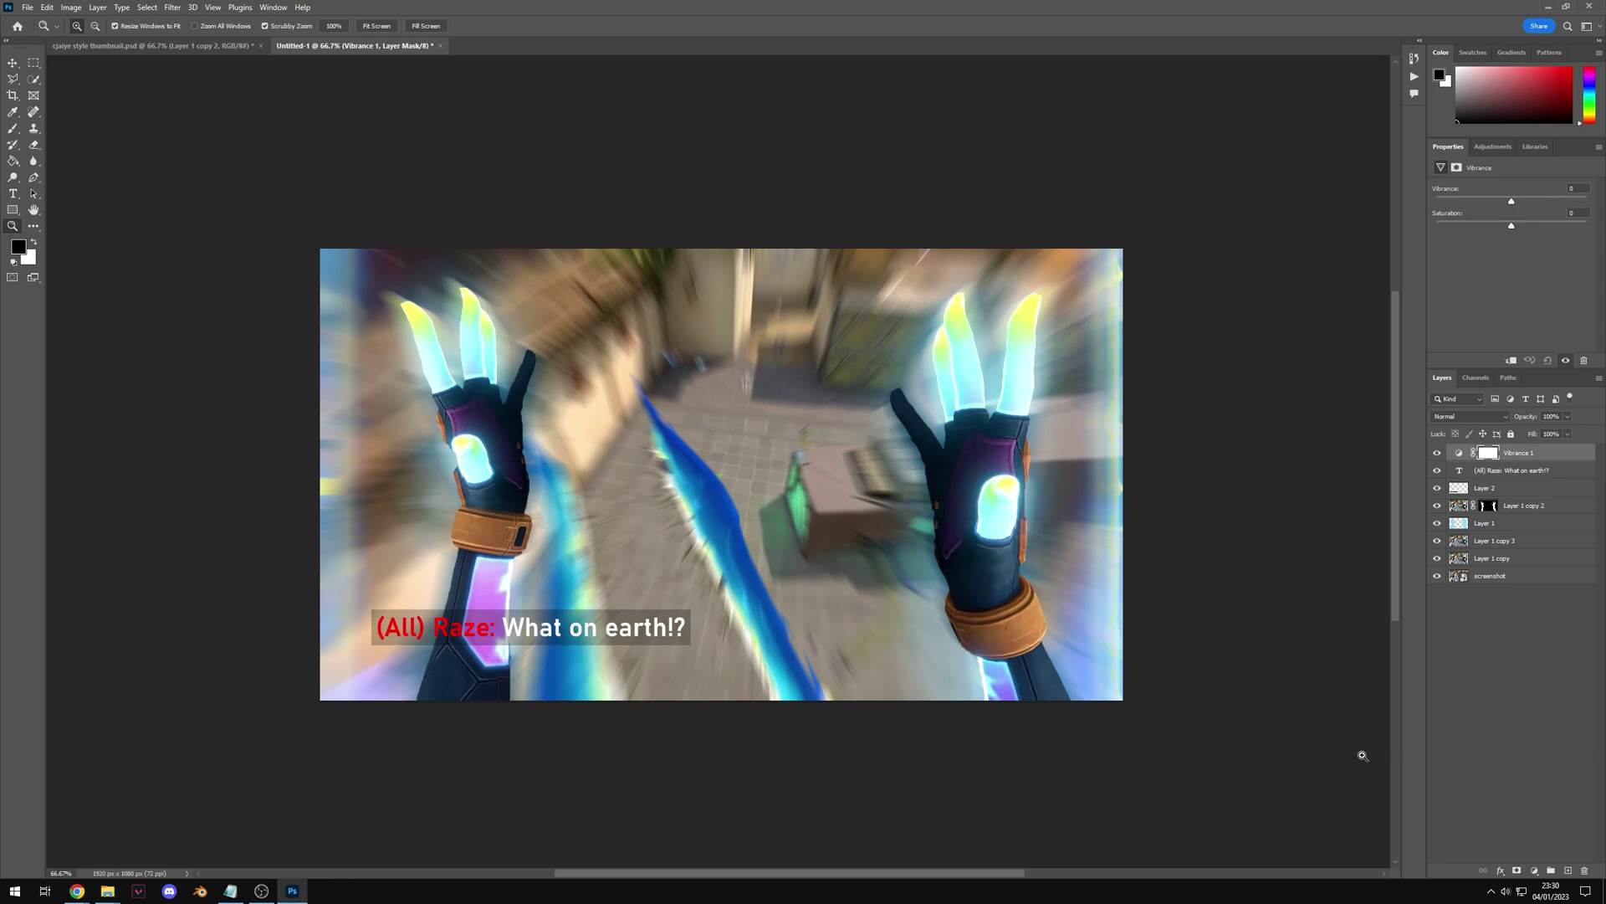
drag(1513, 226, 1547, 207)
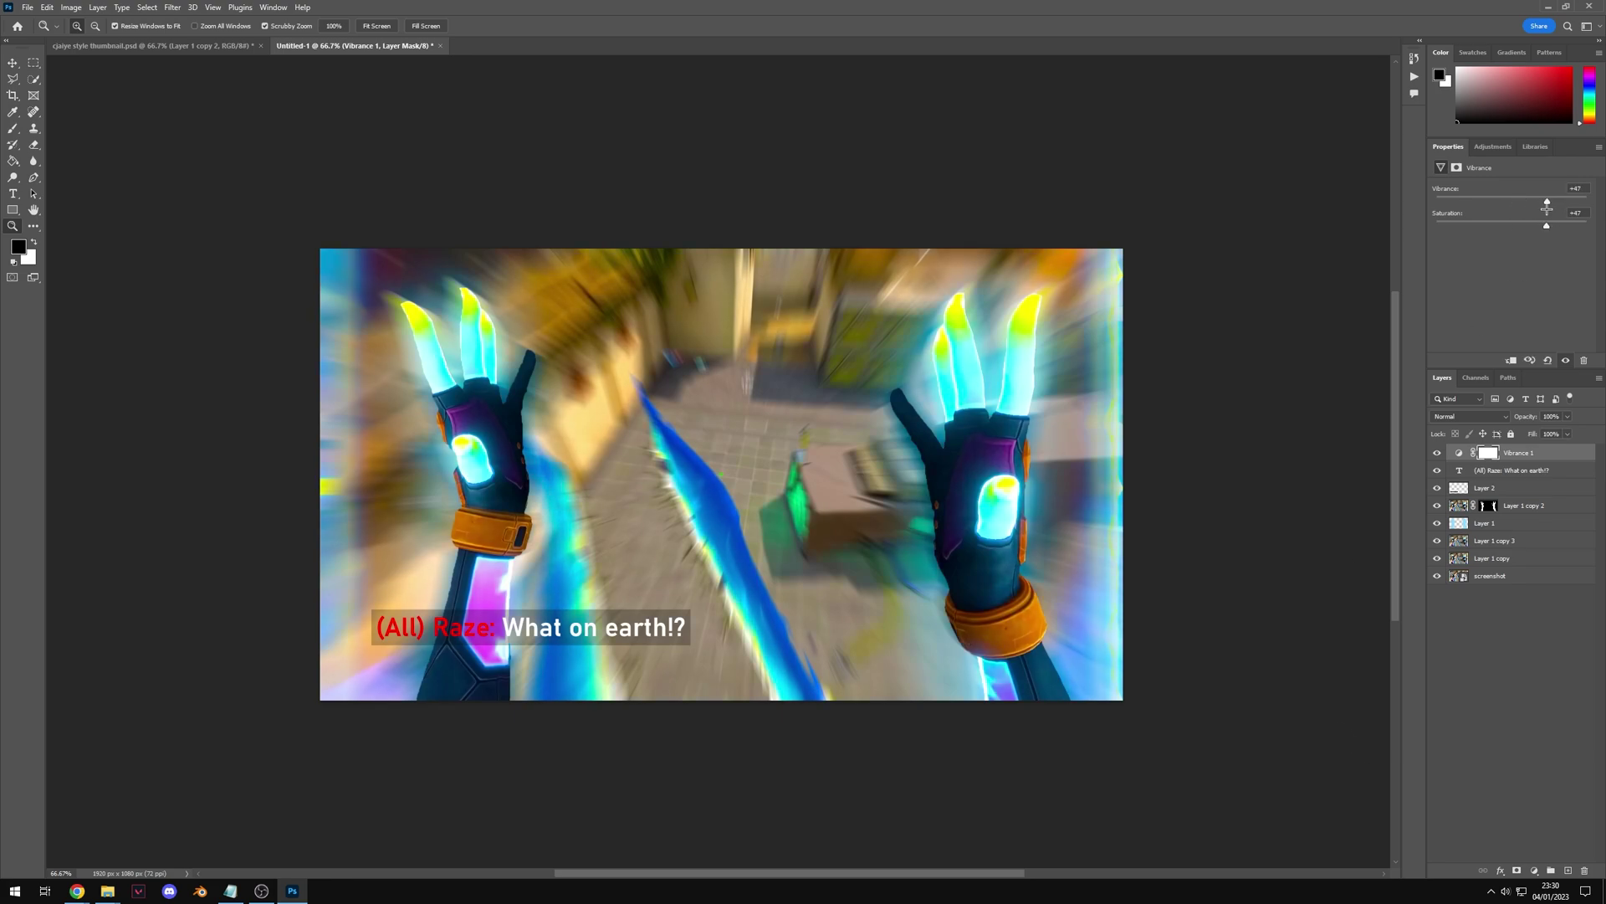
alt+click(669, 481)
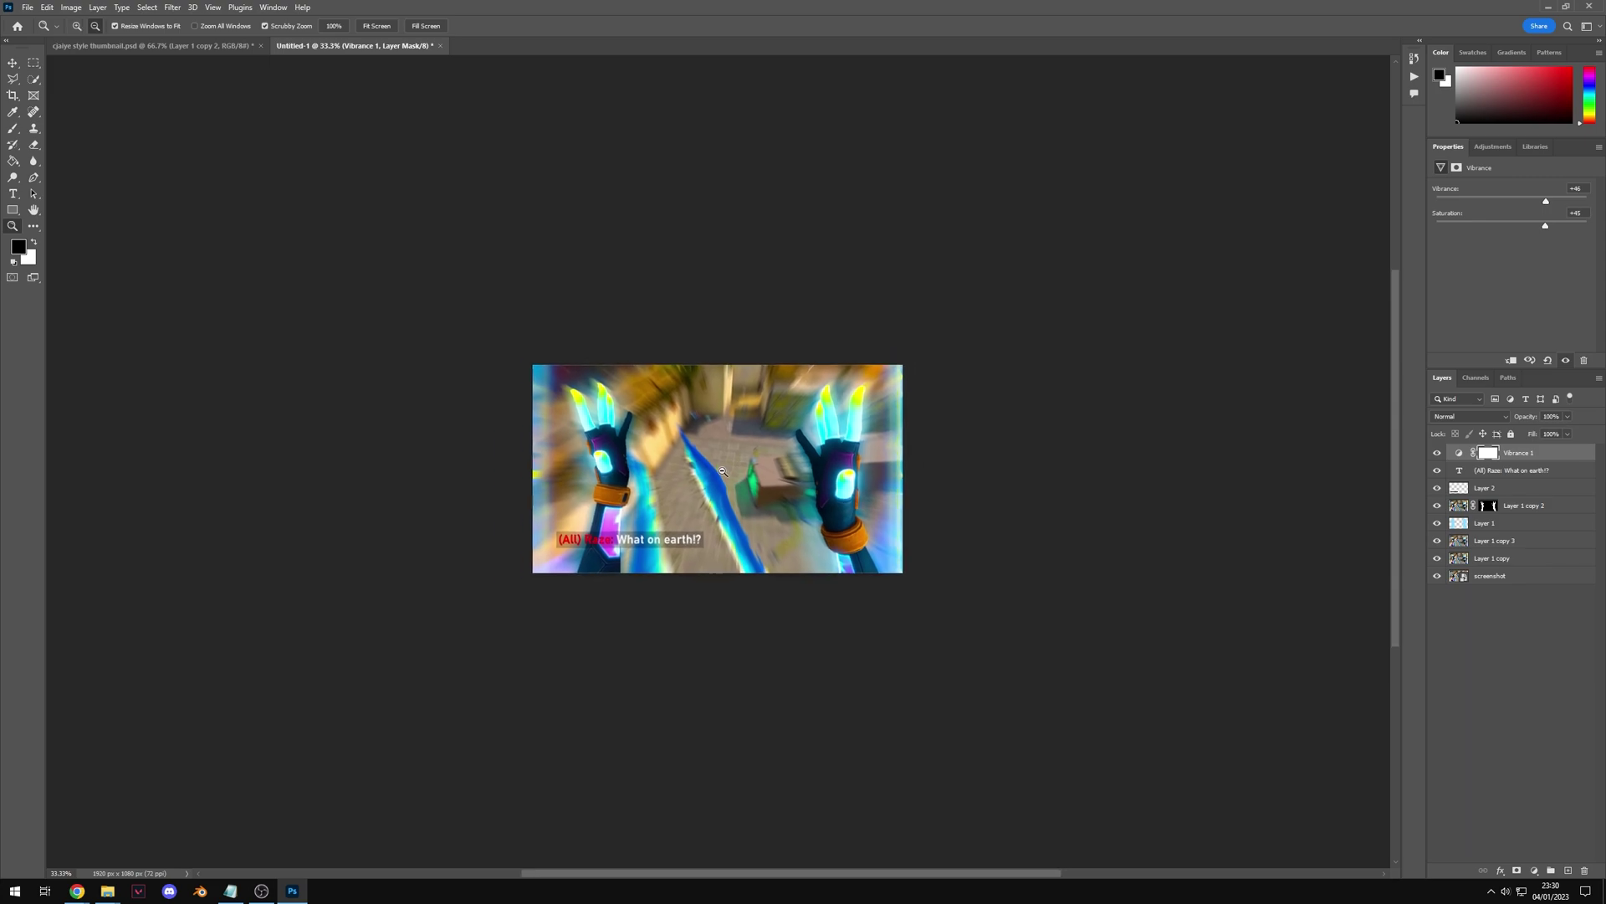
click(723, 471)
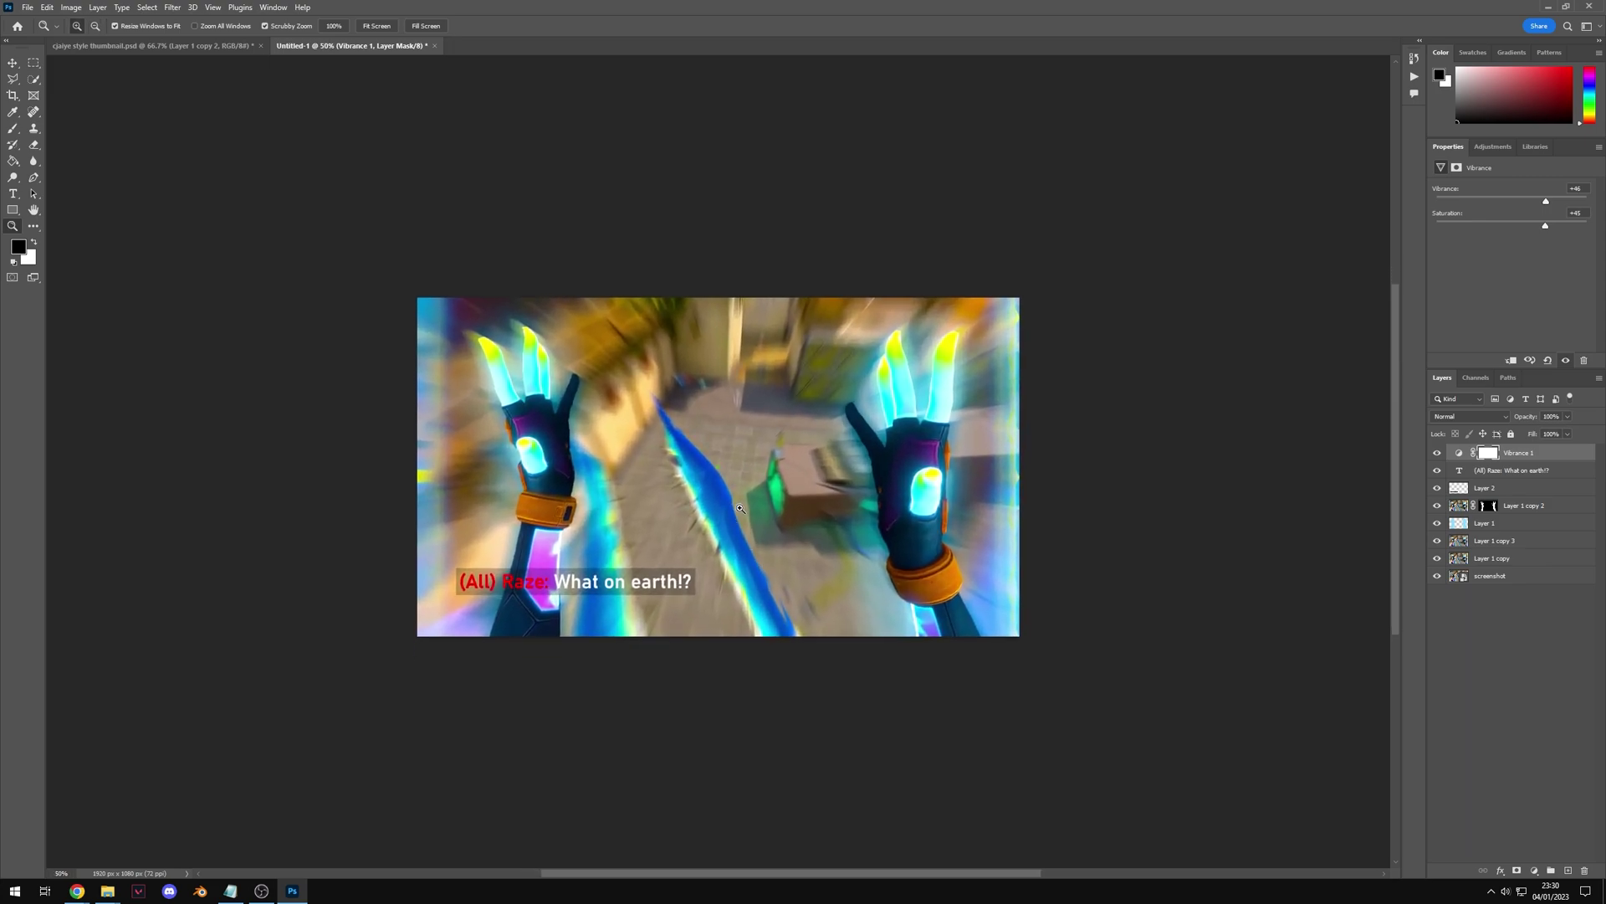